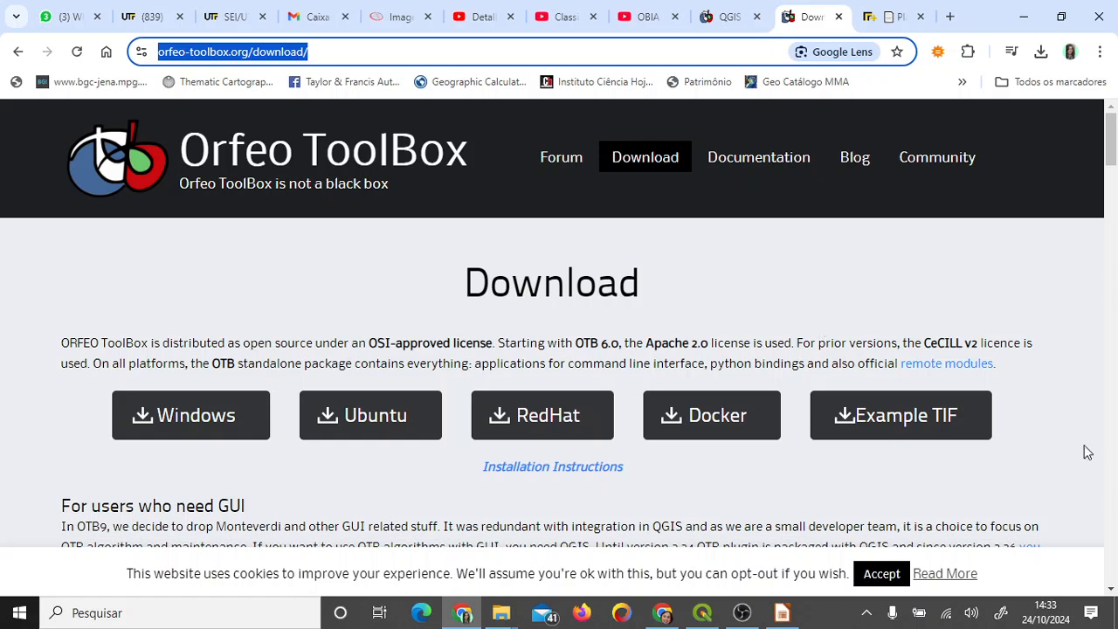
- Accept the Orfeo ToolBox cookie notice and confirm OTB-9.1.0-Win64.zip appears in Chrome's downloads
left_click(882, 574)
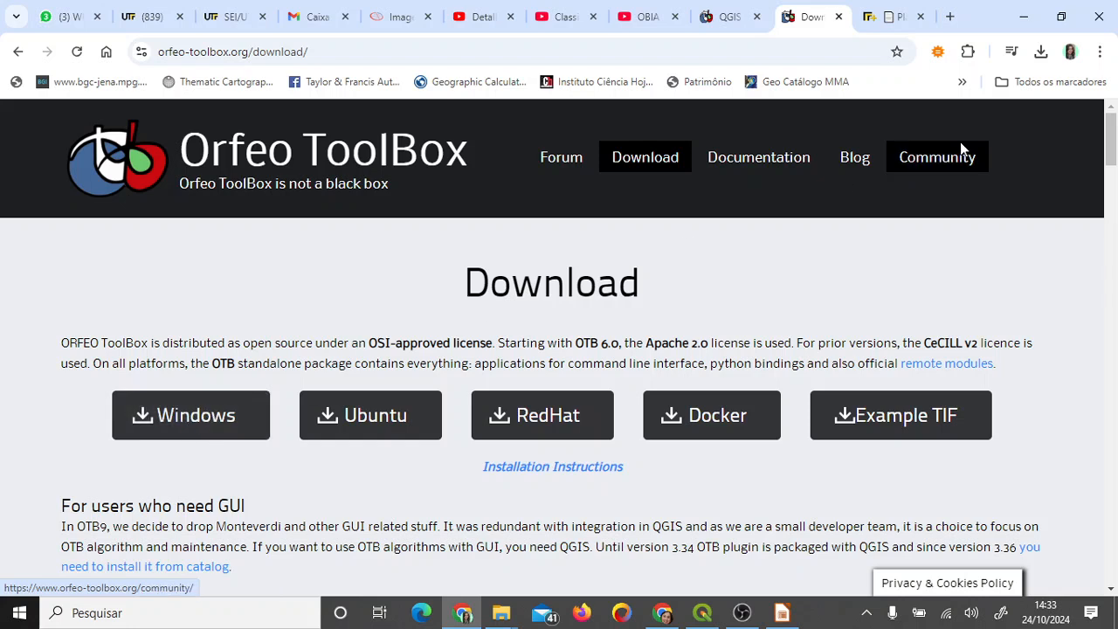
left_click(1041, 54)
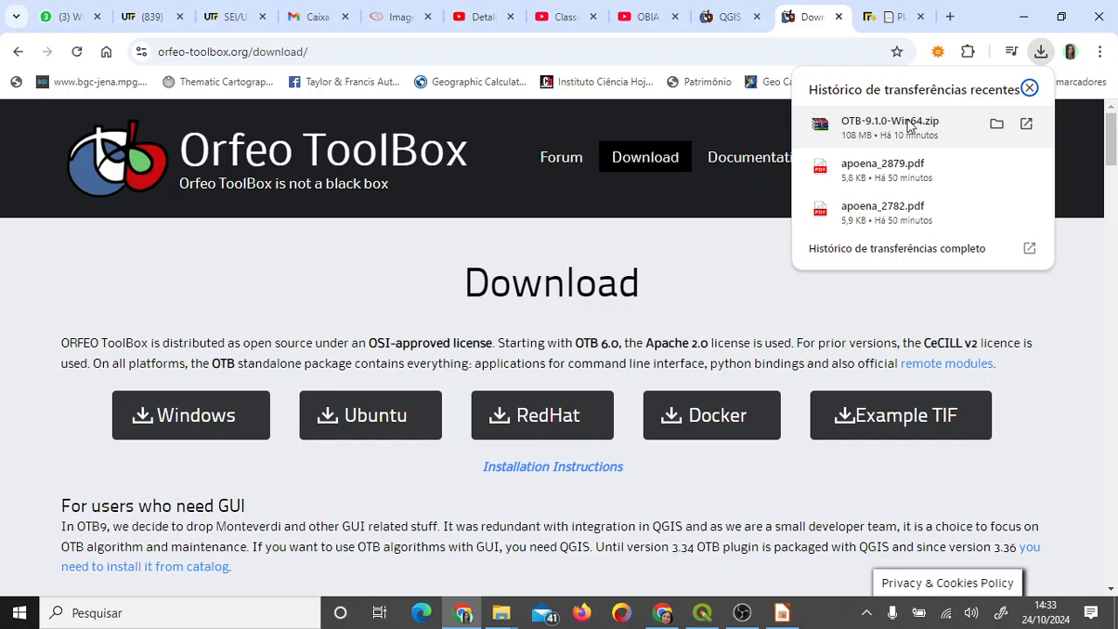
left_click(1058, 371)
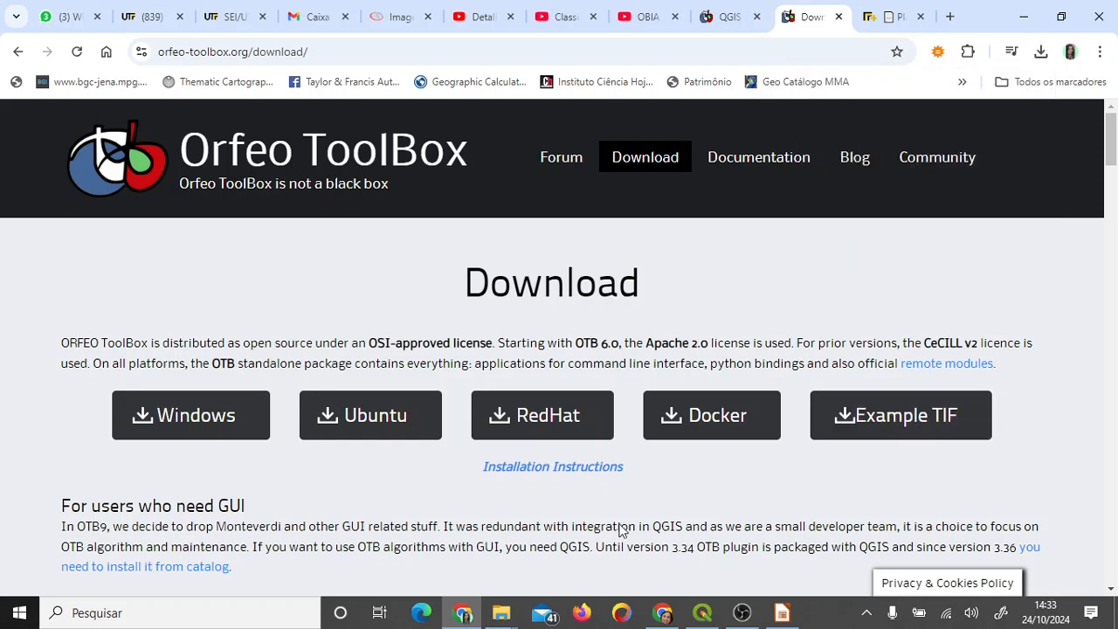
mouse_move(502, 618)
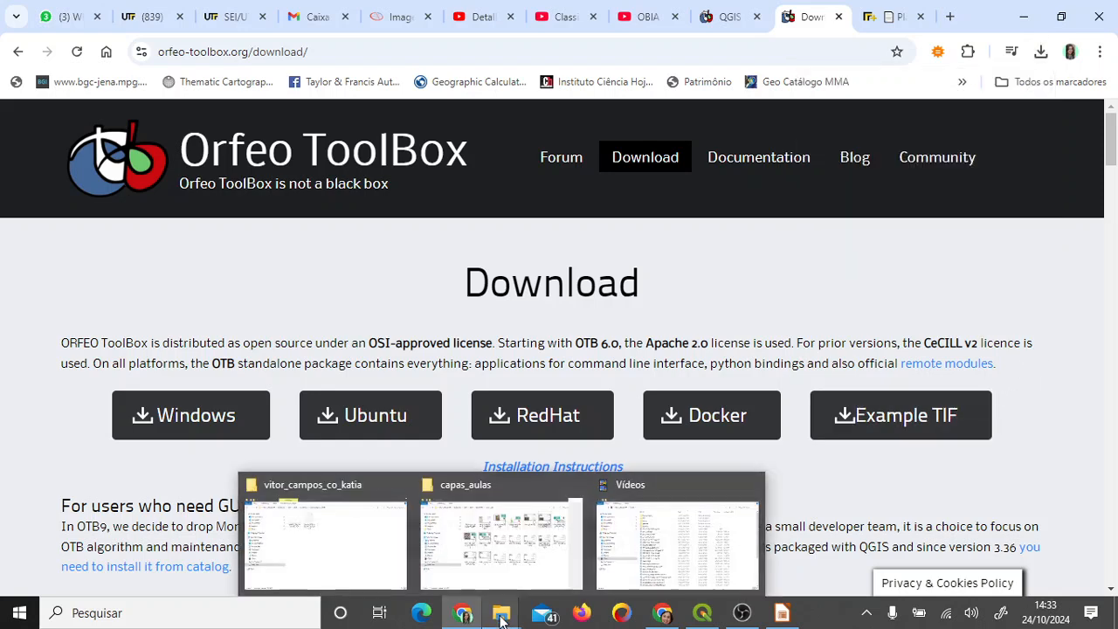
- Browse File Explorer to C:\OTB_811_Win64 and select the monteverdi.bat launcher
left_click(650, 537)
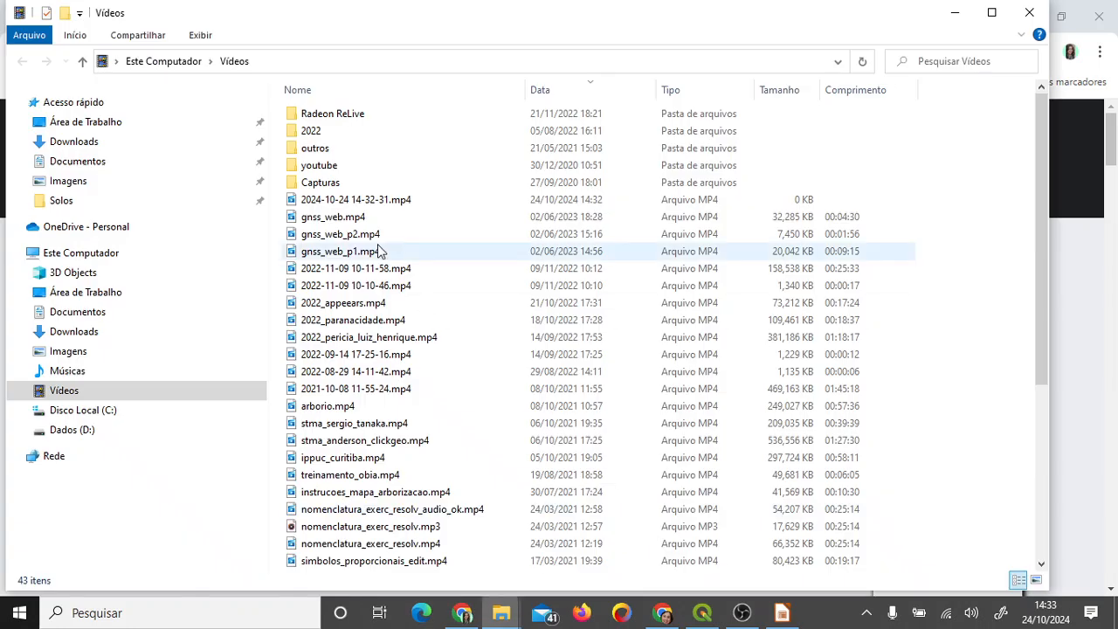
left_click(83, 273)
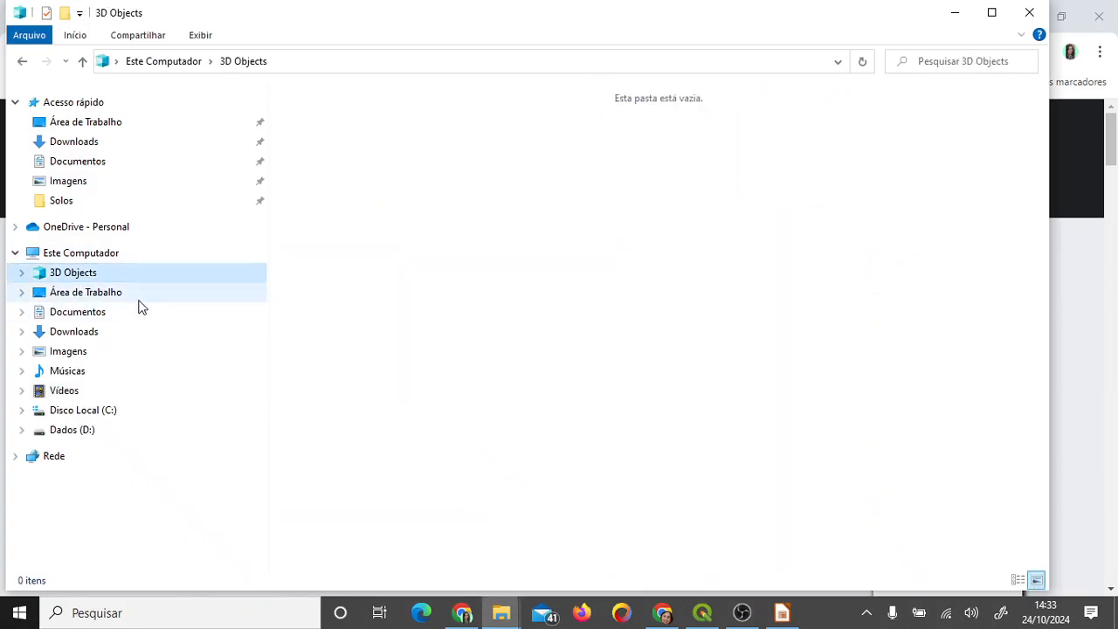
left_click(105, 410)
left_click(349, 321)
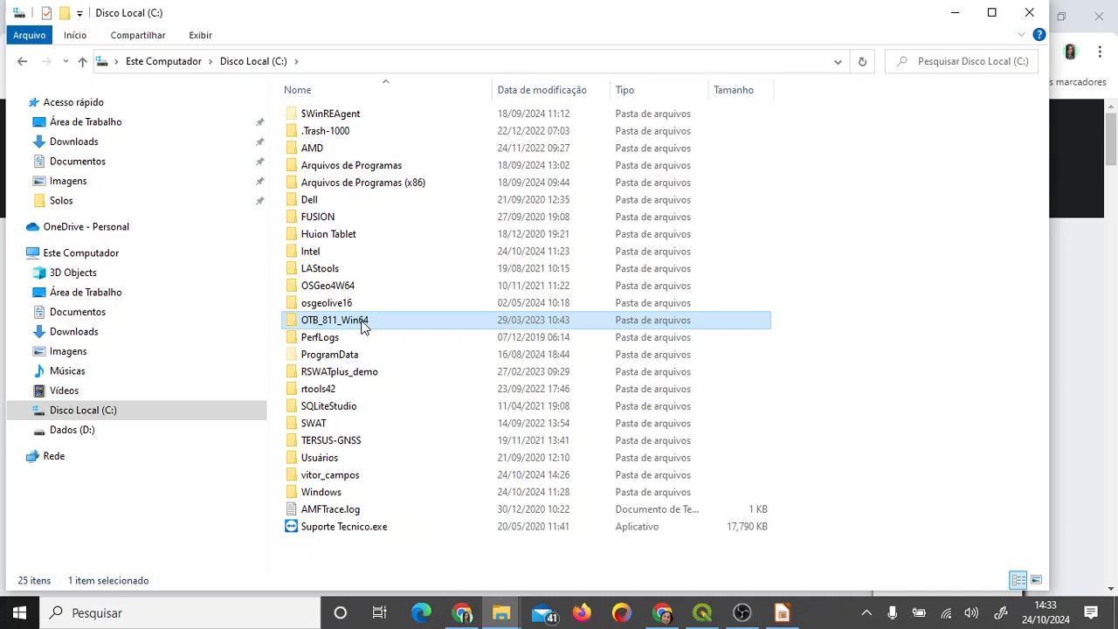
double_click(367, 321)
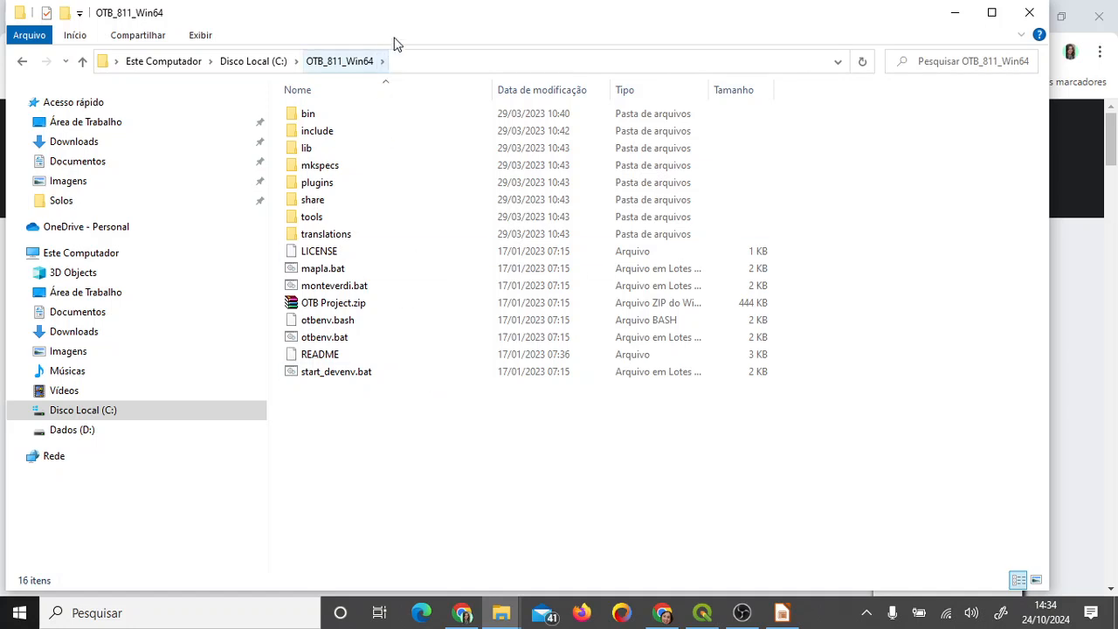
left_click_drag(419, 2, 439, 34)
left_click(341, 300)
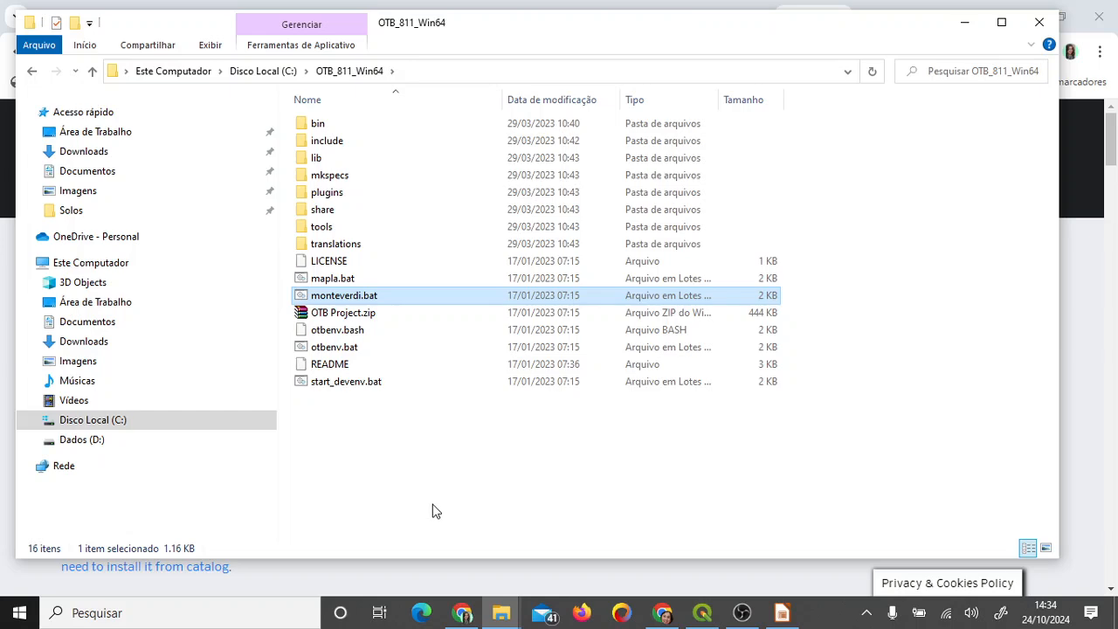
- Search Windows for 'monteverdi', then run monteverdi.bat from the OTB_811_Win64 folder instead
key("super")
type("monteverd")
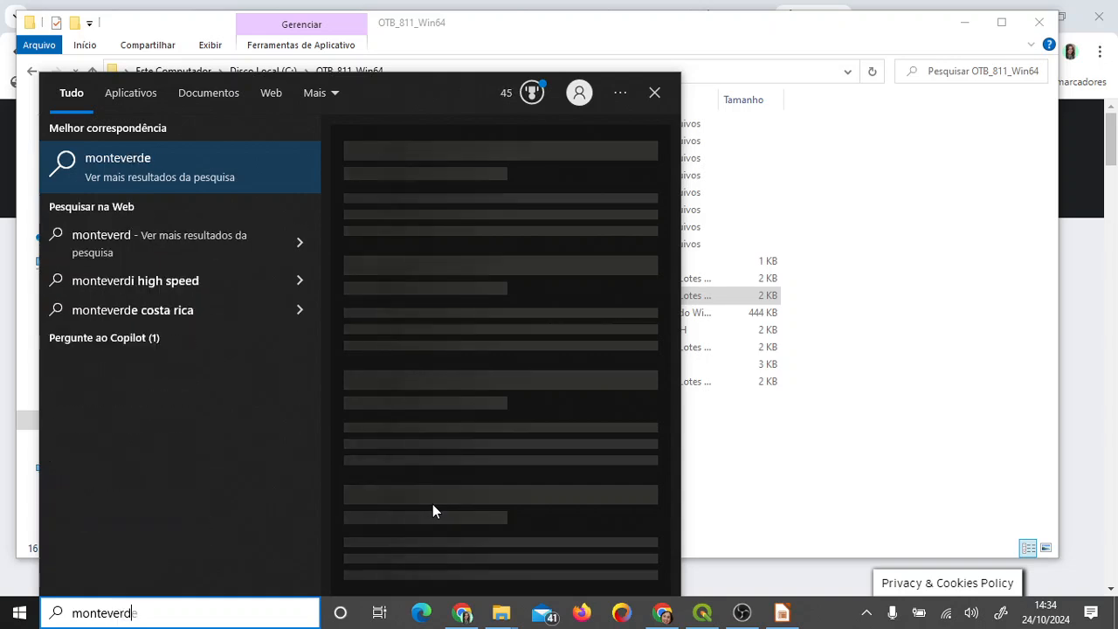
type("i")
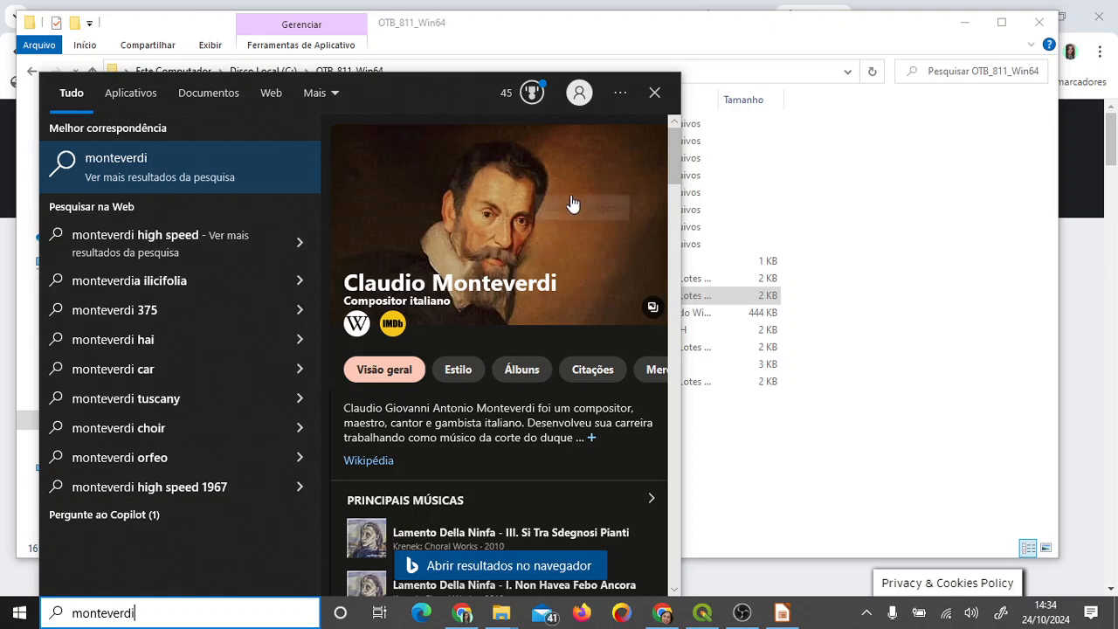
left_click(655, 94)
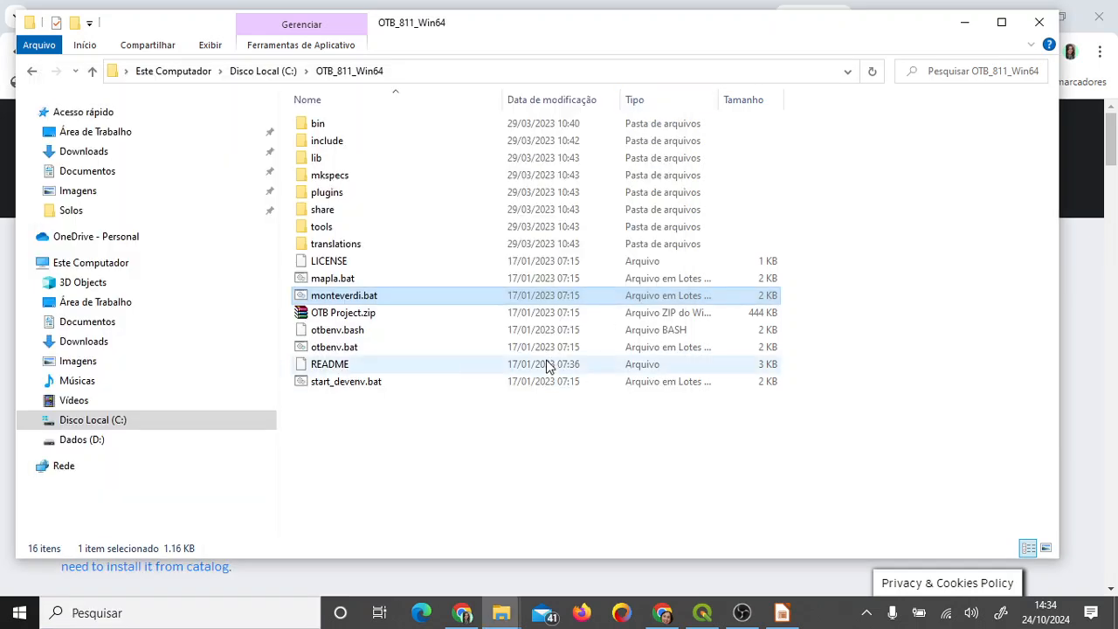
left_click(376, 302)
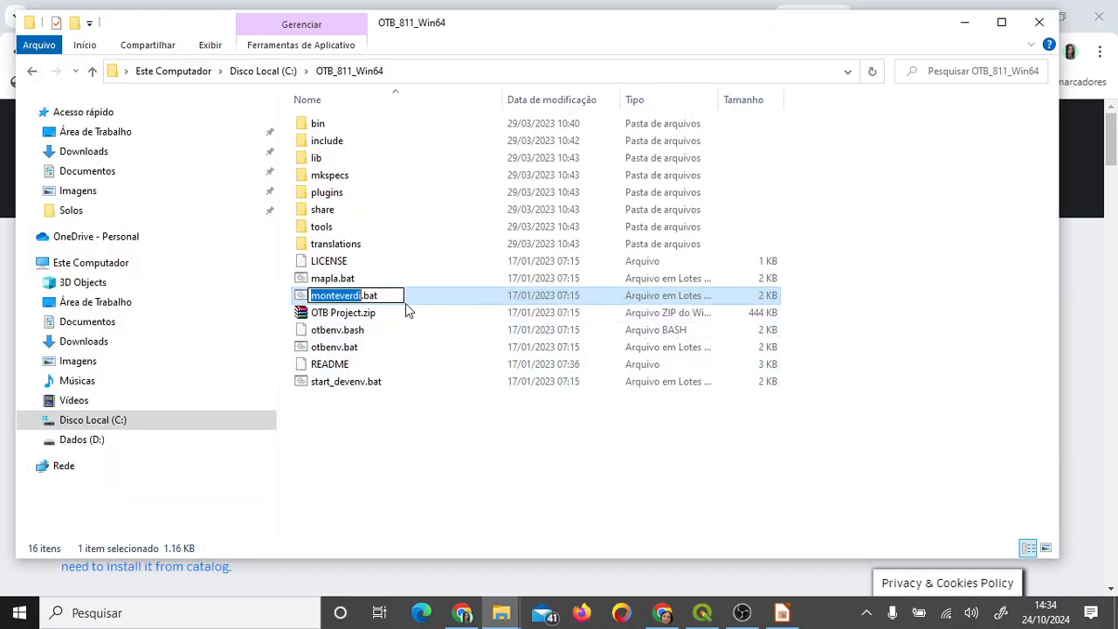
left_click(437, 297)
double_click(395, 298)
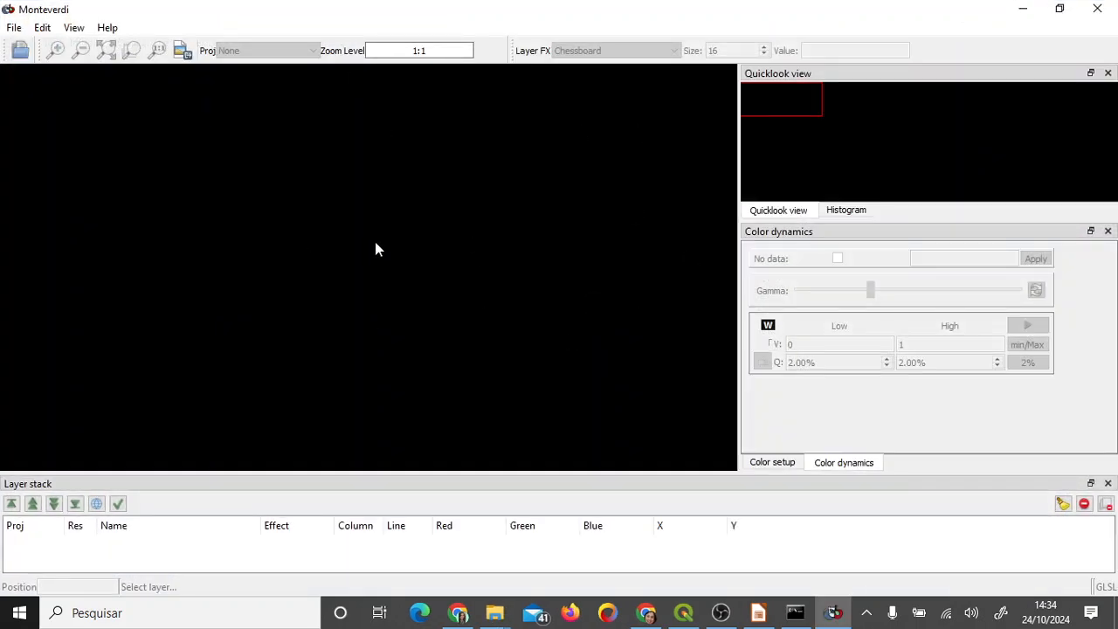
left_click(495, 615)
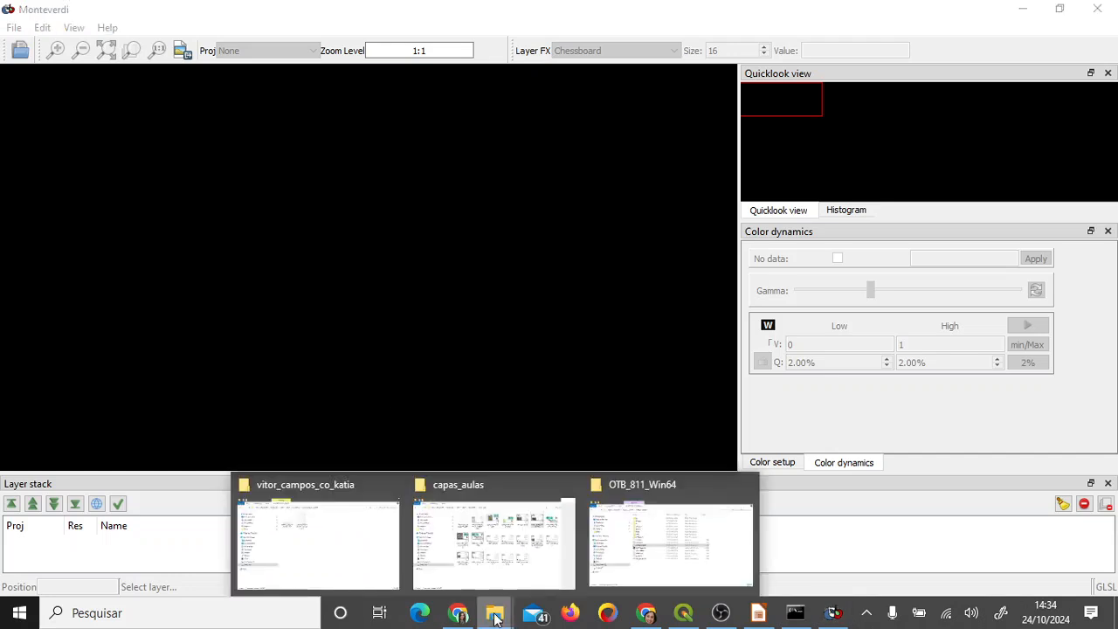
left_click(378, 547)
left_click(631, 289)
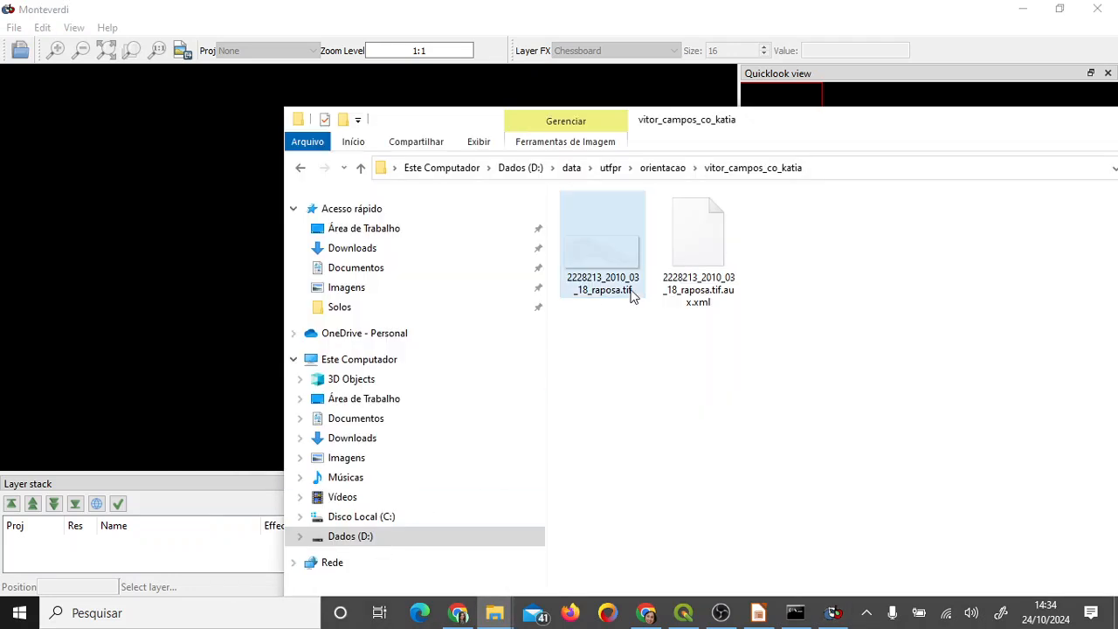
left_click_drag(609, 255, 135, 251)
left_click(185, 114)
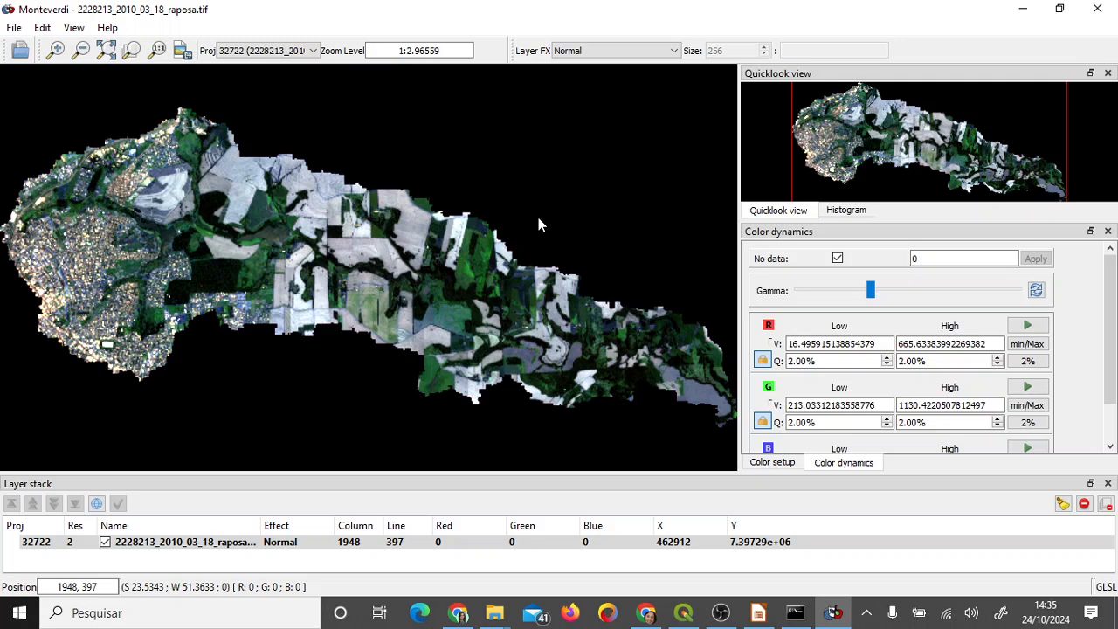
- In Color setup, assign BAND 3 to red, BAND 5 to green and BAND 1 to blue
left_click(785, 467)
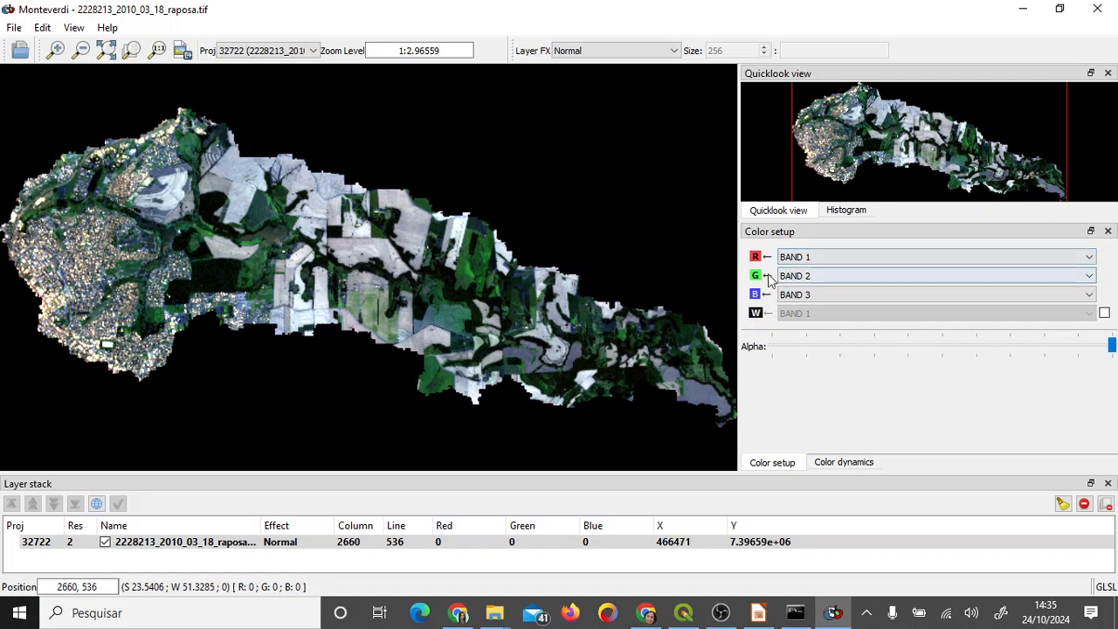
left_click(819, 275)
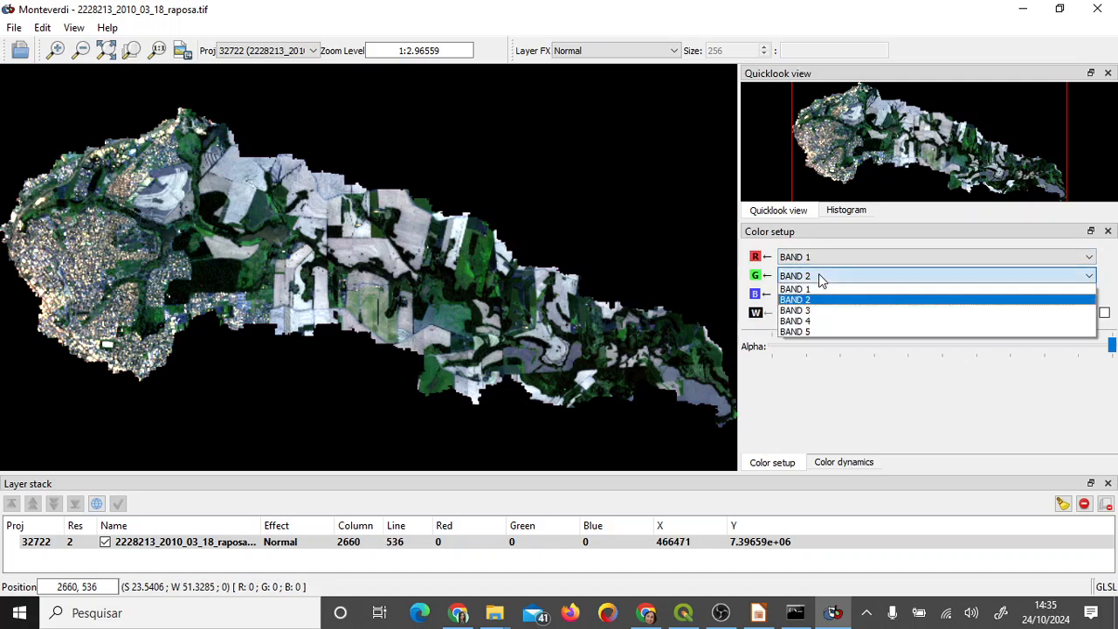
left_click(817, 329)
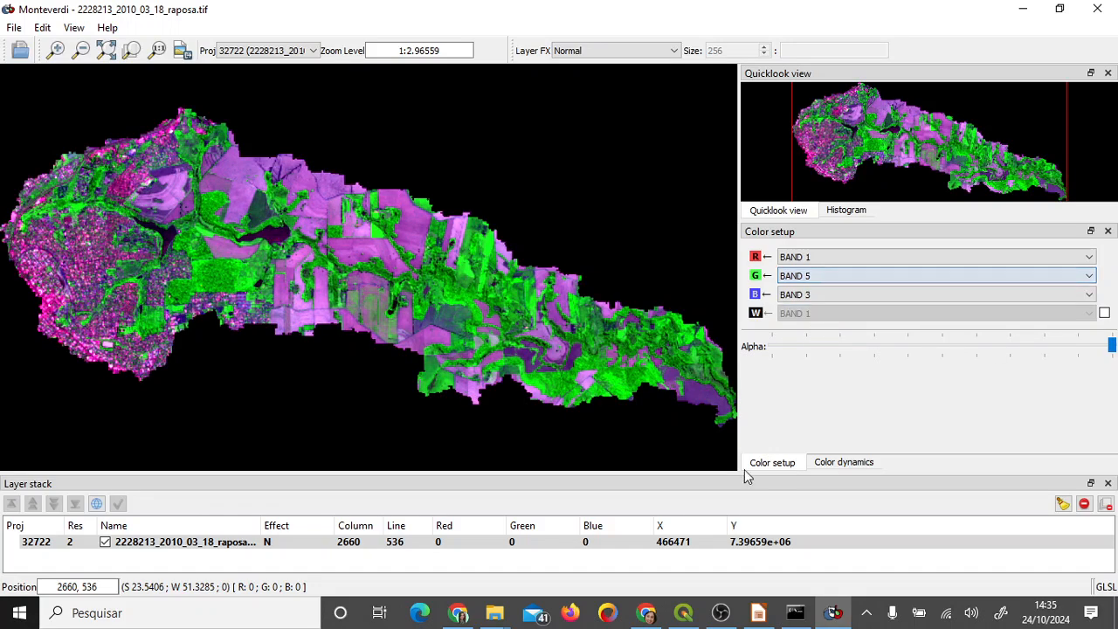
left_click(821, 255)
left_click(828, 291)
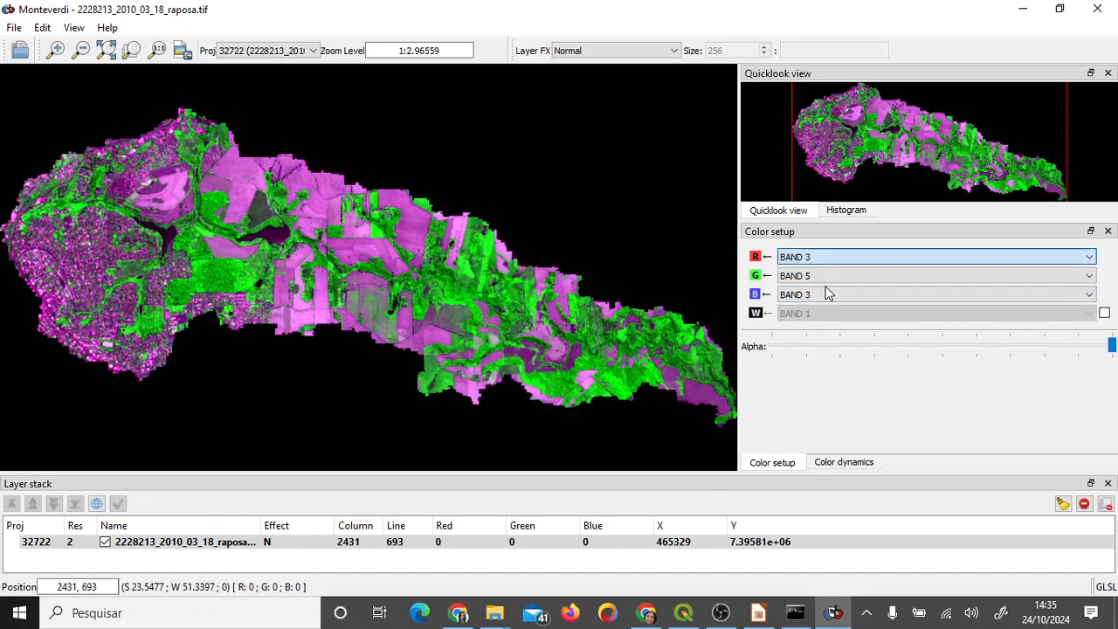
left_click(826, 294)
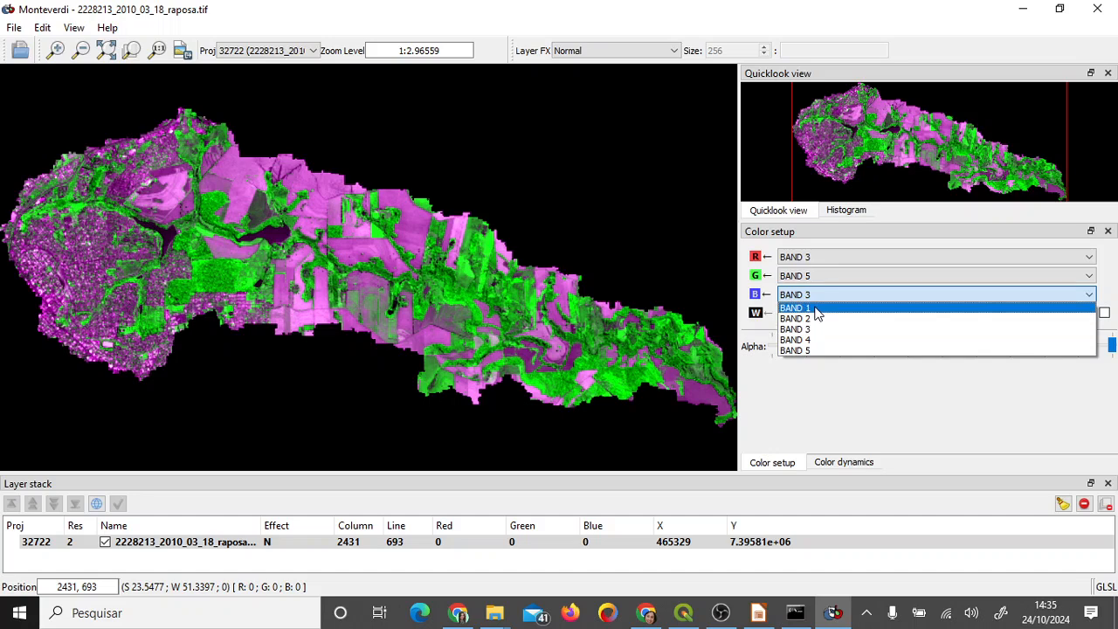
left_click(816, 308)
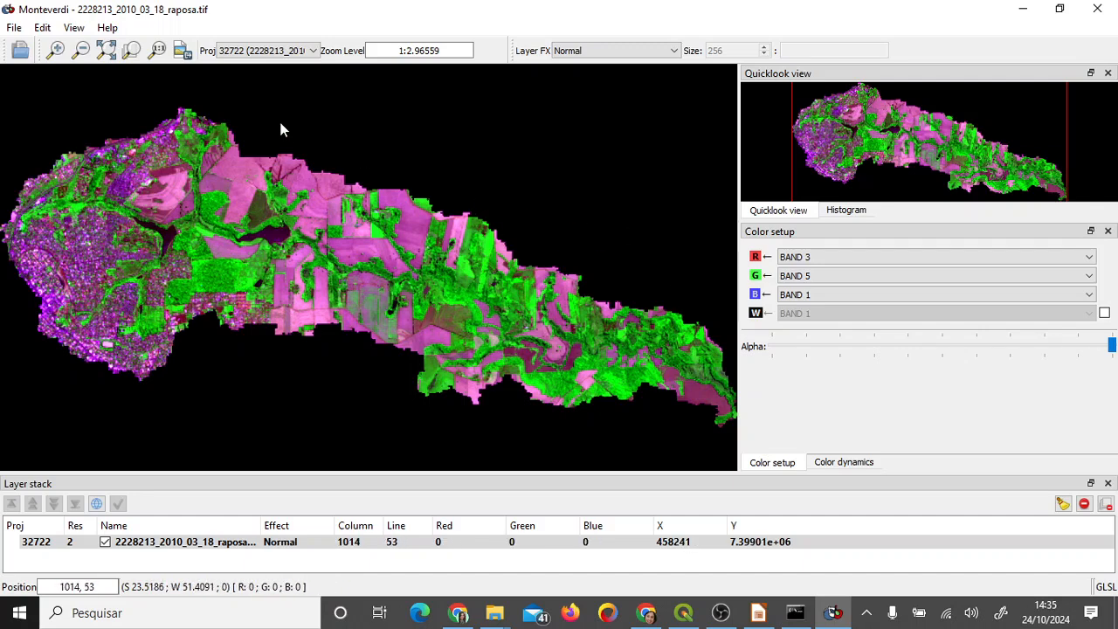
left_click(44, 30)
mouse_move(75, 31)
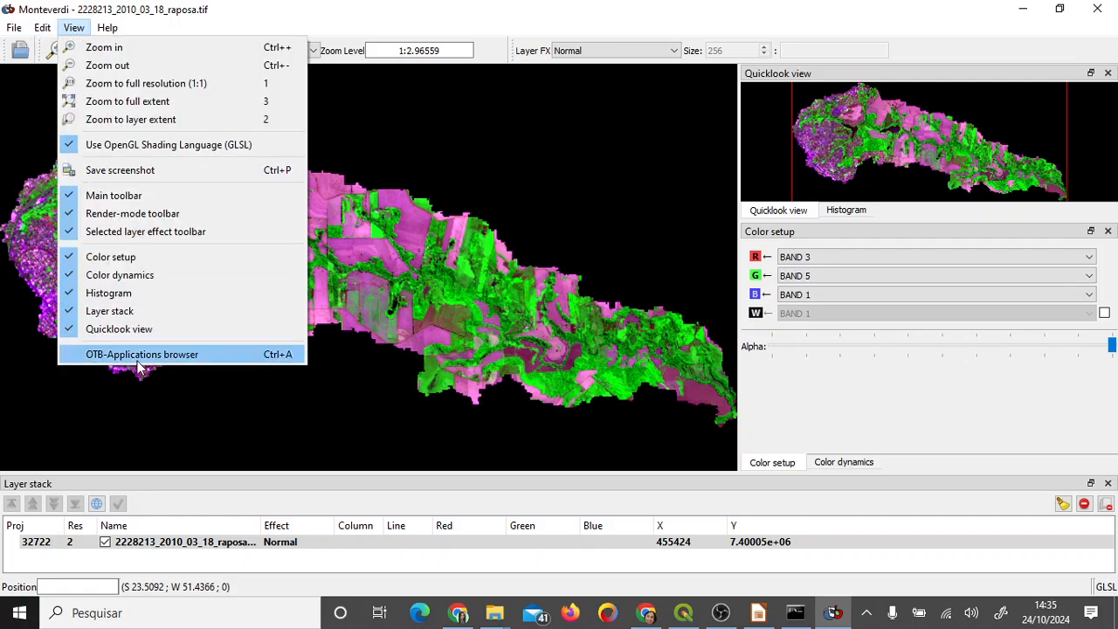
- Search the OTB-Applications browser for 'larges' and select LargeScaleMeanShift under Segmentation
left_click(202, 354)
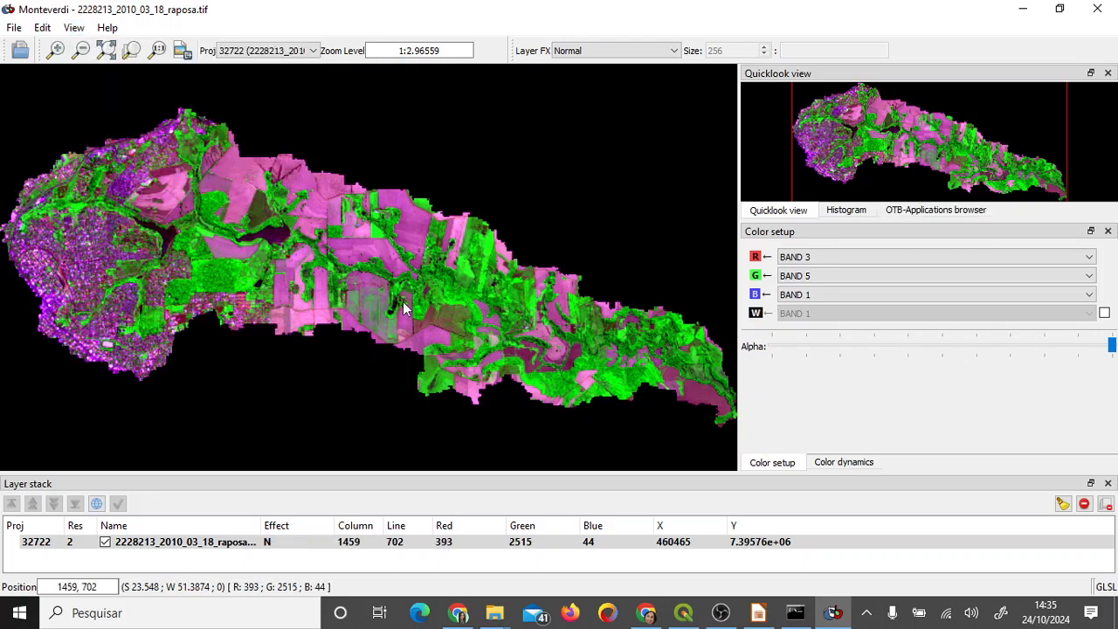
left_click(941, 213)
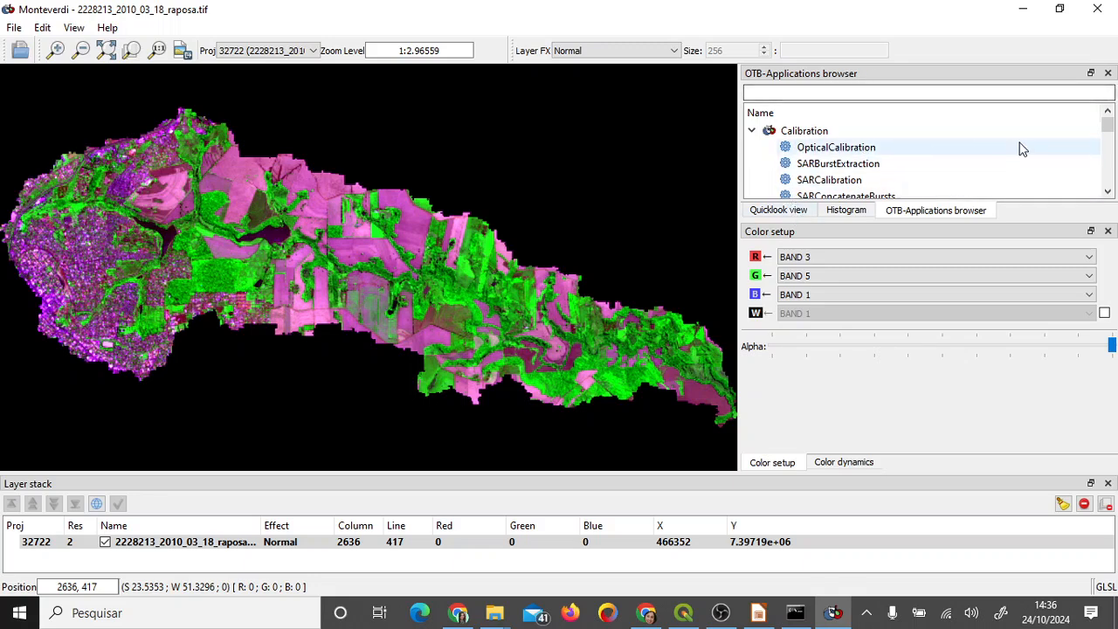
mouse_move(1108, 126)
left_mouse_down()
mouse_move(1116, 205)
mouse_move(1107, 114)
left_mouse_up()
left_click(776, 93)
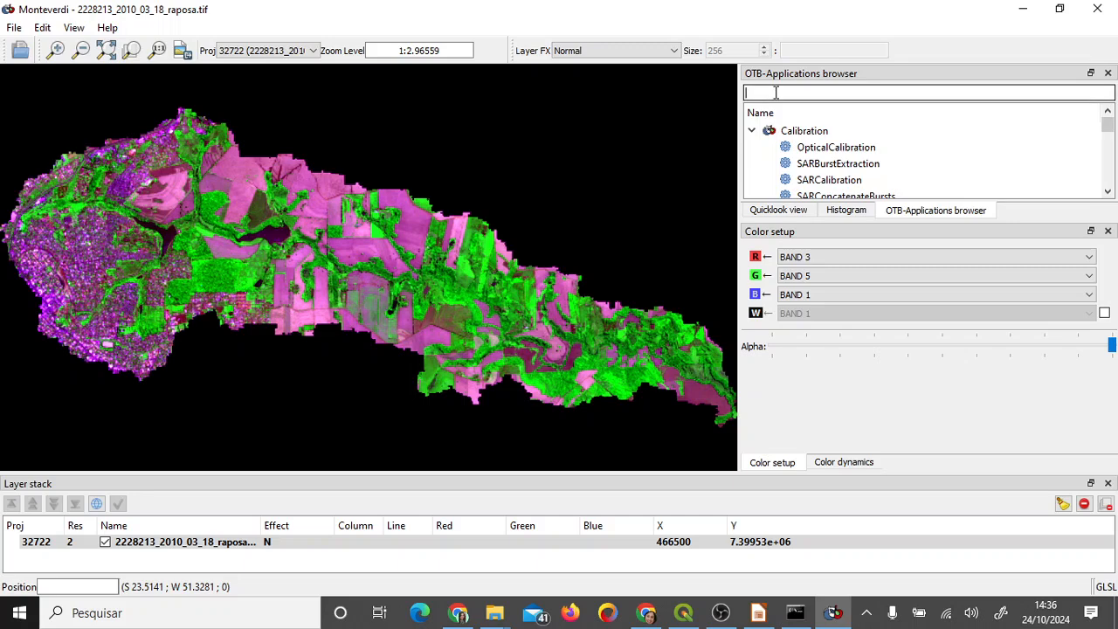
type("large")
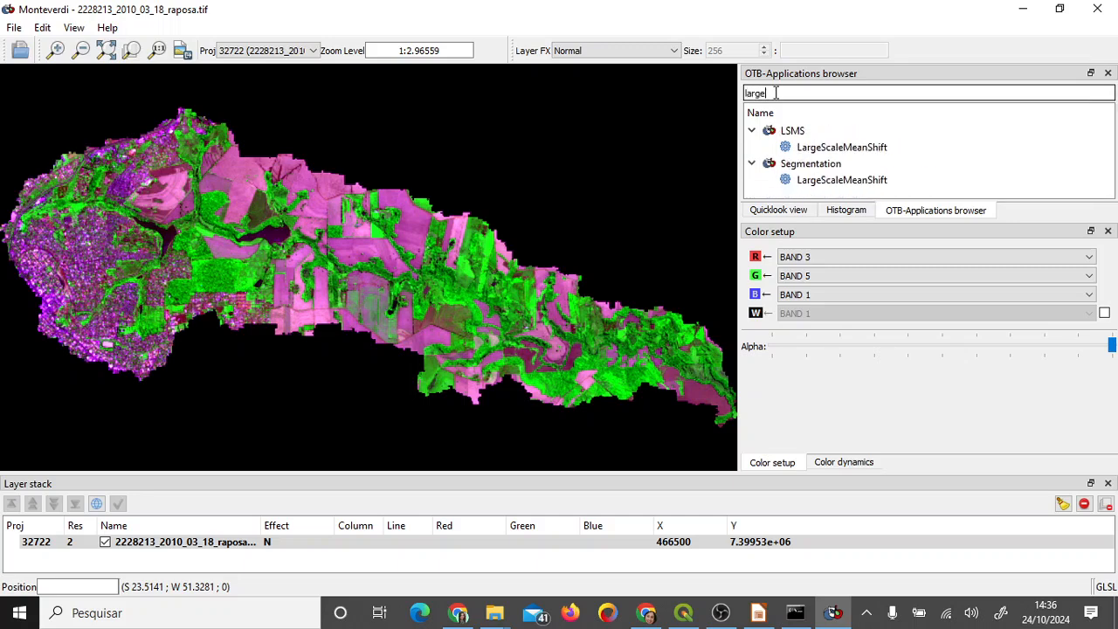
type("s")
left_click(868, 148)
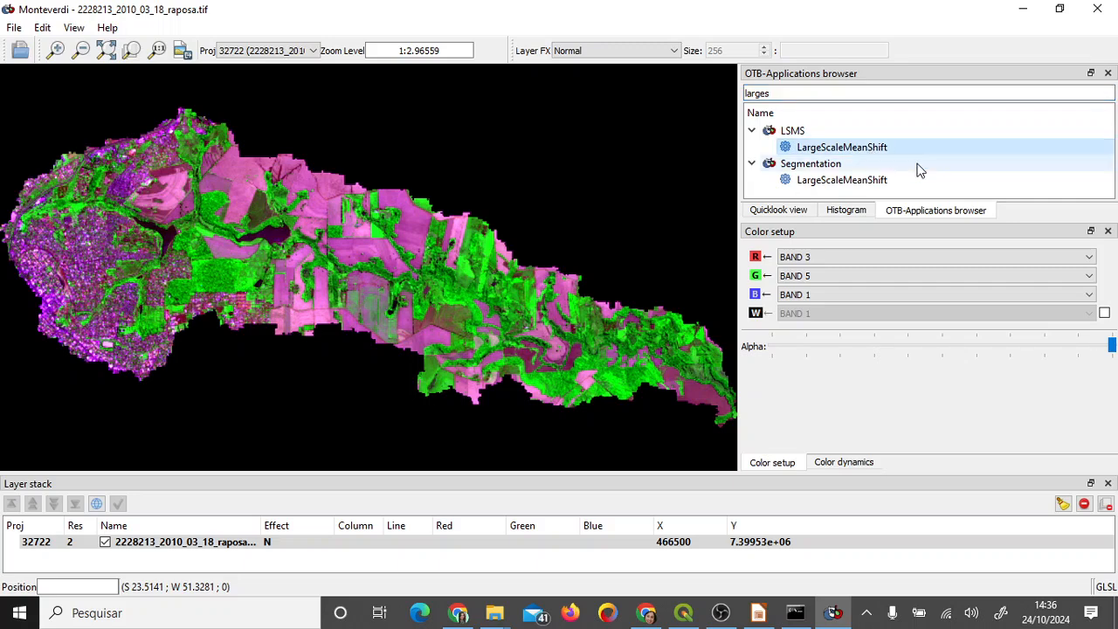
left_click(869, 184)
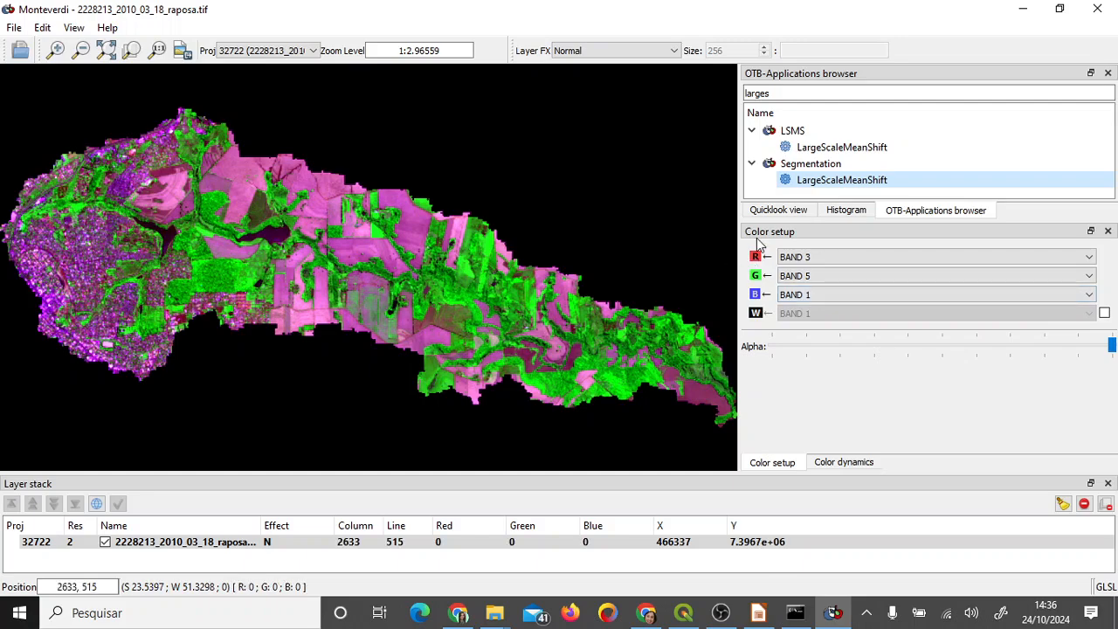
- Launch LargeScaleMeanShift and try dragging the loaded raster into its Input Image field
double_click(843, 180)
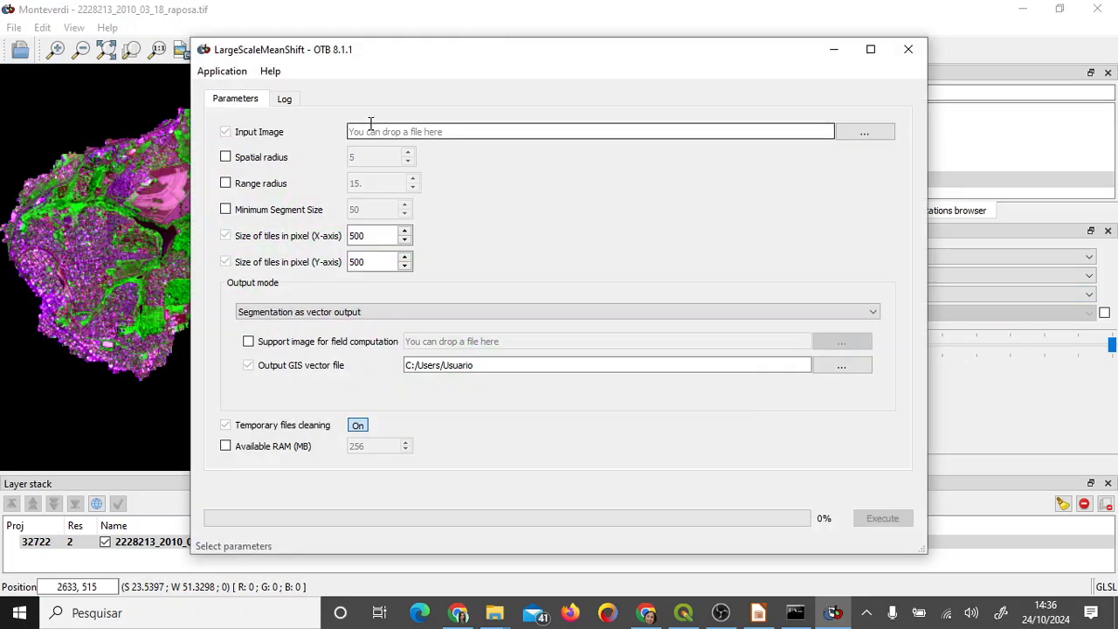
left_click(409, 127)
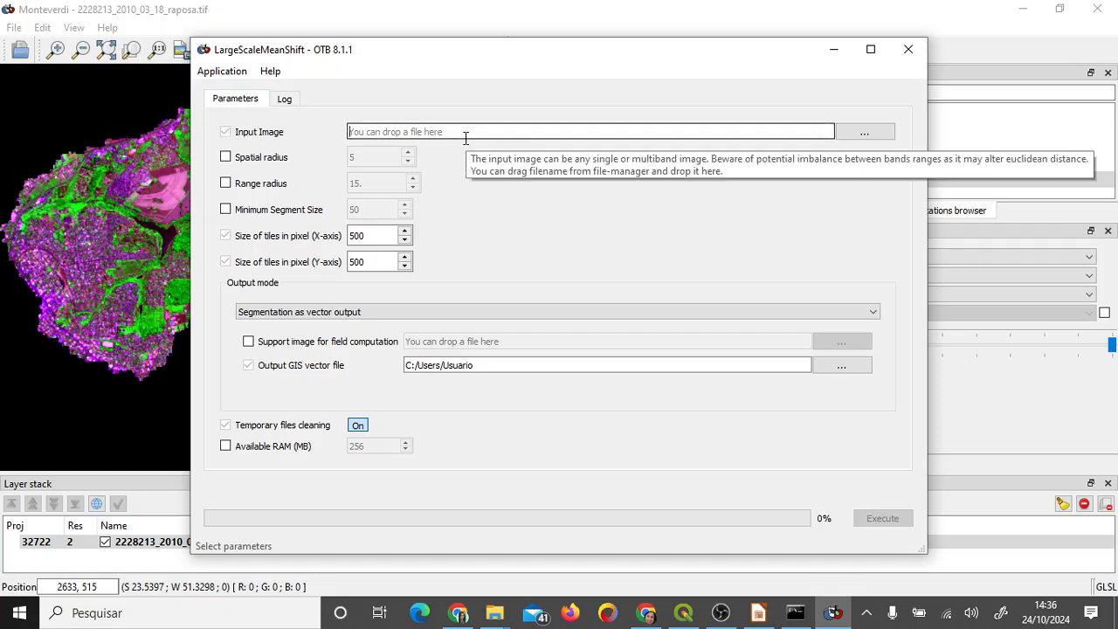
left_click_drag(122, 548, 494, 137)
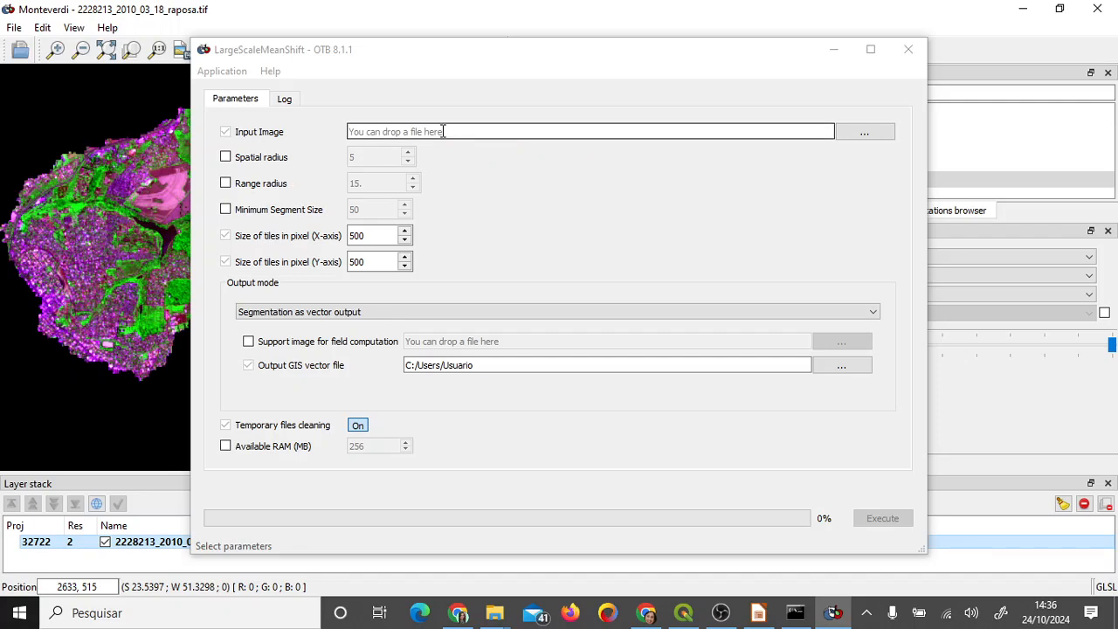
left_click(445, 132)
left_click(880, 136)
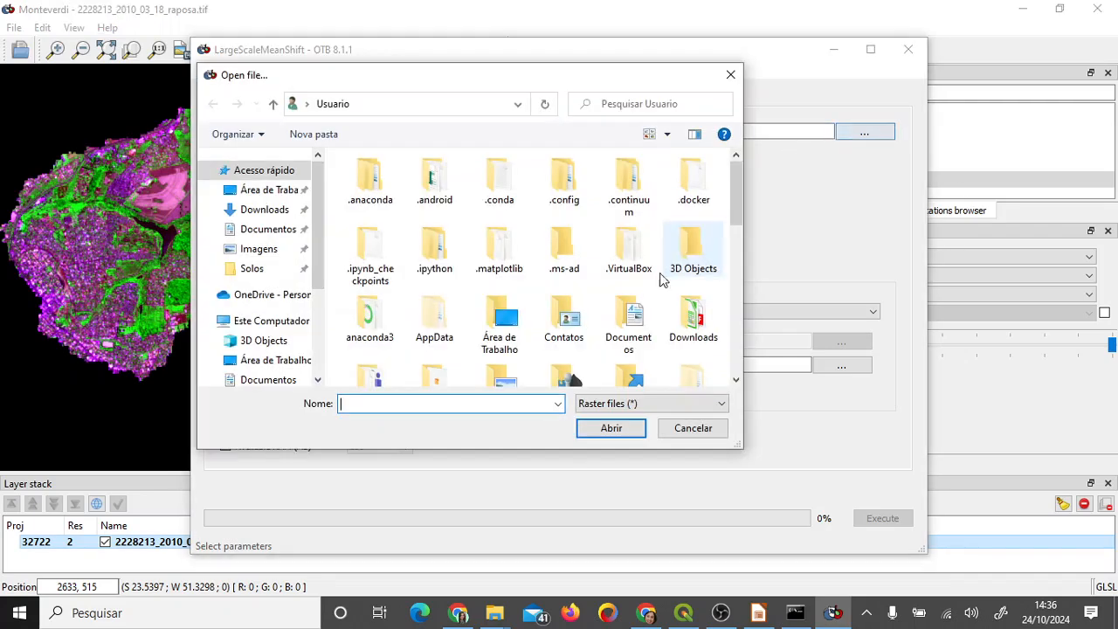
mouse_move(499, 613)
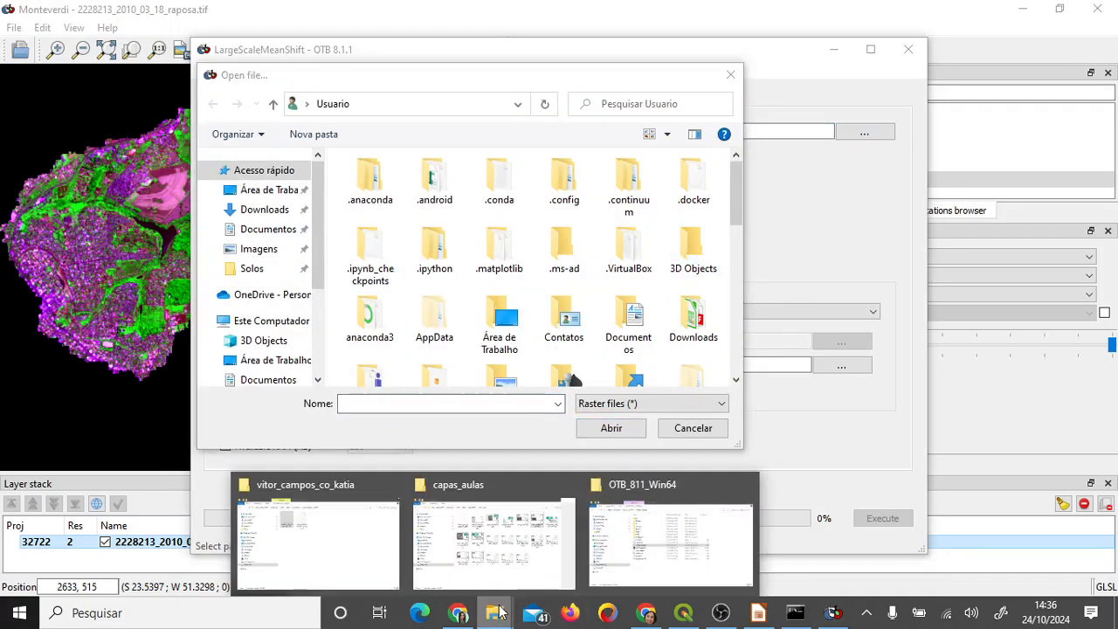
left_click(387, 559)
left_click(863, 167)
key("ctrl+c")
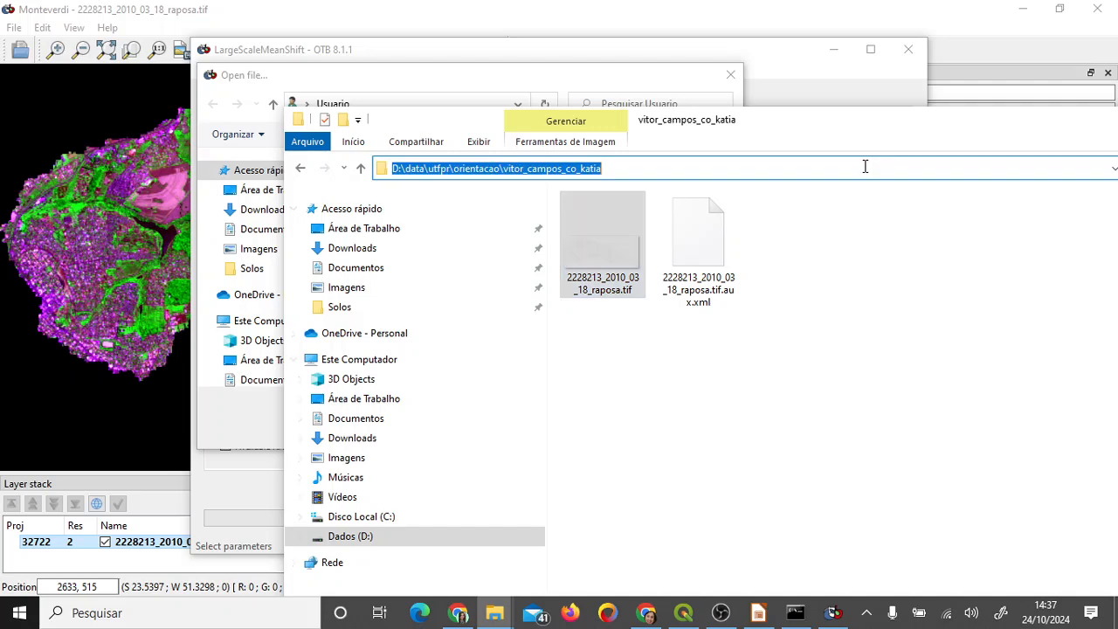
key("alt+Tab")
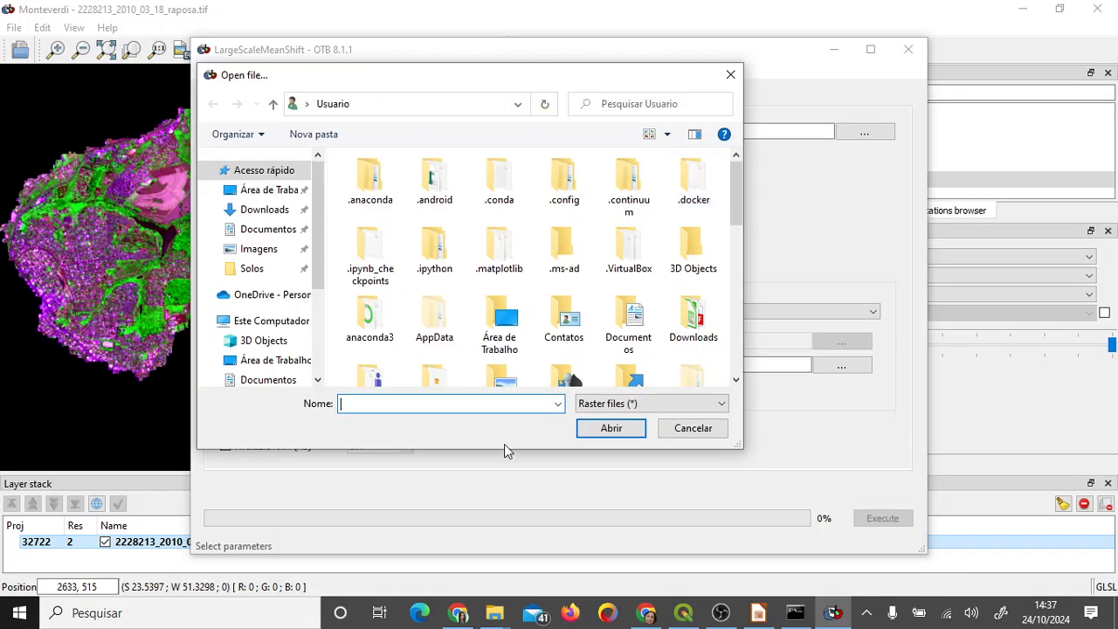
key("ctrl+v")
key("Return")
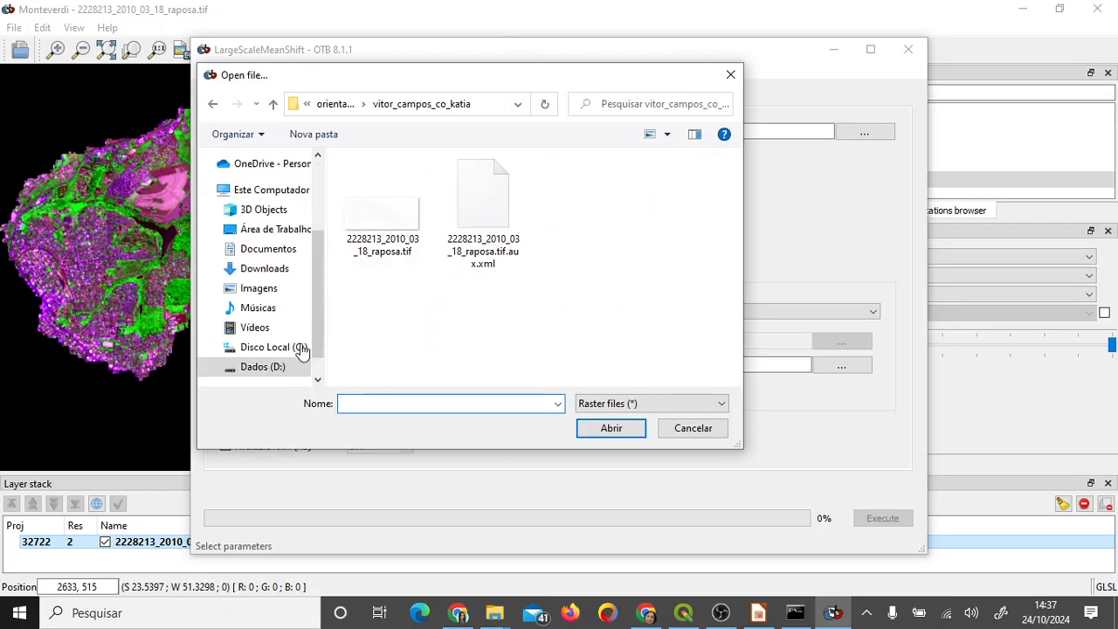
double_click(363, 216)
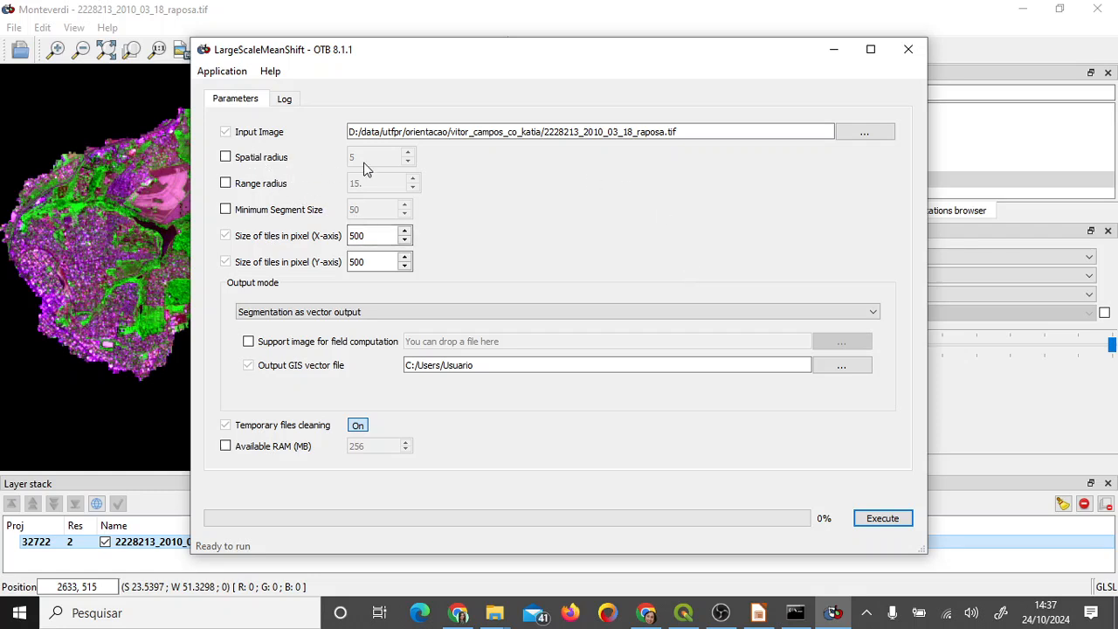
- Enable Minimum Segment Size and set it to 100
left_click(225, 210)
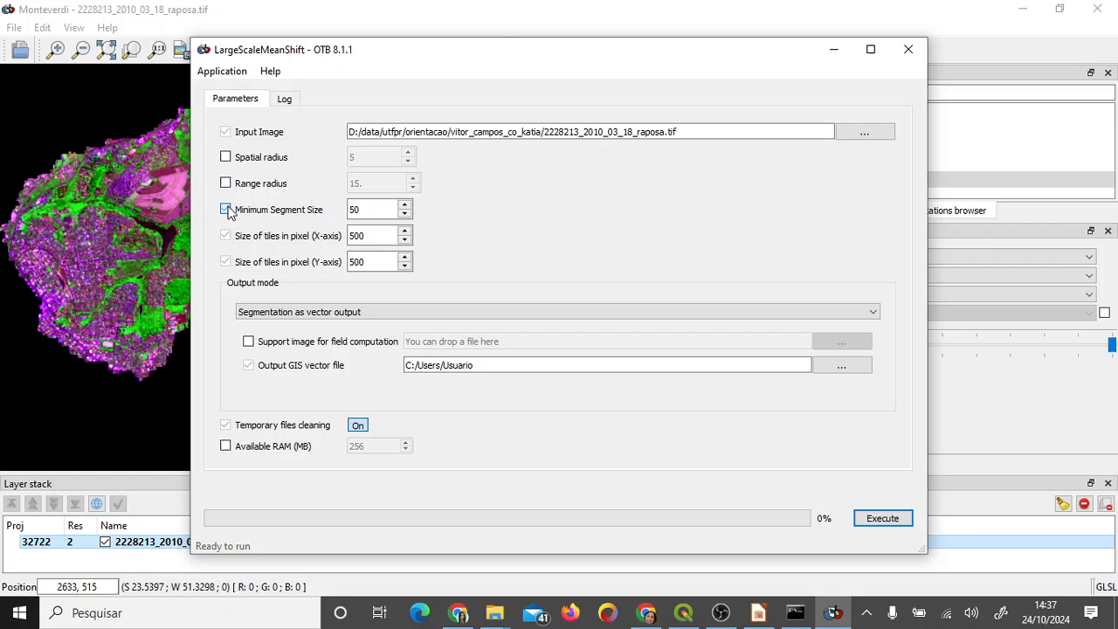
double_click(363, 210)
type("100")
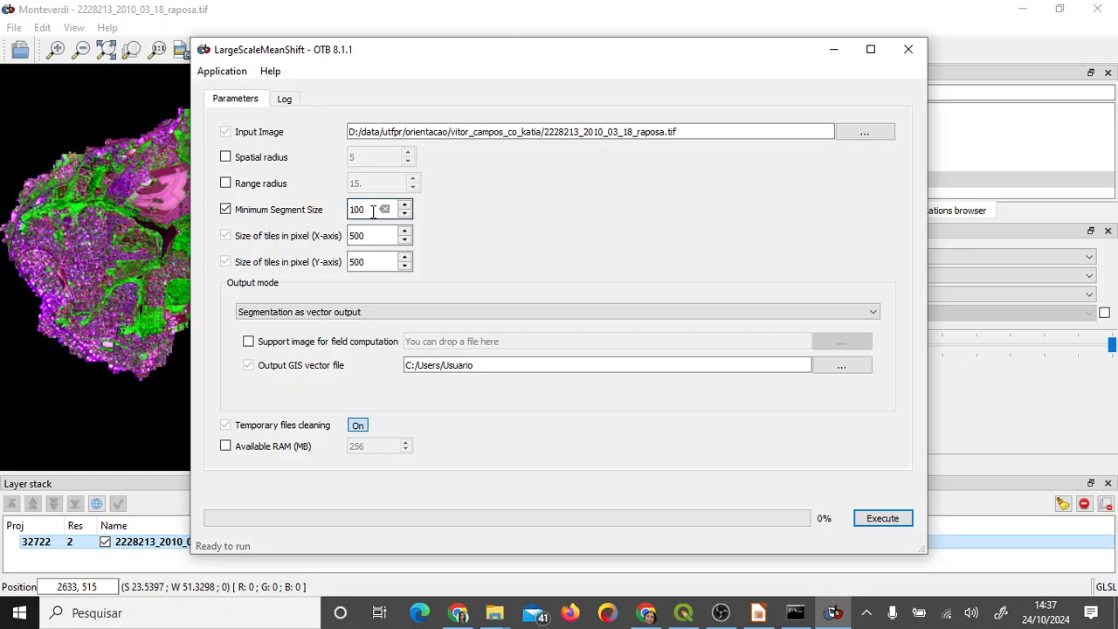
double_click(371, 210)
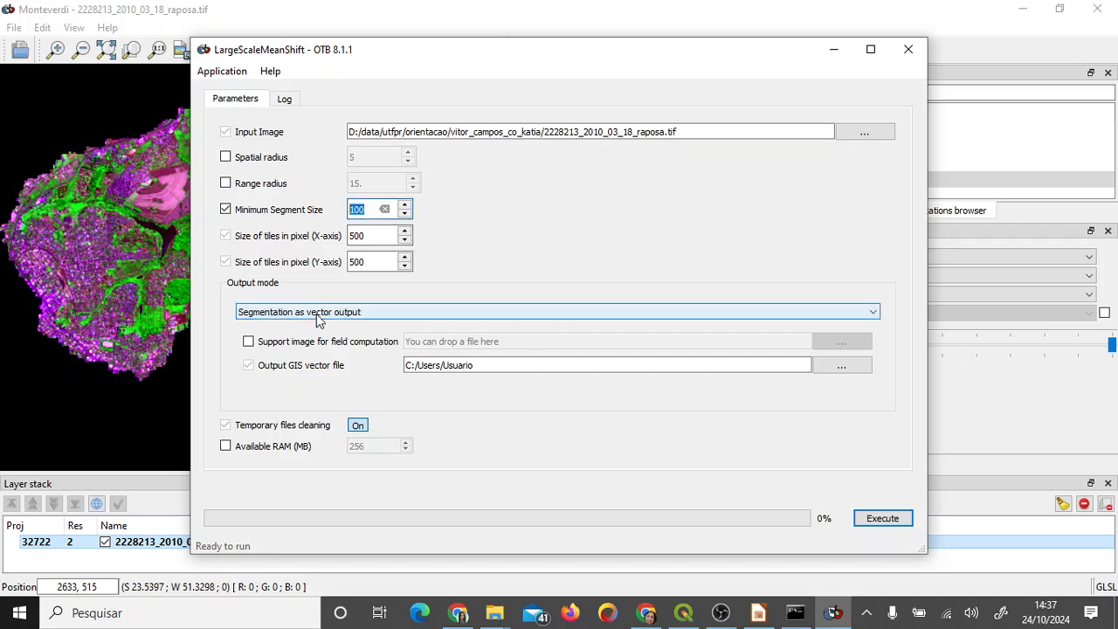
- Set the output GIS vector file to C:/vitor_campos/segmentacao.shp
left_click(505, 365)
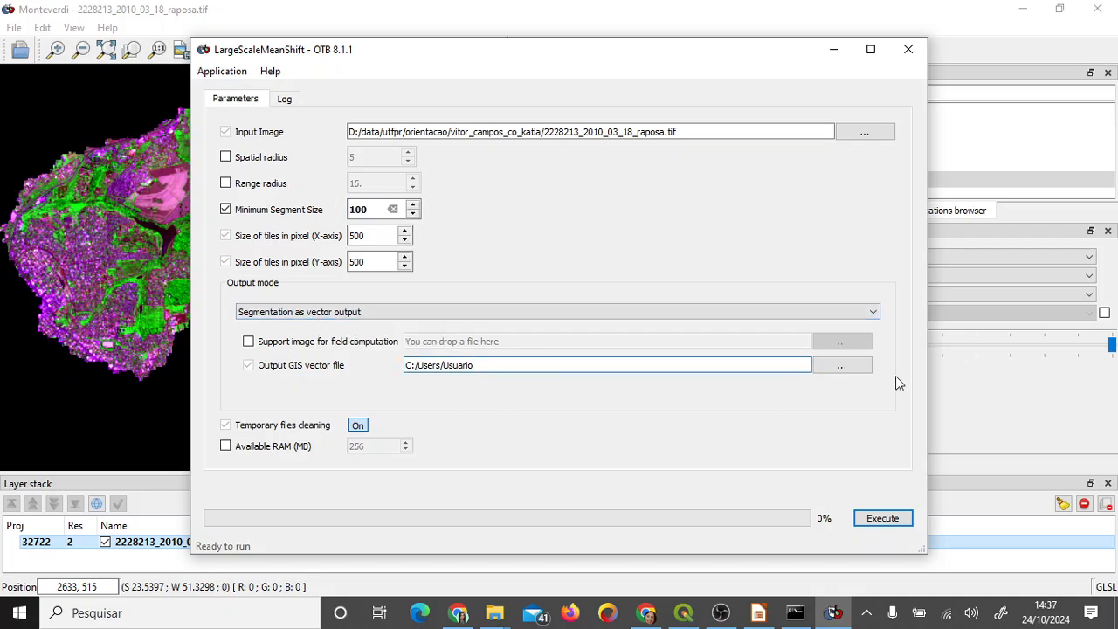
left_click(853, 369)
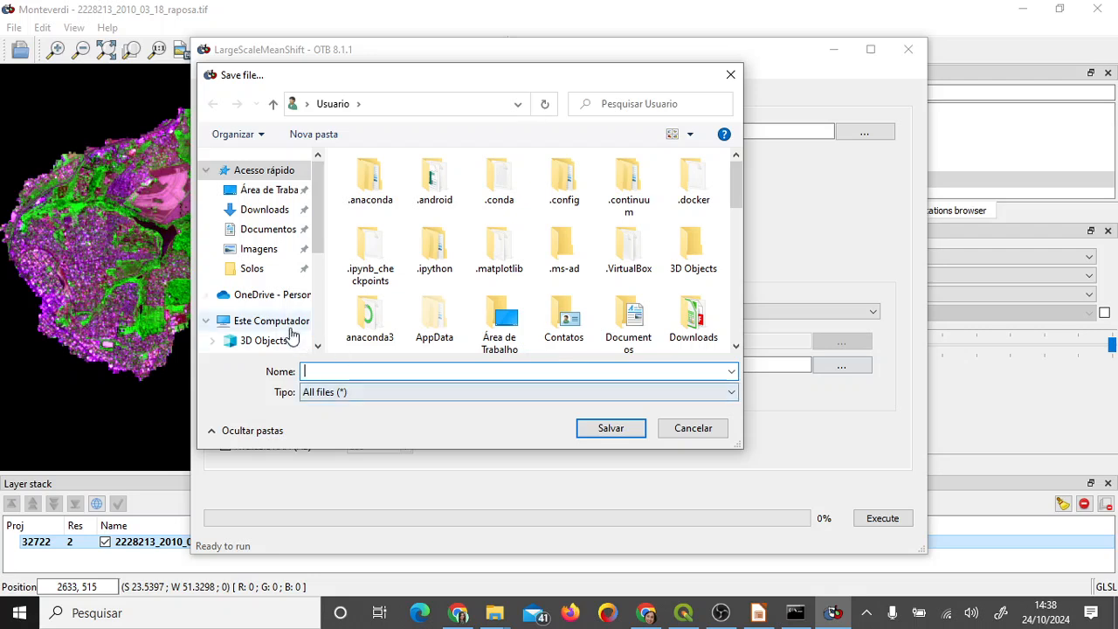
scroll(322, 236, "down", 5)
left_click(288, 275)
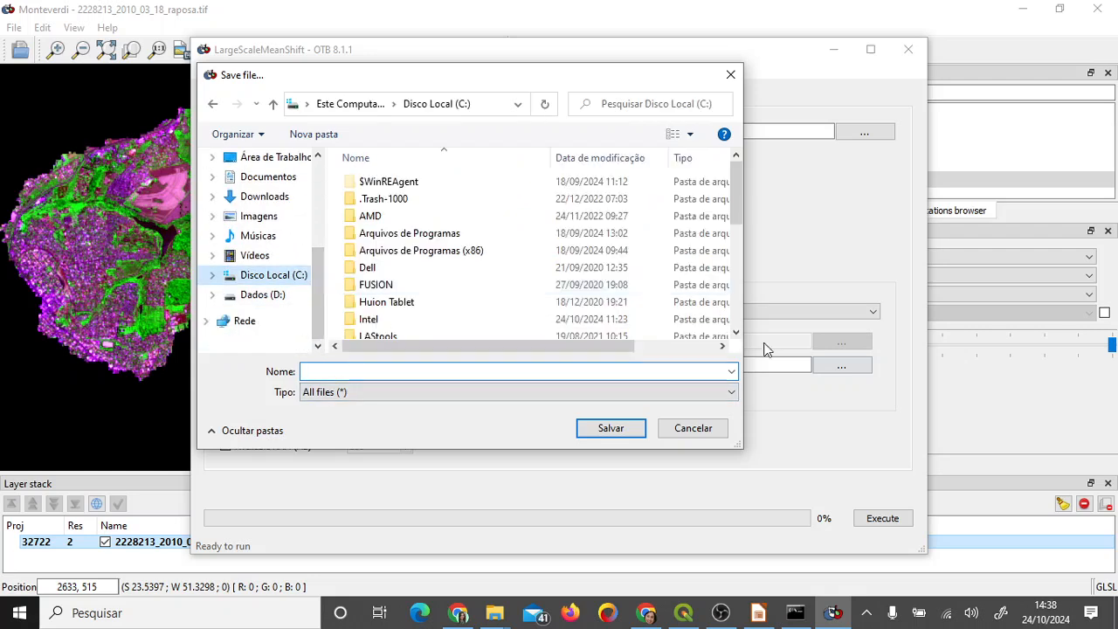
scroll(506, 279, "down", 5)
double_click(413, 275)
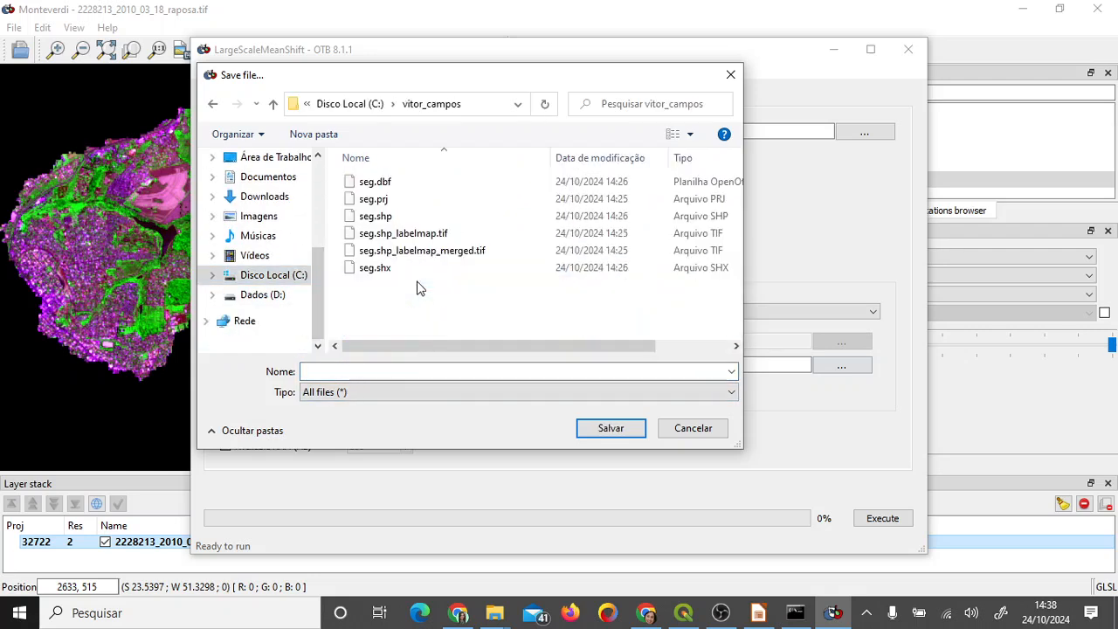
left_click(404, 370)
type("segm")
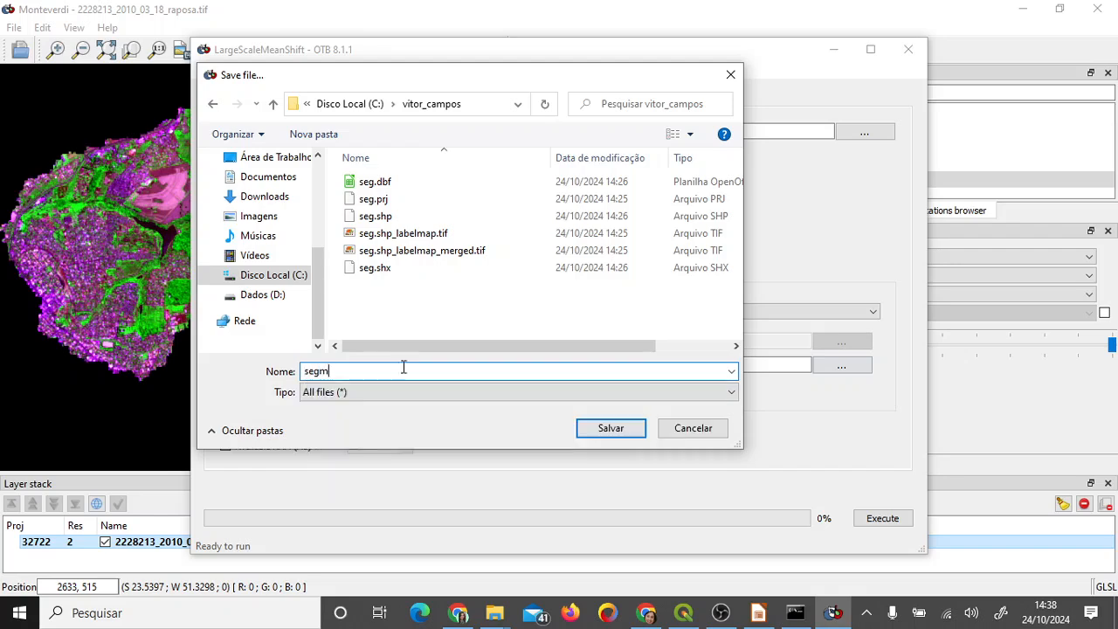
type("entacao.shp")
key("Return")
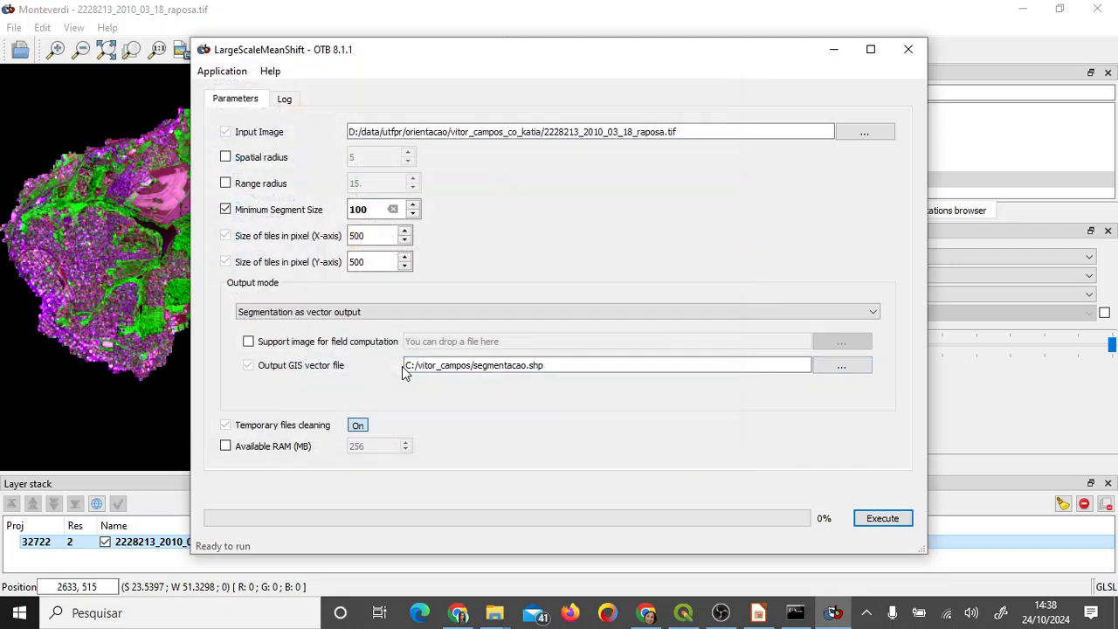
- Execute LargeScaleMeanShift and let it run to 100%
left_click(878, 519)
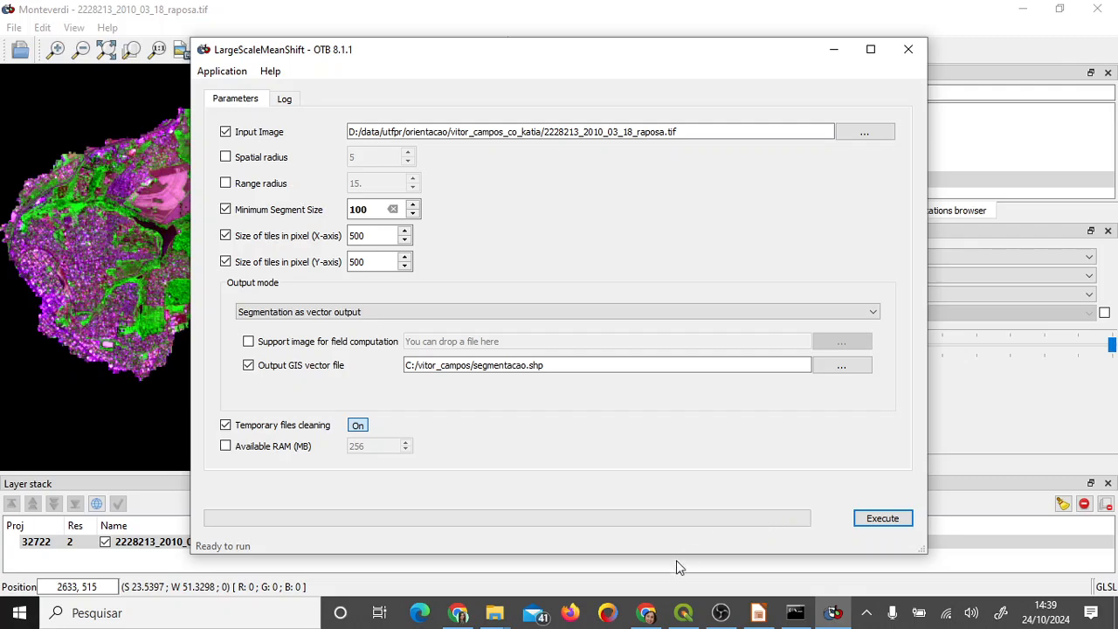
- In QGIS, cancel the map image export, remove the seg layer, and recentre the raster
left_click(684, 613)
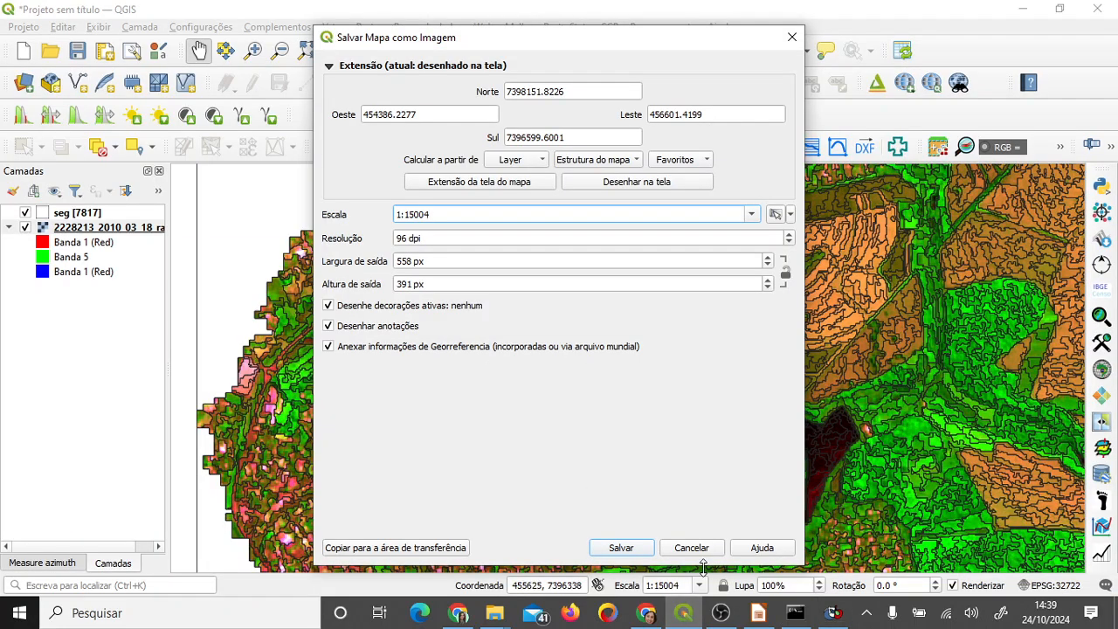
left_click(695, 547)
left_click(65, 215)
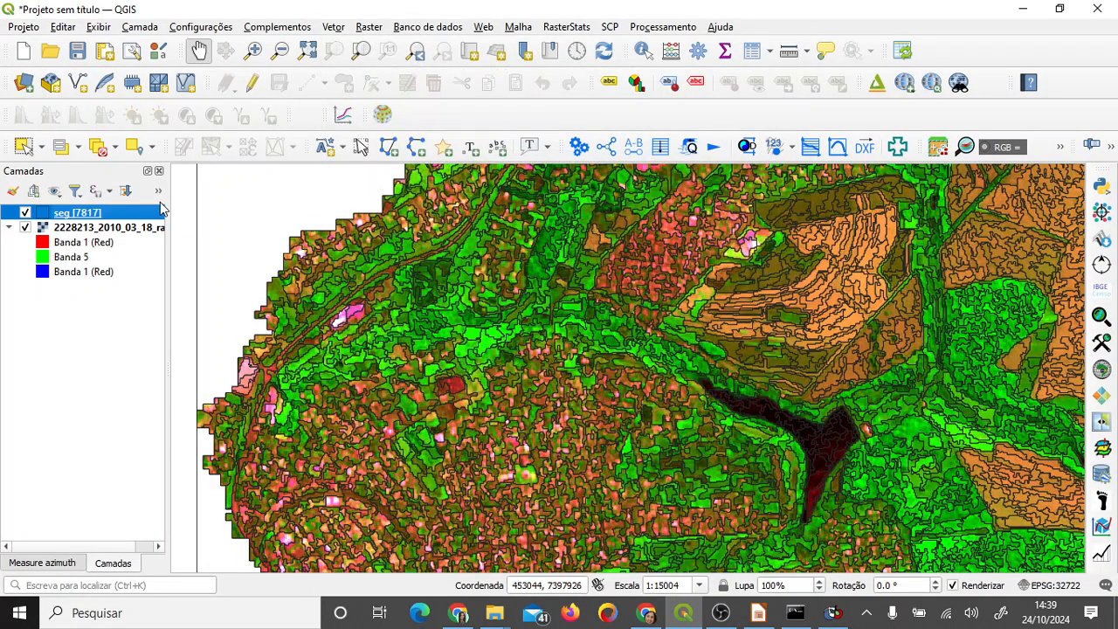
left_click_drag(168, 211, 262, 220)
left_click(166, 191)
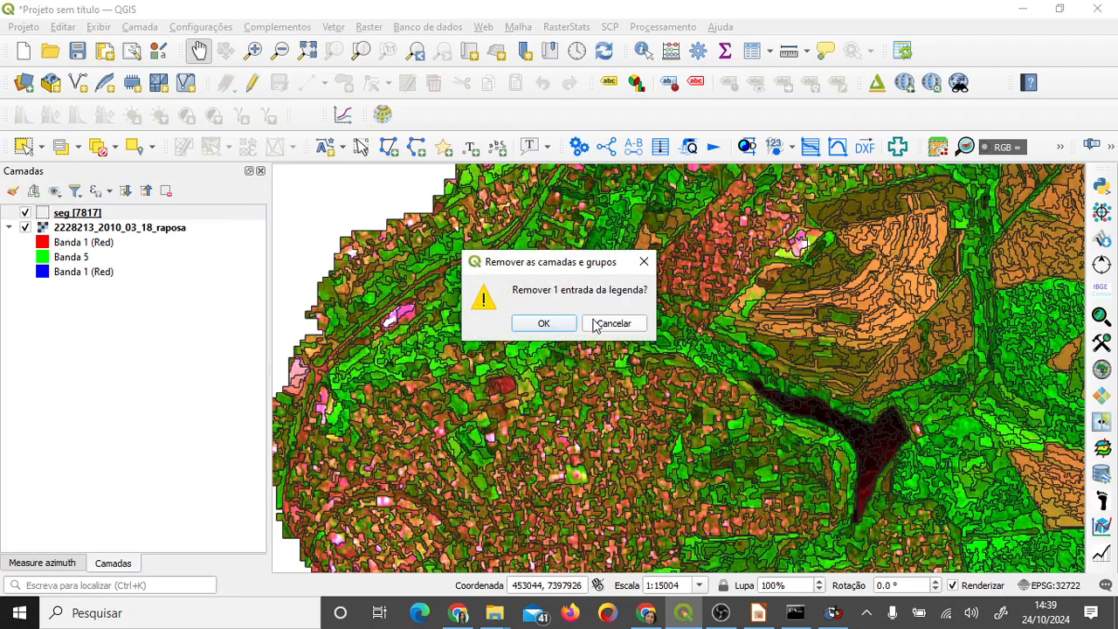
left_click(540, 322)
scroll(739, 377, "down", 1)
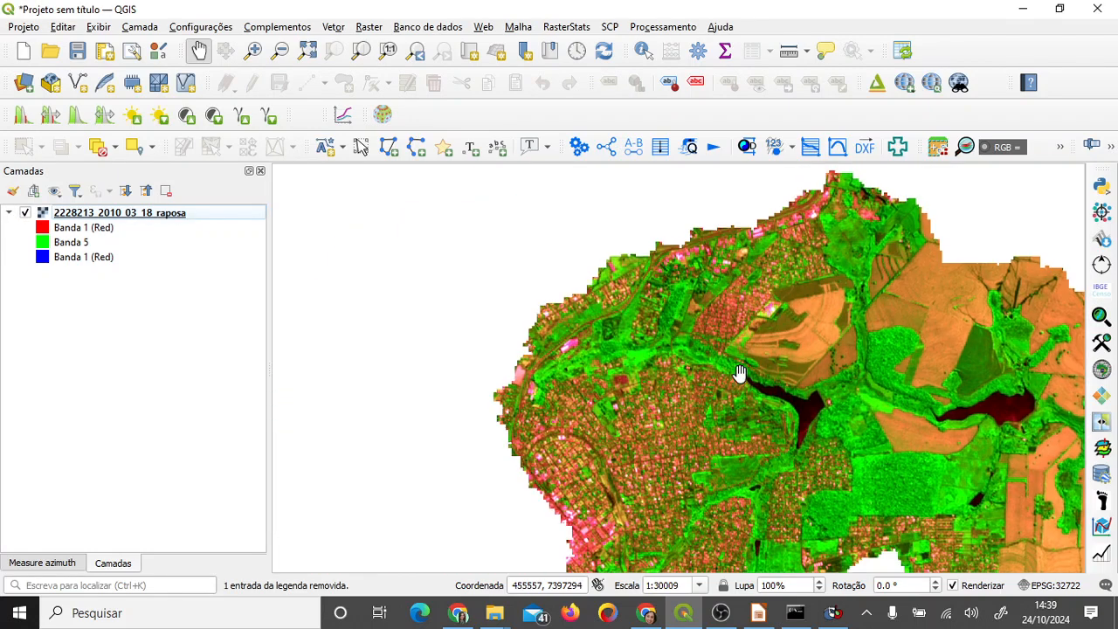
scroll(768, 383, "down", 1)
left_click_drag(830, 404, 518, 309)
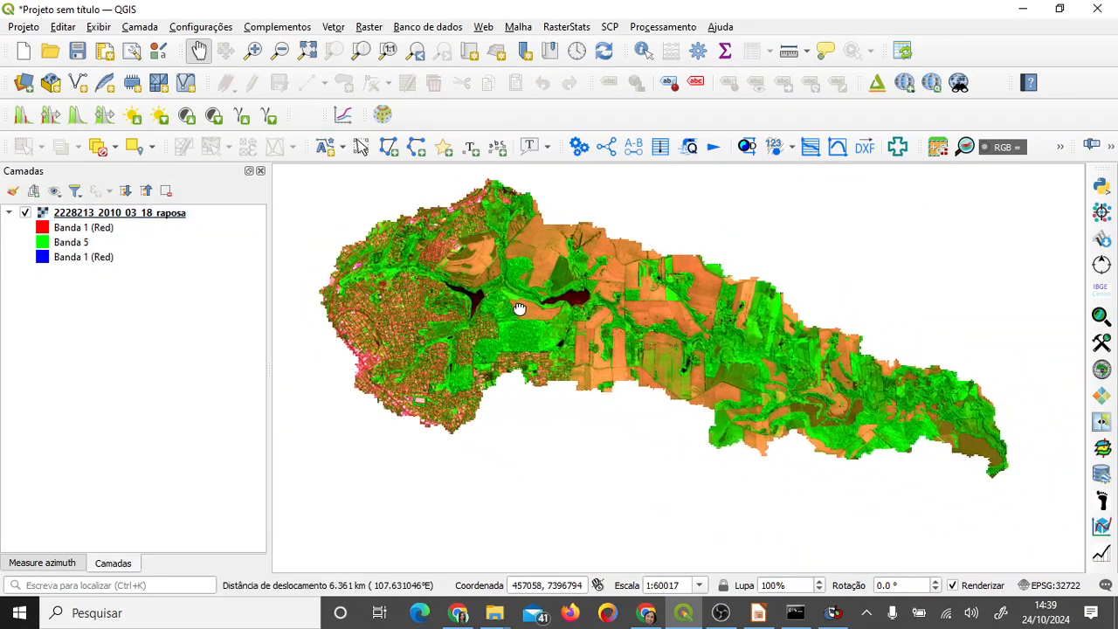
- In the raster's Simbologia, set Banda vermelha to Banda 3 and Banda Azul to Banda 1
double_click(110, 213)
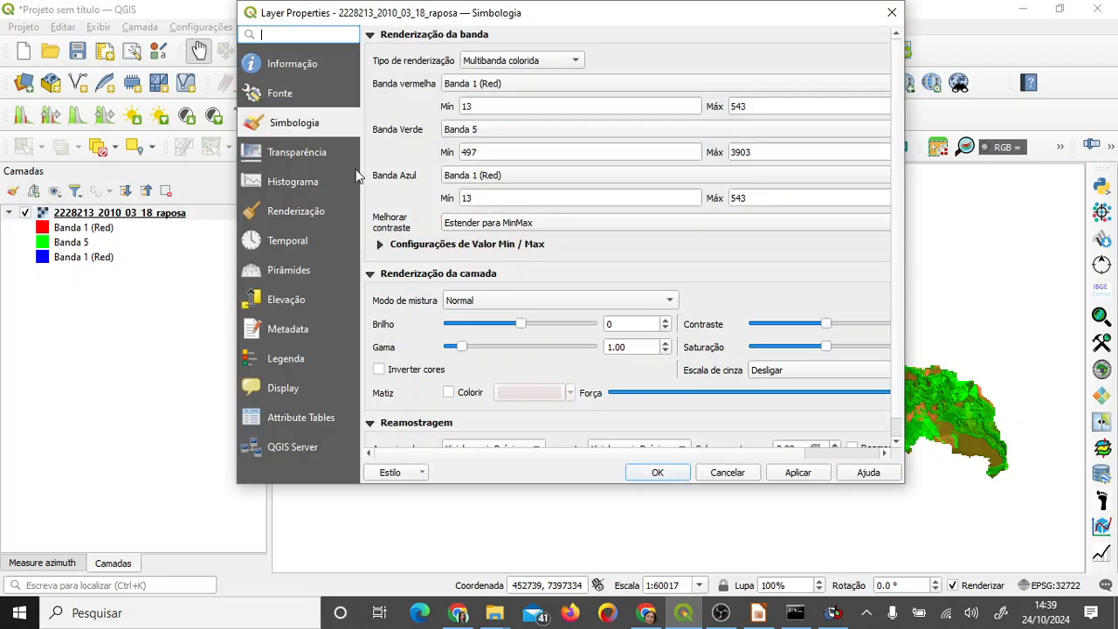
left_click(503, 85)
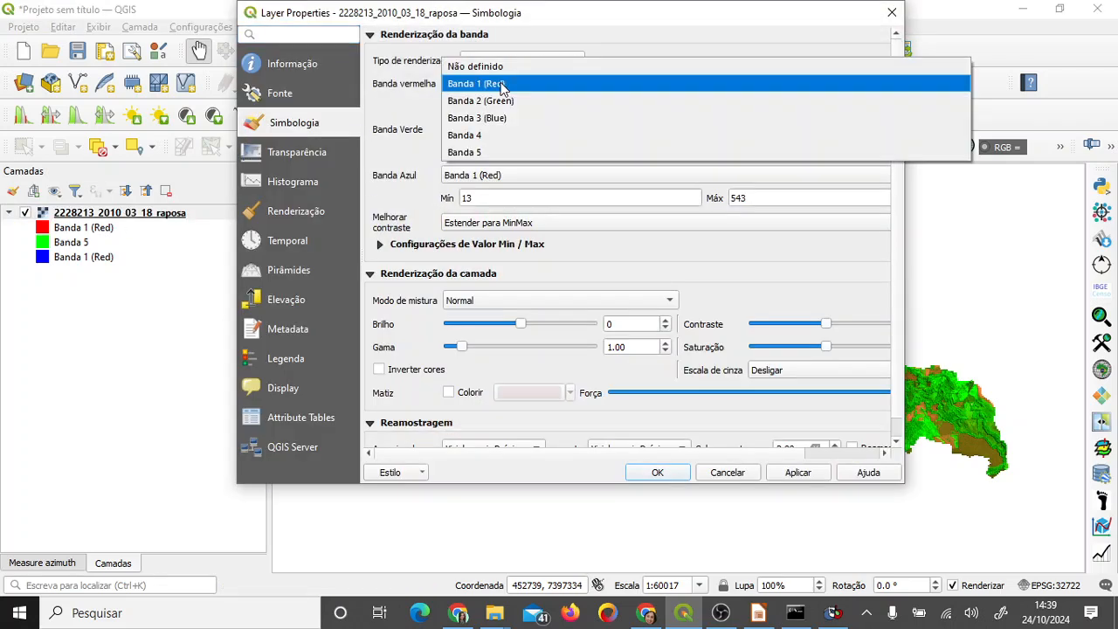
left_click(502, 85)
left_click(502, 85)
left_click(502, 85)
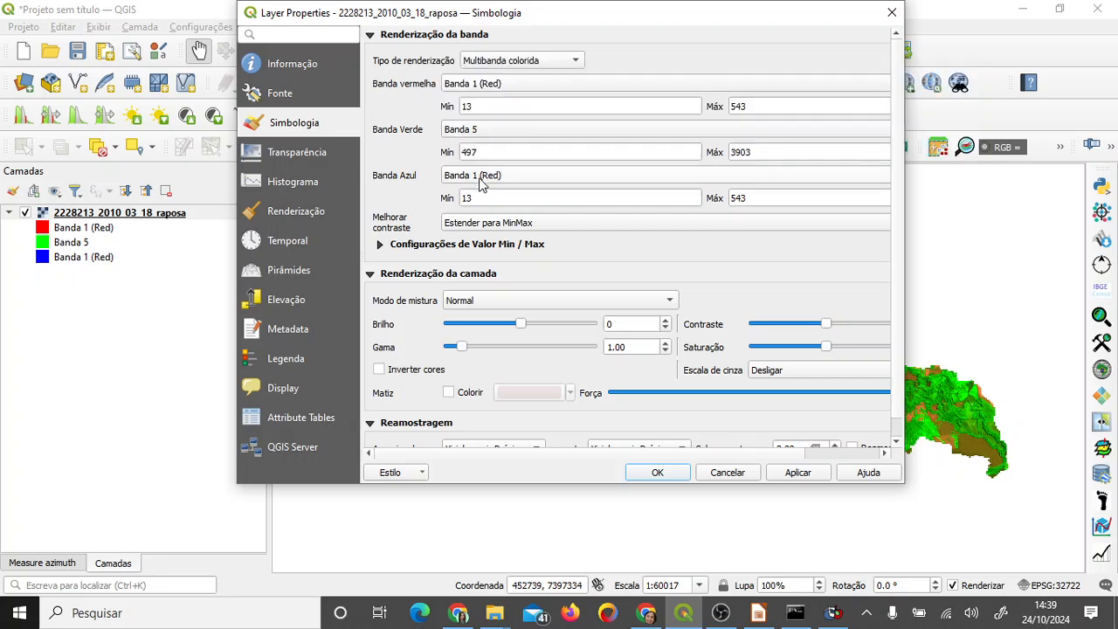
left_click(489, 176)
left_click(505, 215)
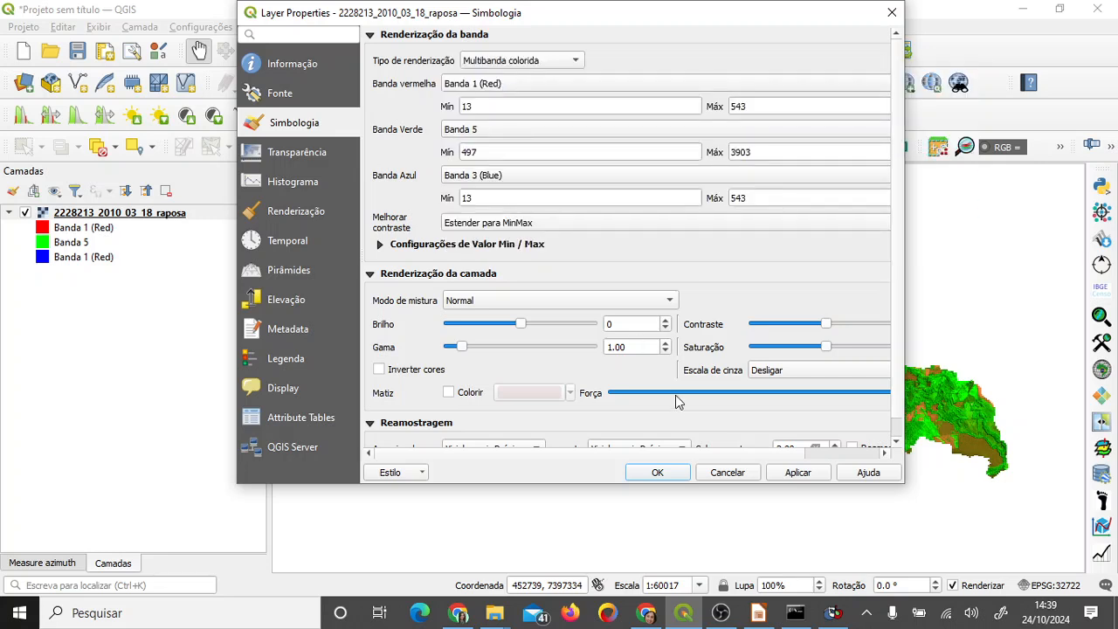
left_click(795, 476)
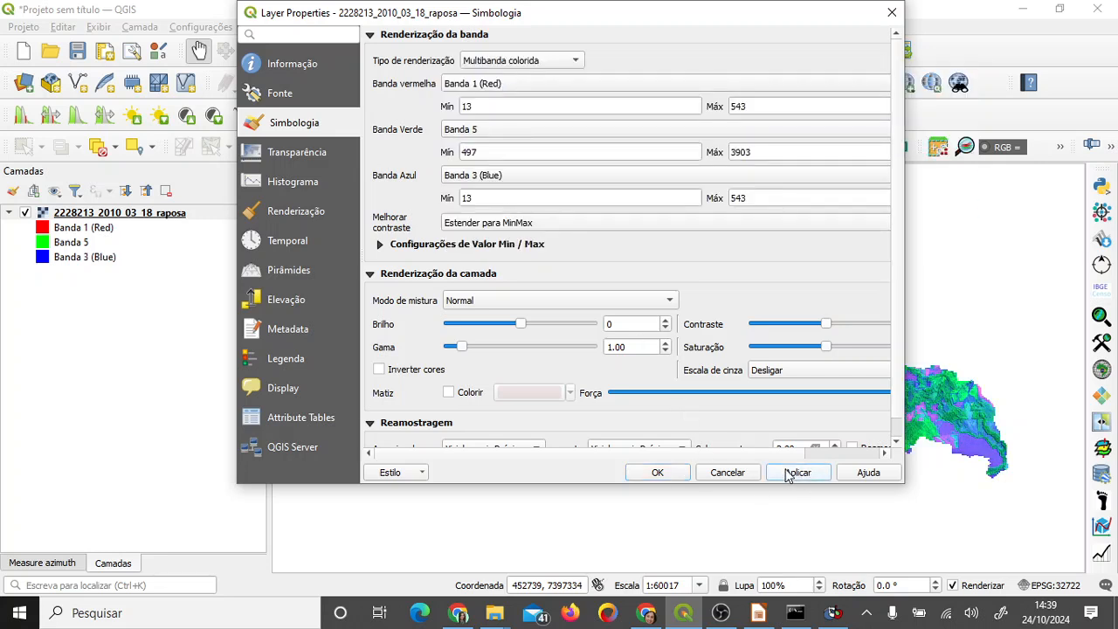
left_click(489, 84)
left_click(494, 120)
left_click(500, 176)
left_click(510, 142)
left_click(657, 472)
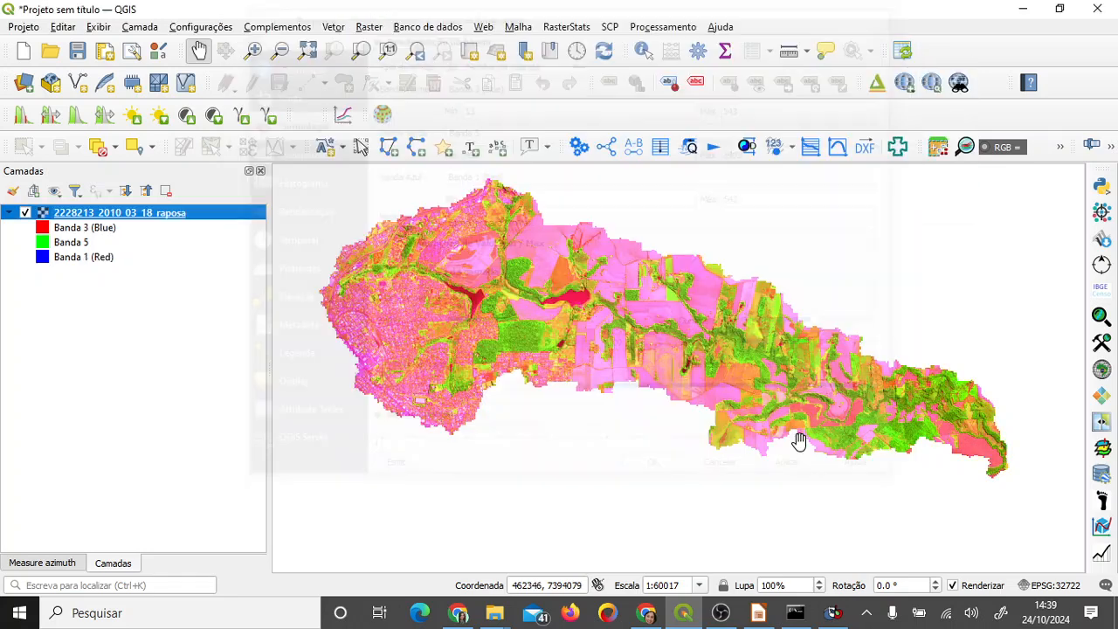
- Recheck the raster's red band without changes, then remove the raposa raster layer
double_click(169, 217)
left_click(489, 84)
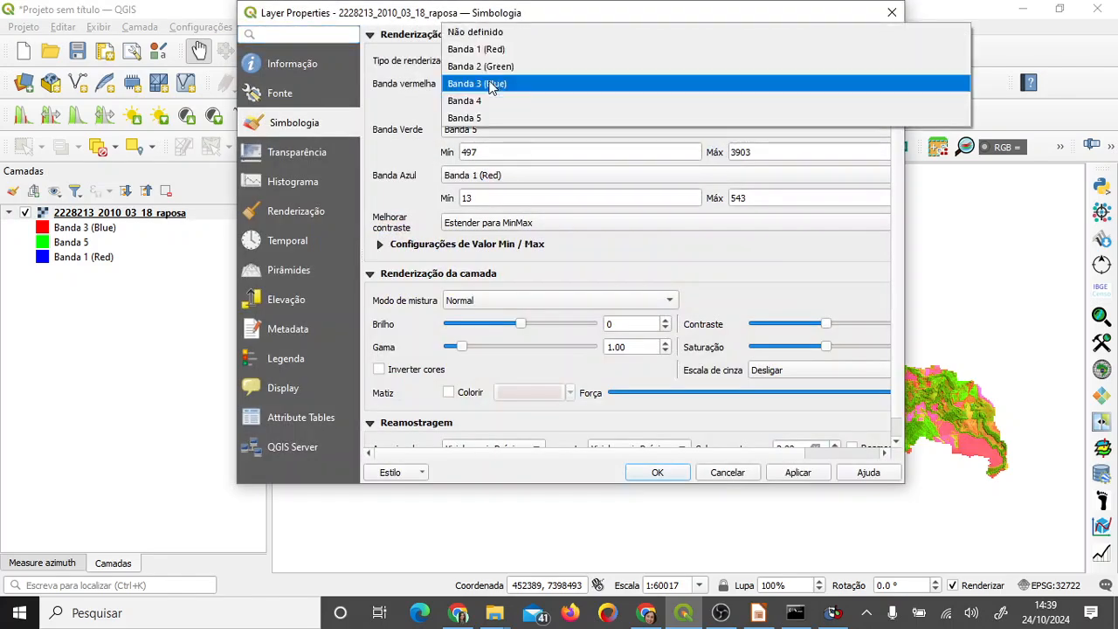
left_click(492, 84)
left_click(726, 473)
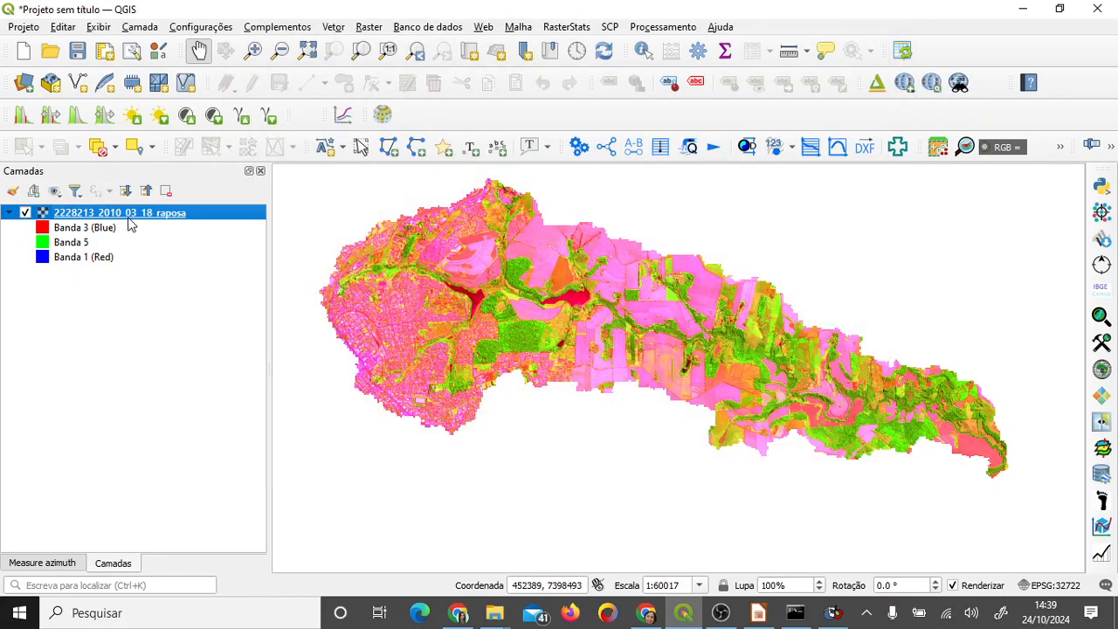
left_click(166, 190)
- Remove the old raster, then drag the 2228213_2010_03_18_raposa .tif back into QGIS from File Explorer
left_click(558, 323)
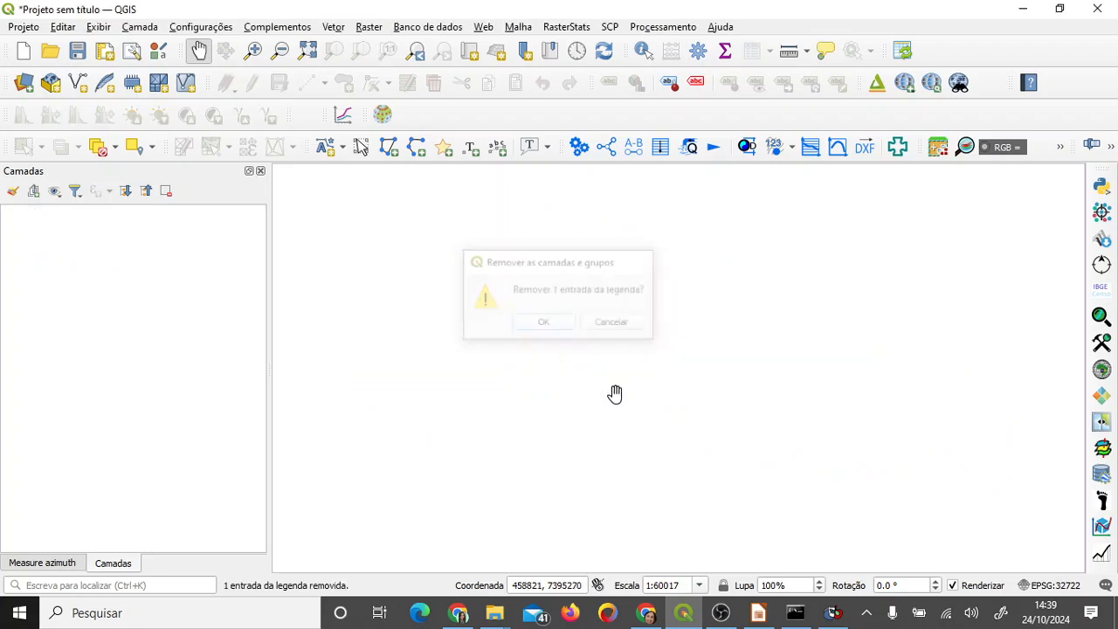
left_click(497, 615)
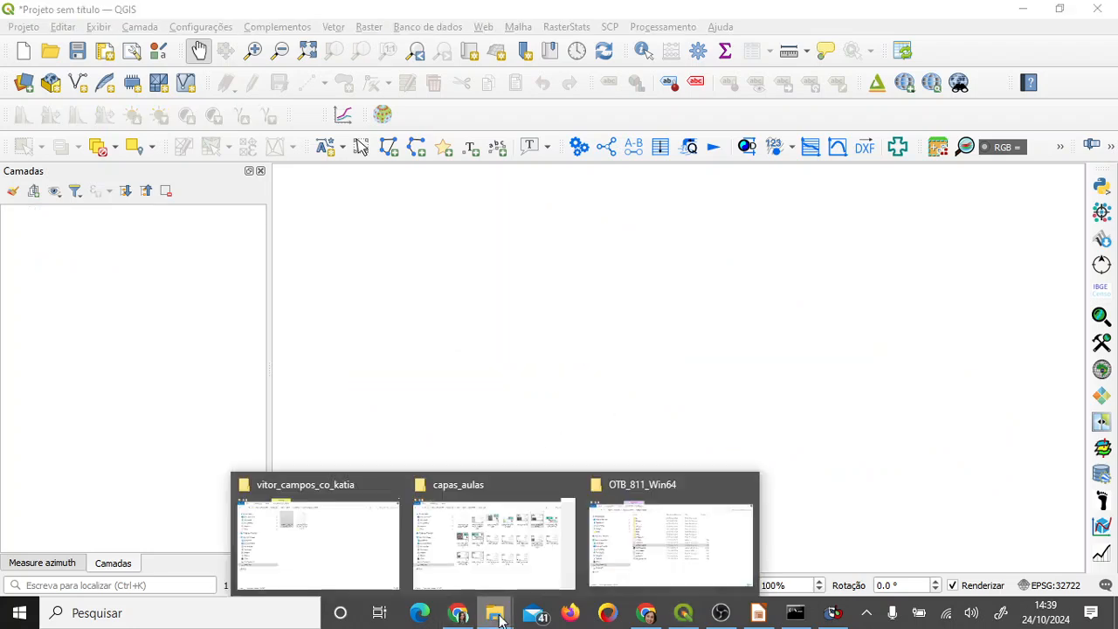
left_click(318, 541)
left_click_drag(629, 242, 106, 305)
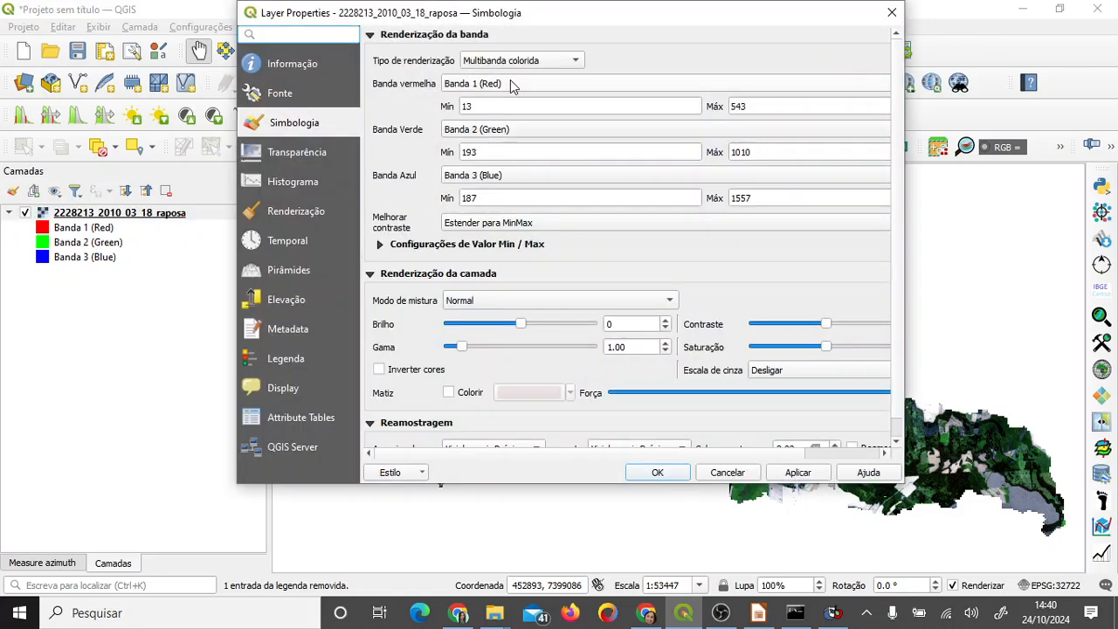
- Display the raster with Banda 3 as red, Banda 5 as green and Banda 1 as blue
left_click(512, 85)
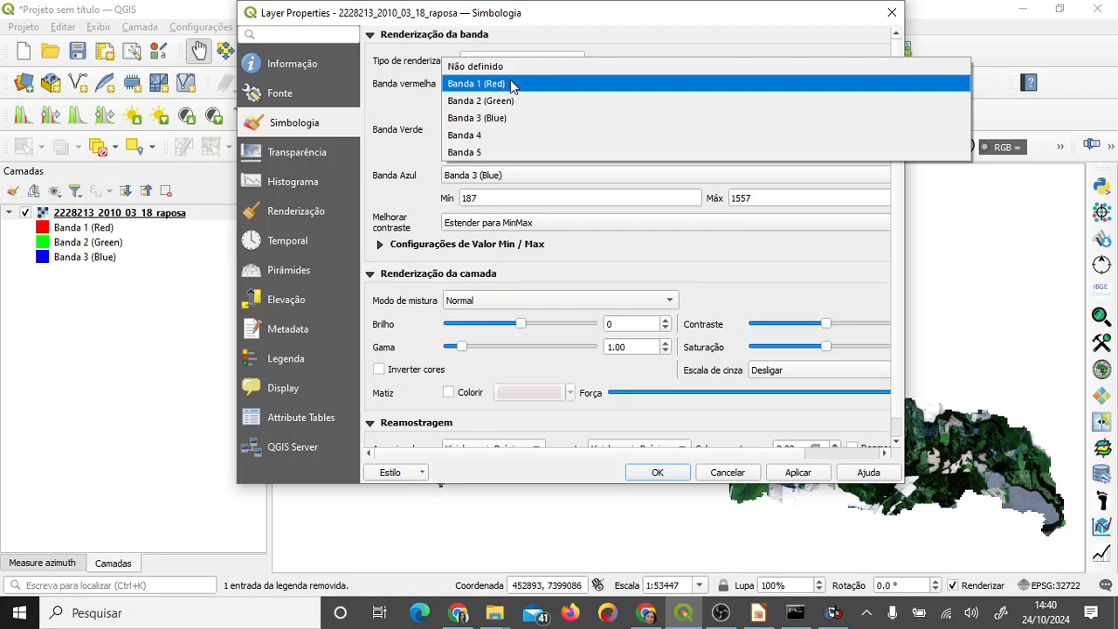
left_click(511, 120)
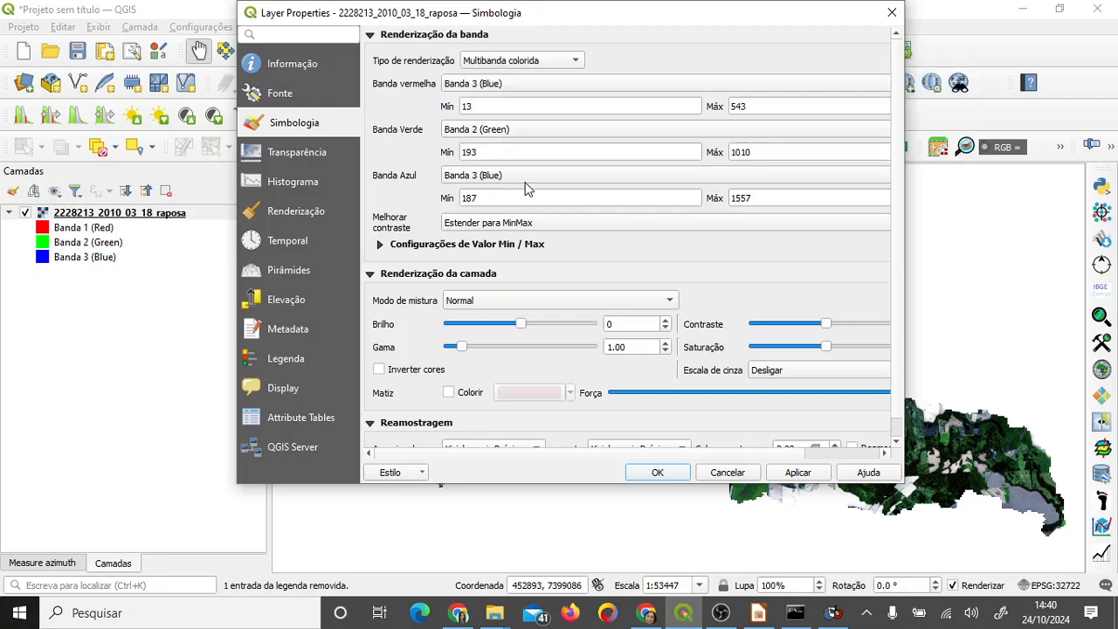
left_click(528, 176)
left_click(524, 138)
left_click(518, 131)
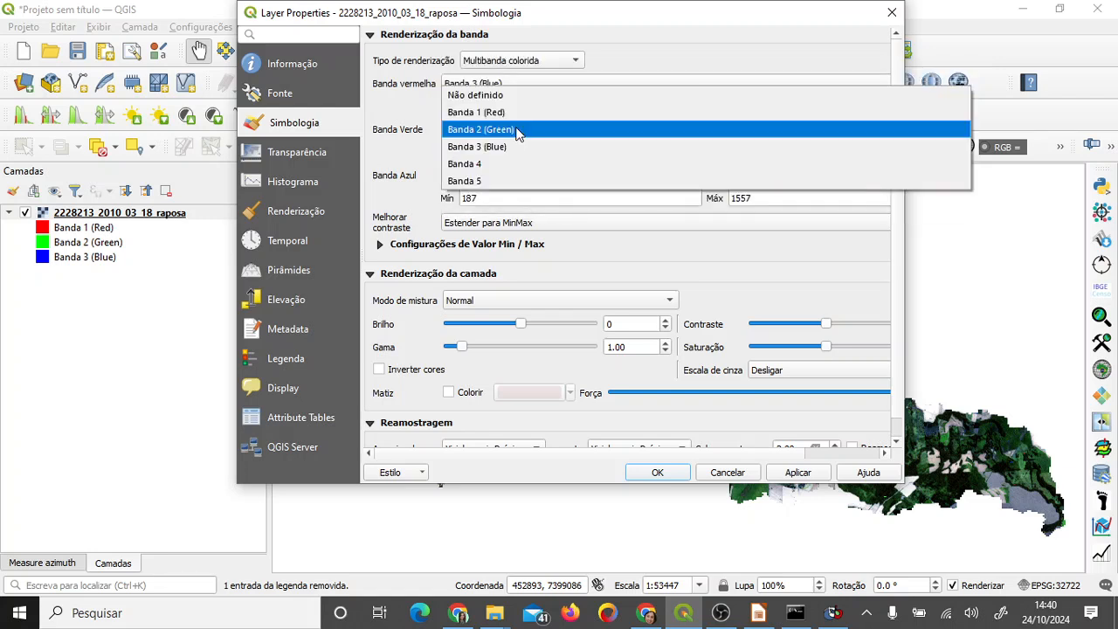
left_click(519, 180)
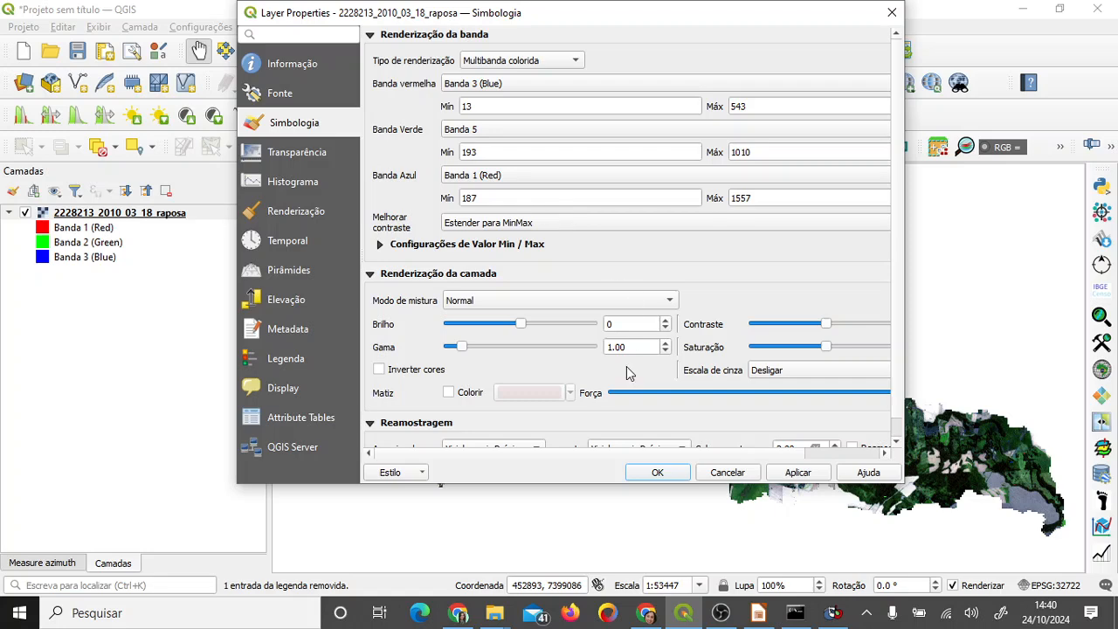
left_click(805, 475)
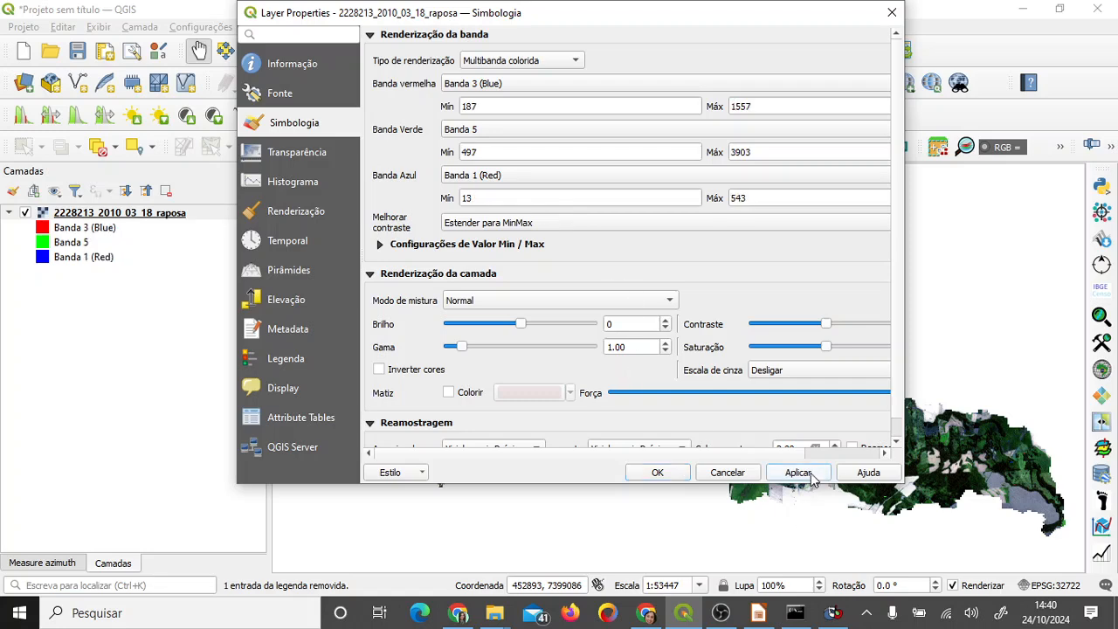
left_click(658, 473)
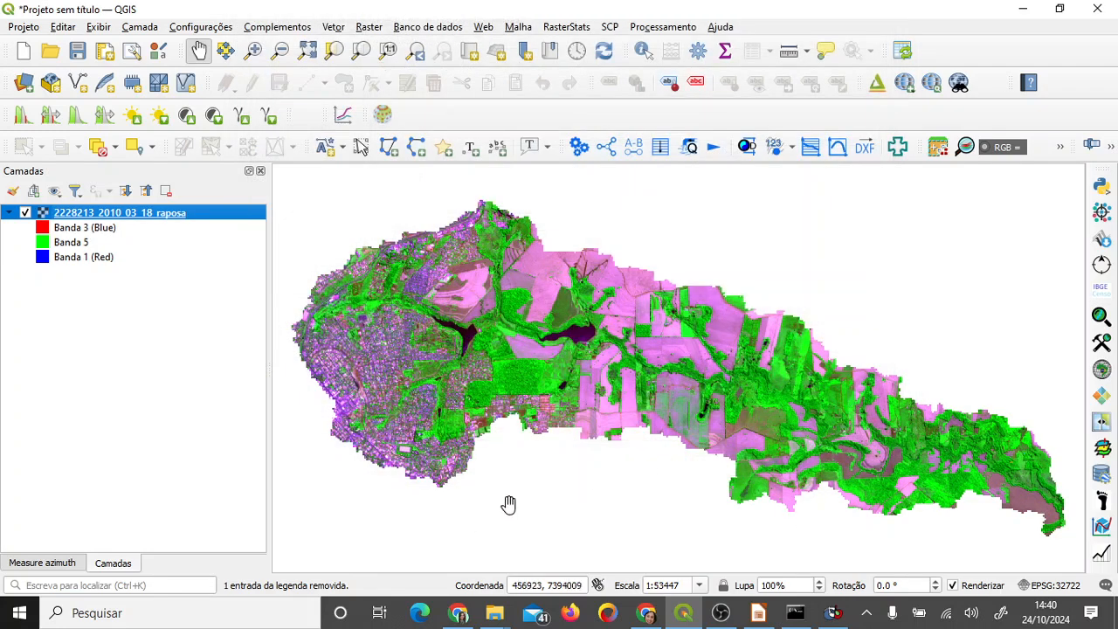
left_click(795, 614)
- Close the LargeScaleMeanShift application and minimise Monteverdi to get back to QGIS
left_click(795, 614)
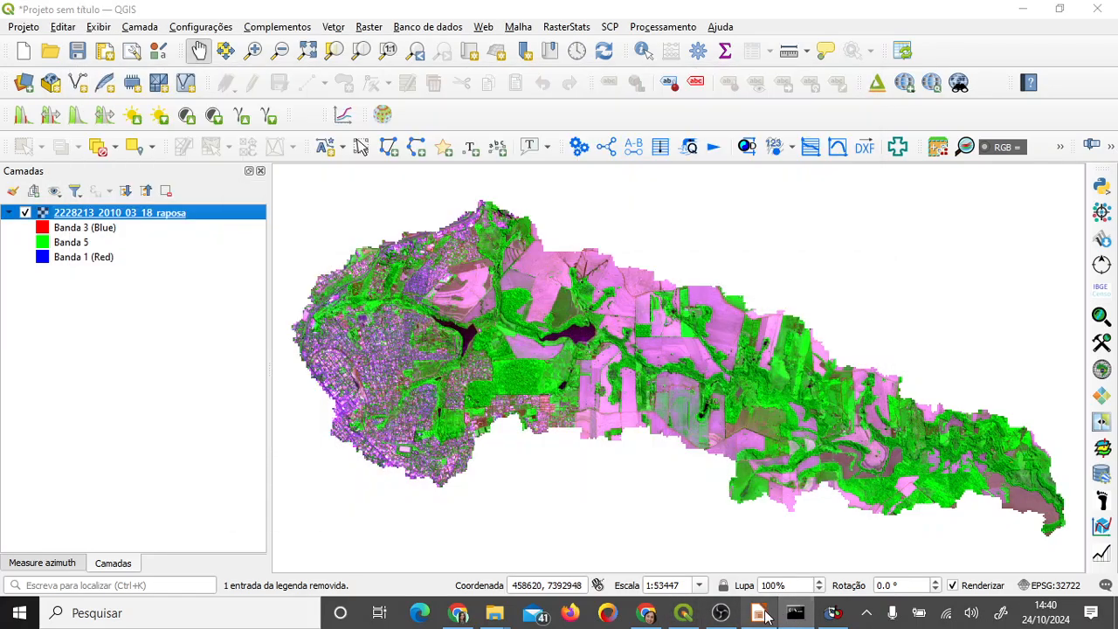
left_click(834, 613)
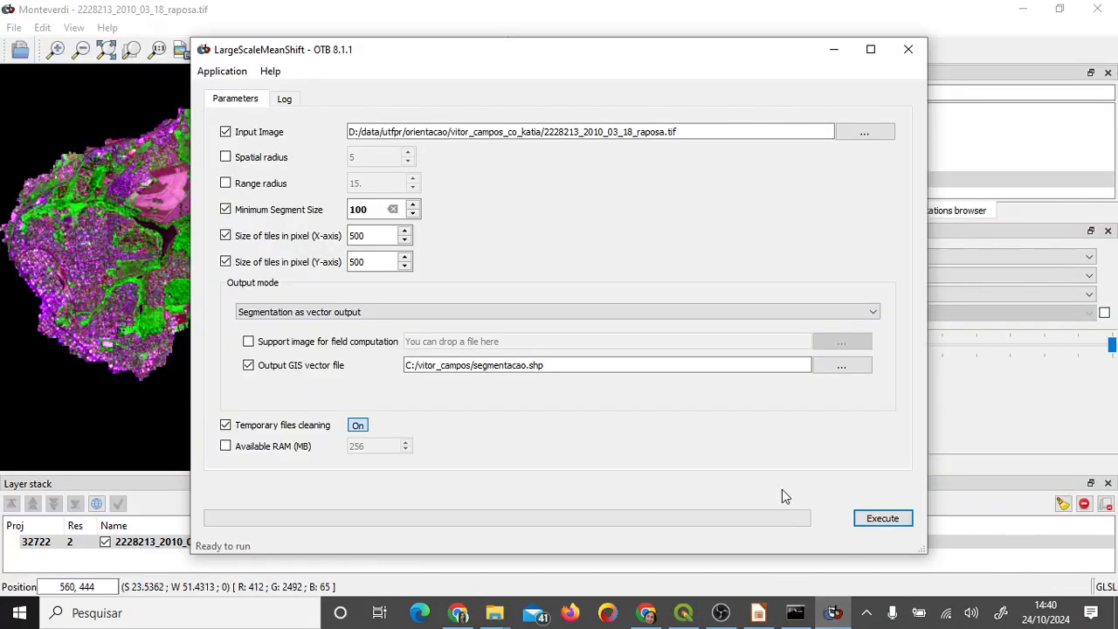
left_click(908, 50)
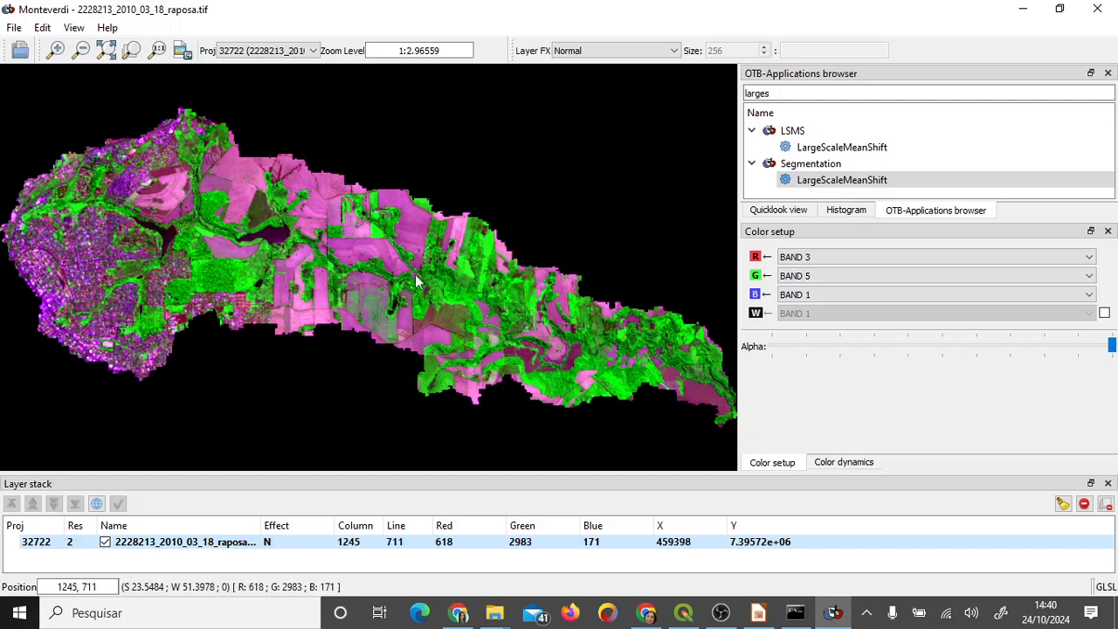
left_click(1022, 9)
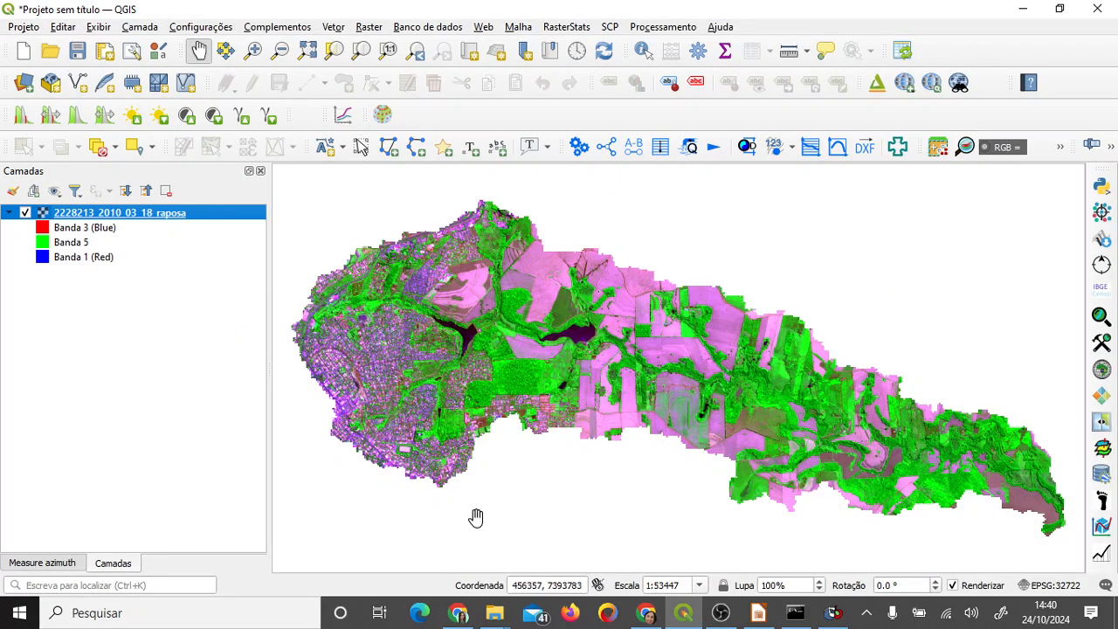
mouse_move(495, 616)
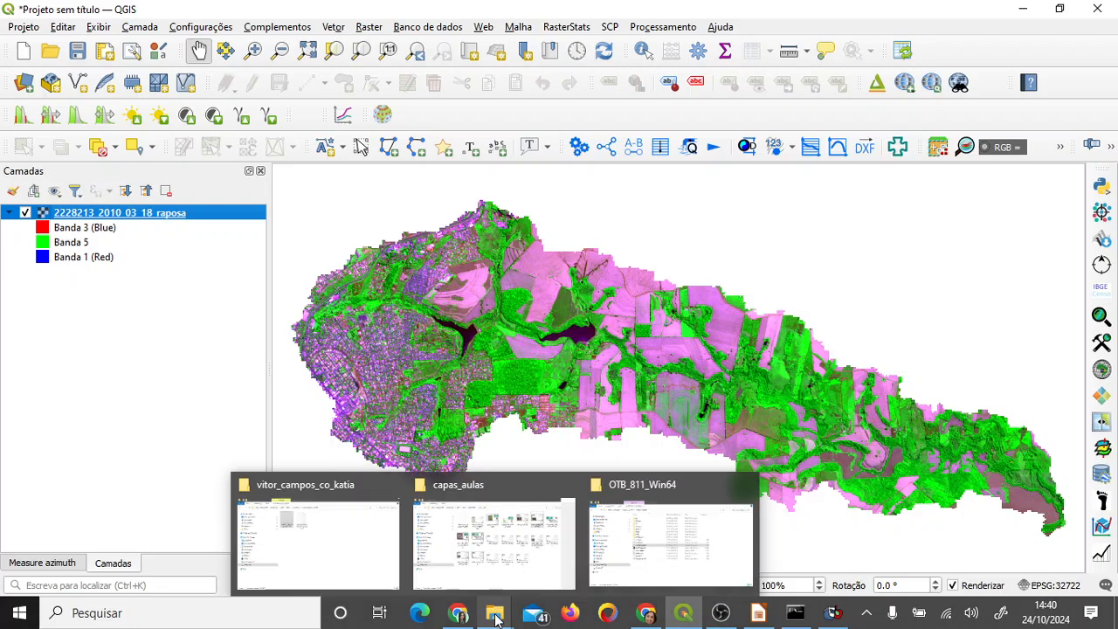
- Browse to C:\vitor_campos and drag segmentacao.shp into the QGIS Layers panel
left_click(388, 520)
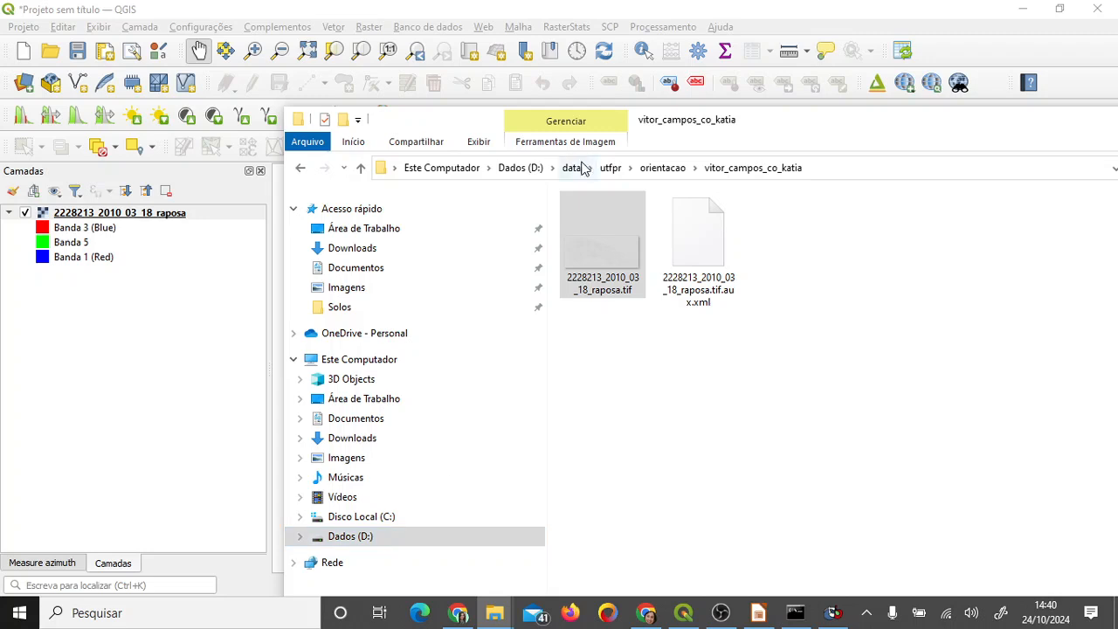
left_click(376, 516)
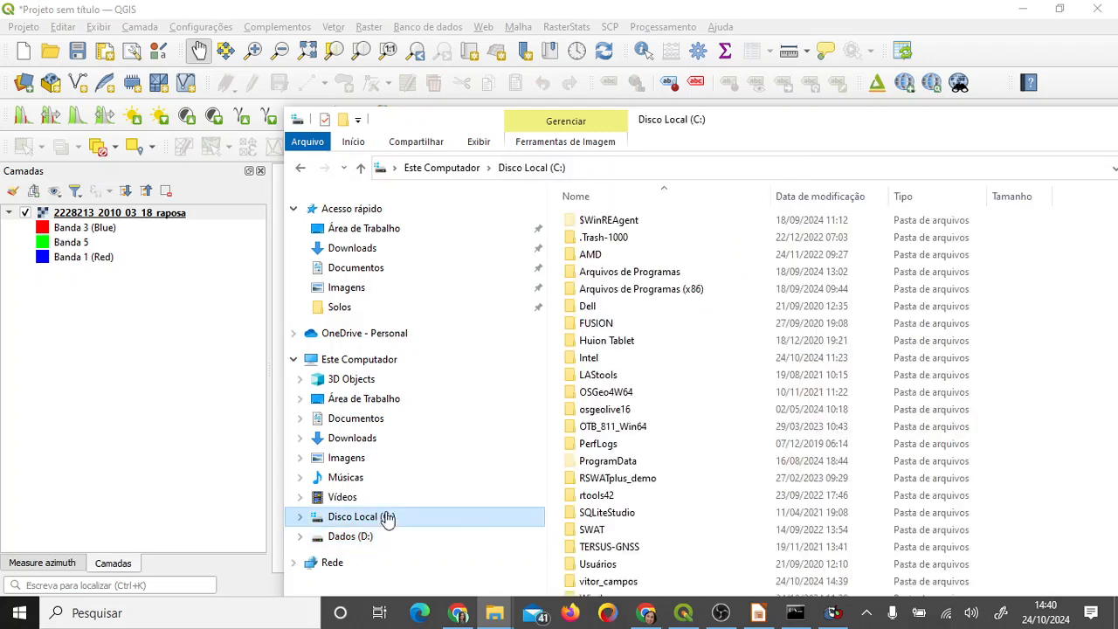
double_click(634, 582)
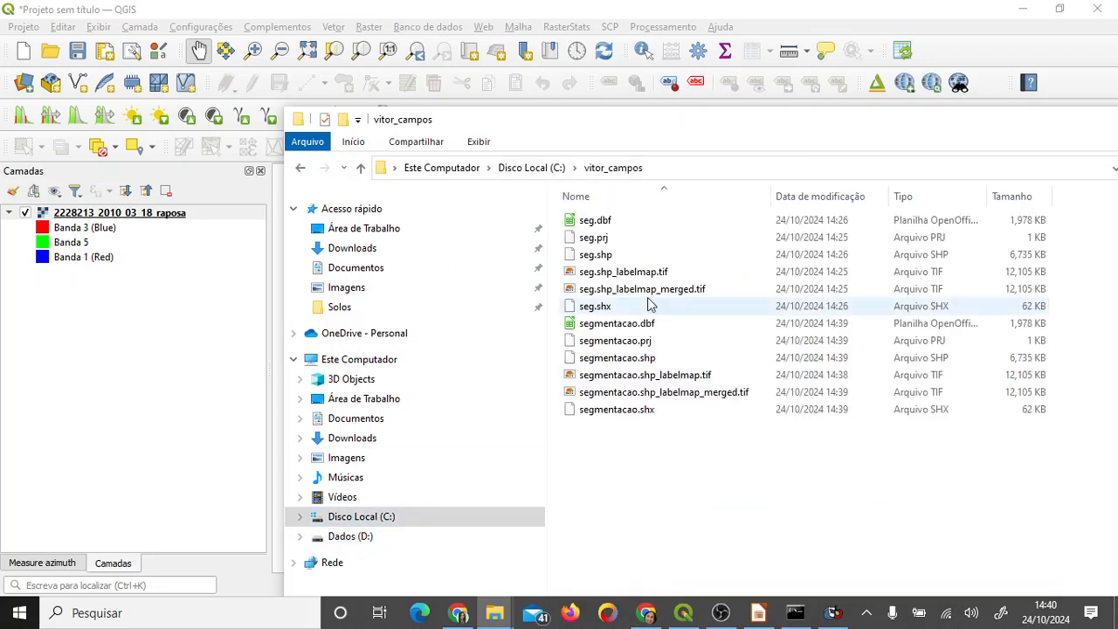
left_click(625, 362)
left_click_drag(625, 362, 135, 333)
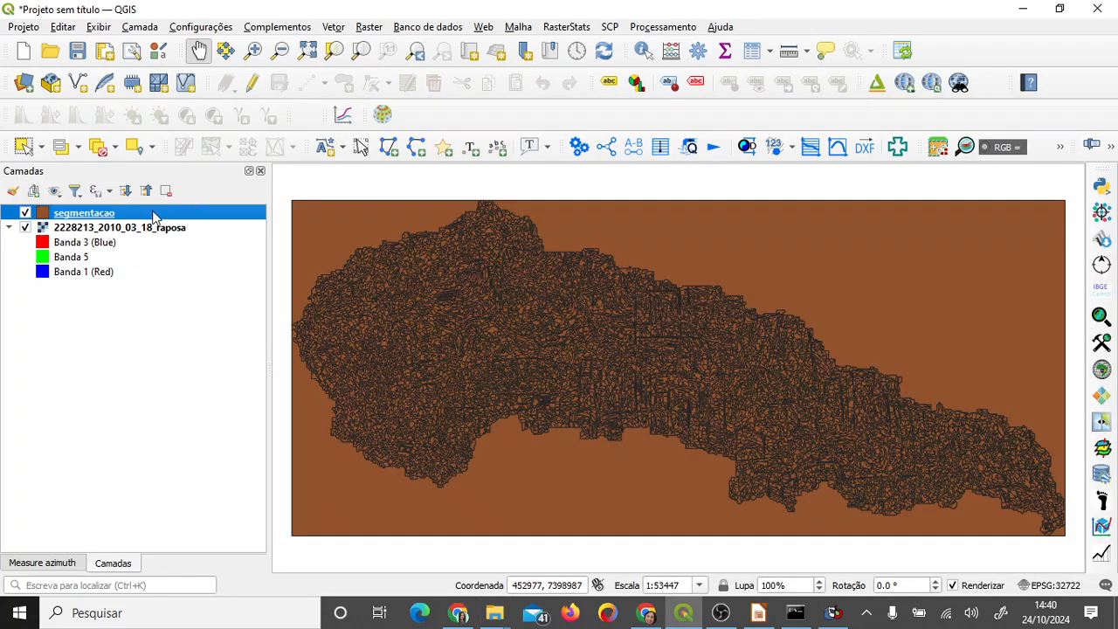
- Show the segmentacao feature count and set its fill style to no fill, leaving only outlines
right_click(153, 217)
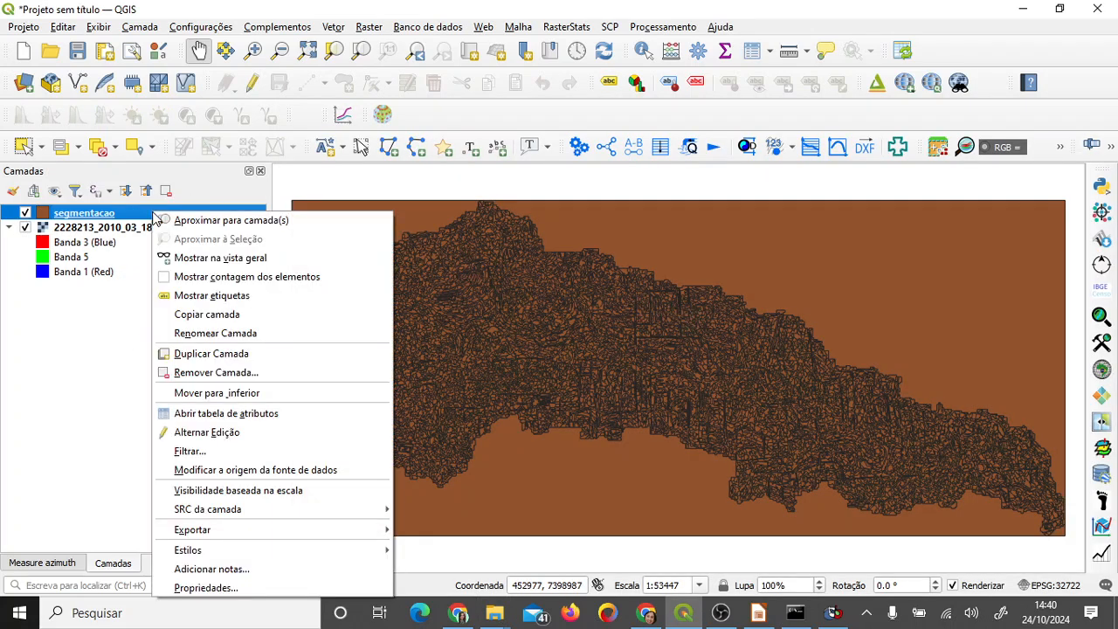
left_click(234, 277)
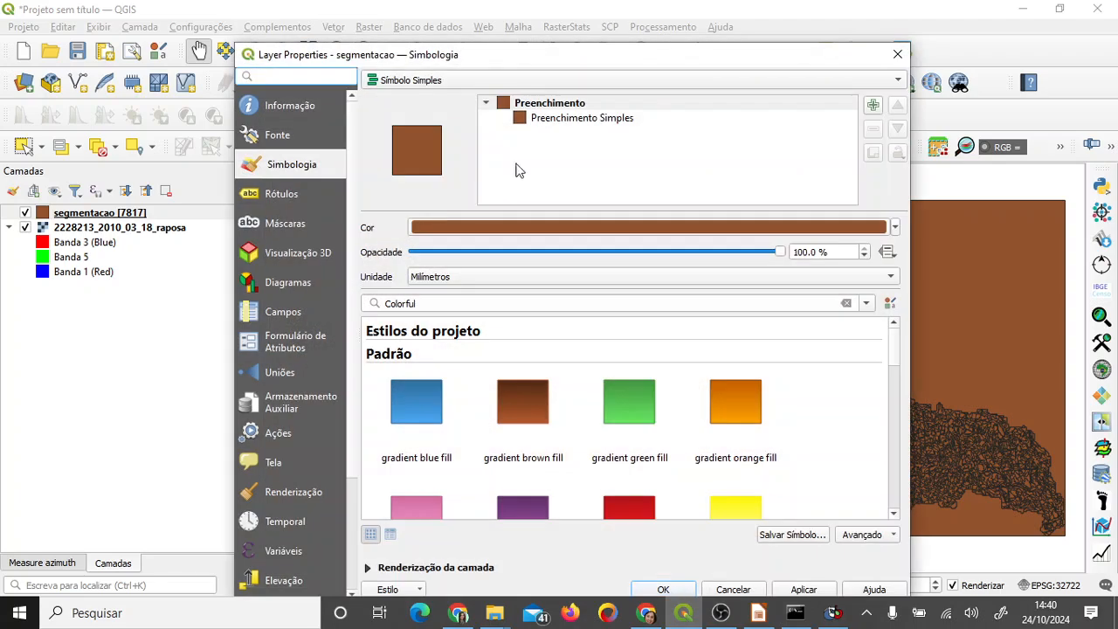
left_click(560, 119)
left_click(651, 283)
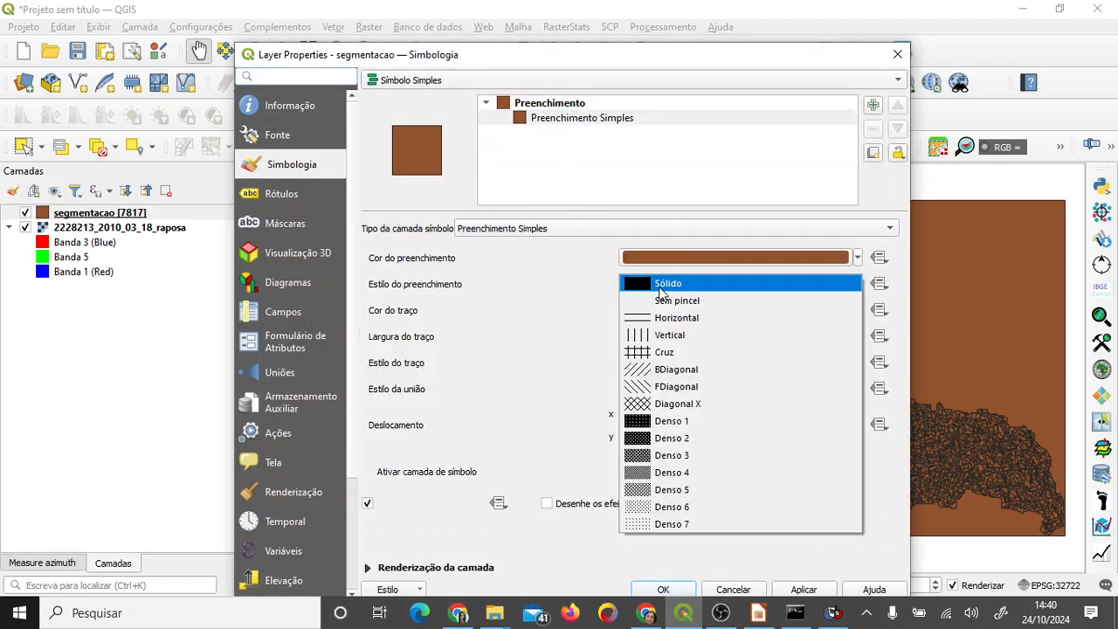
left_click(663, 297)
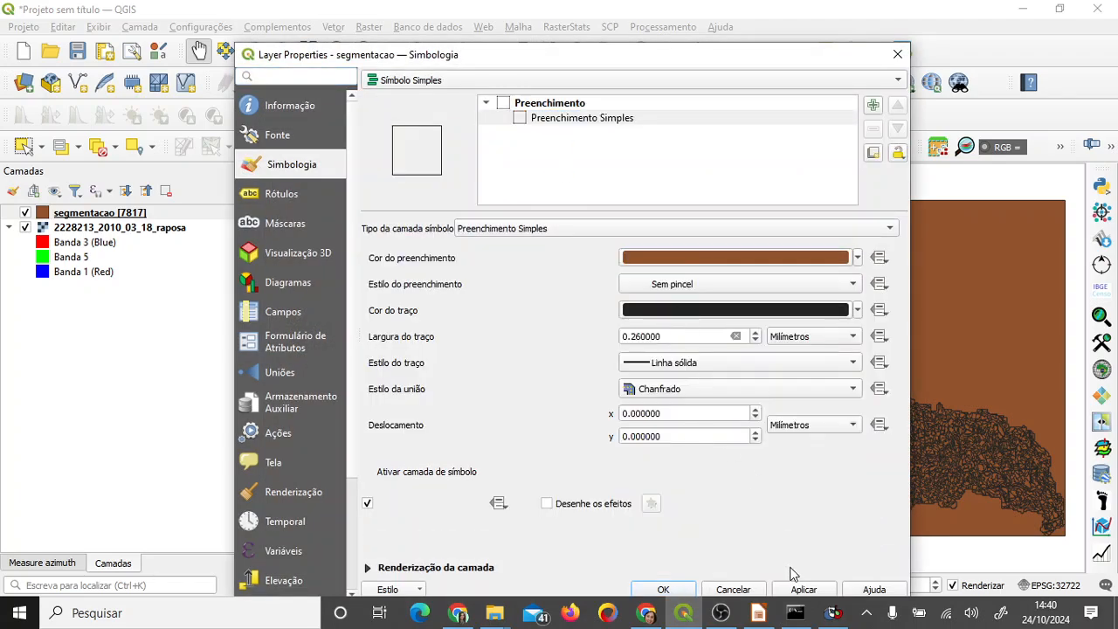
left_click(803, 589)
left_click(664, 589)
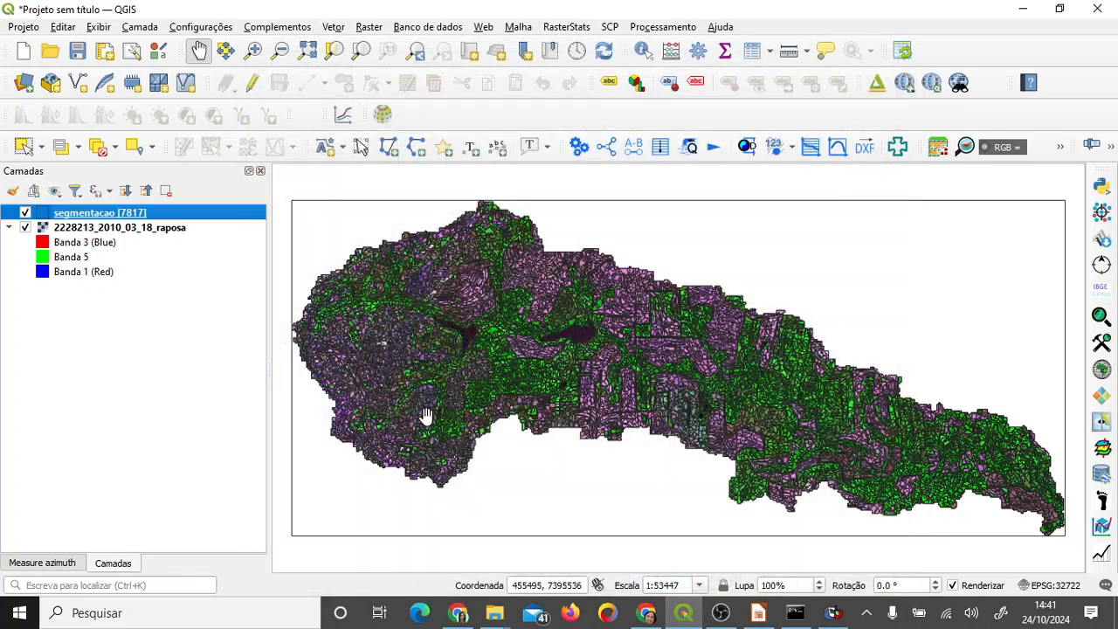
- Enlarge the map area and zoom in on the northern fields of the segmentation
left_click_drag(268, 352, 192, 346)
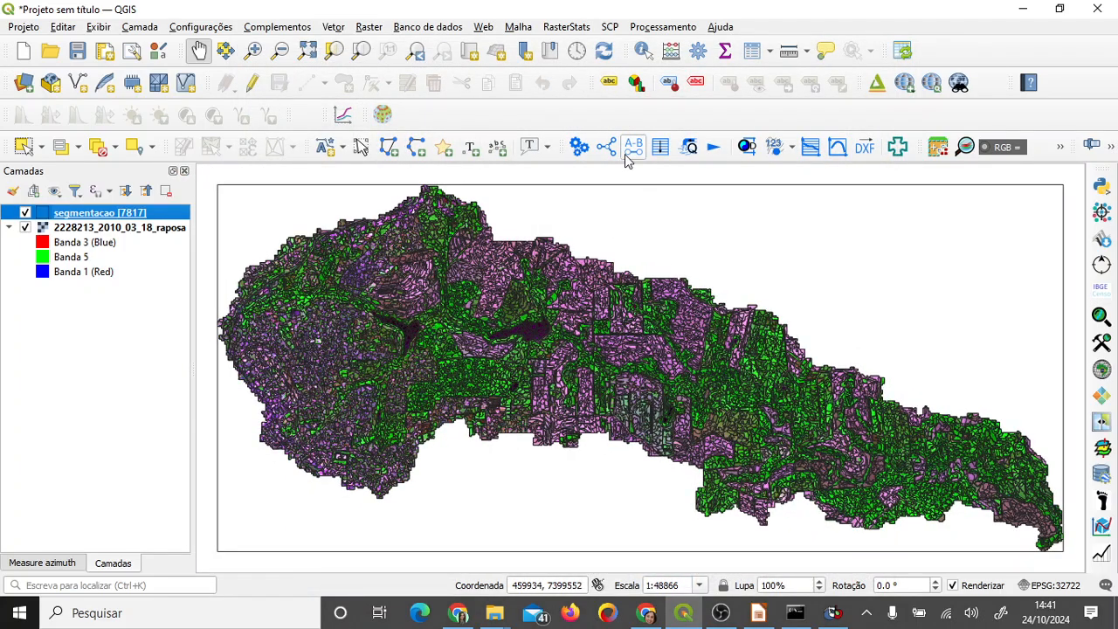
left_click_drag(342, 274, 471, 262)
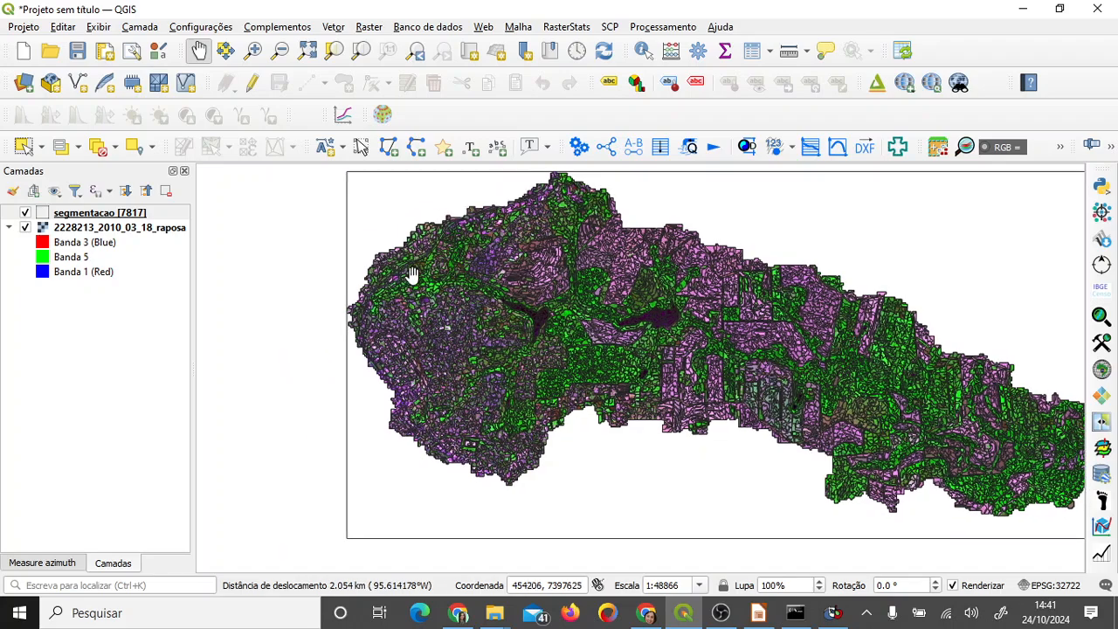
scroll(412, 276, "up", 1)
scroll(396, 307, "up", 1)
scroll(363, 321, "up", 1)
left_click_drag(363, 321, 486, 205)
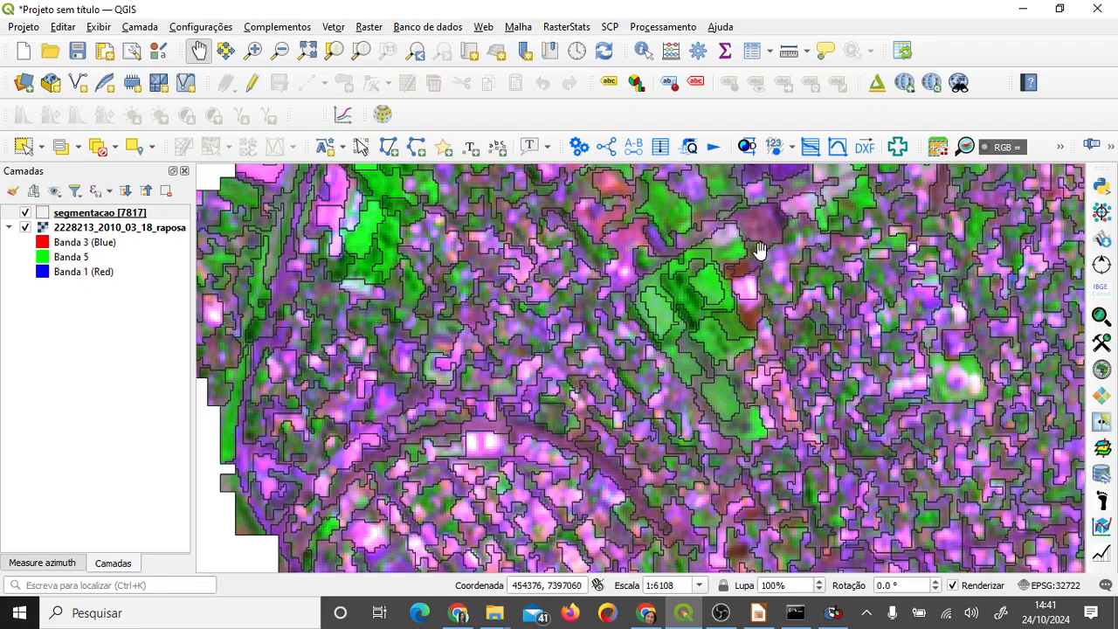
left_click_drag(990, 387, 903, 365)
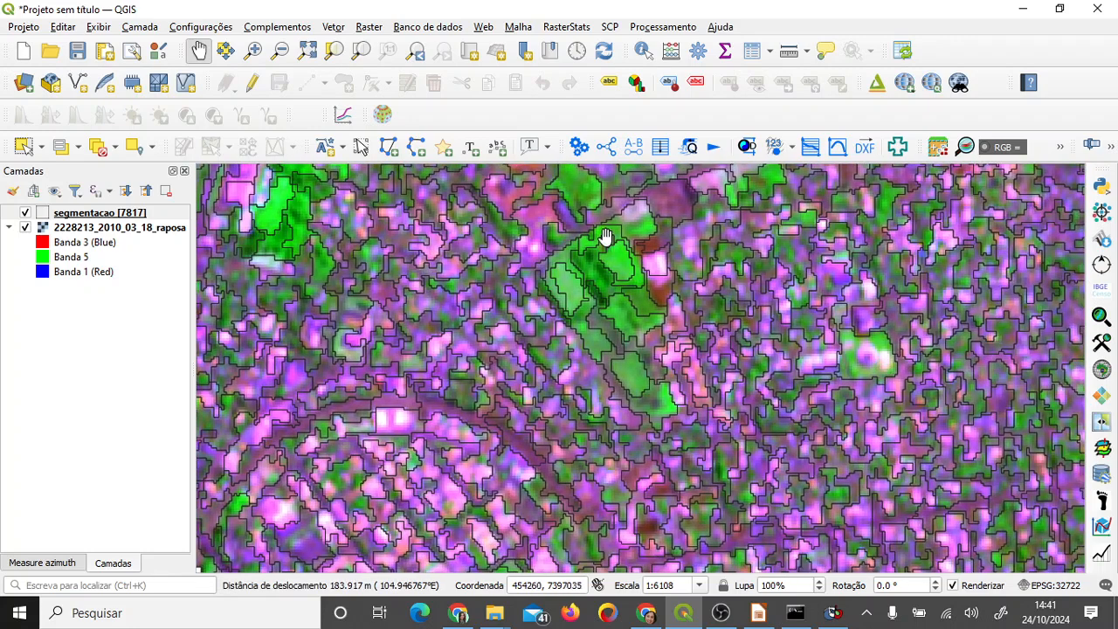
- Select one segmentation polygon to inspect it, then clear the selection
left_click(24, 149)
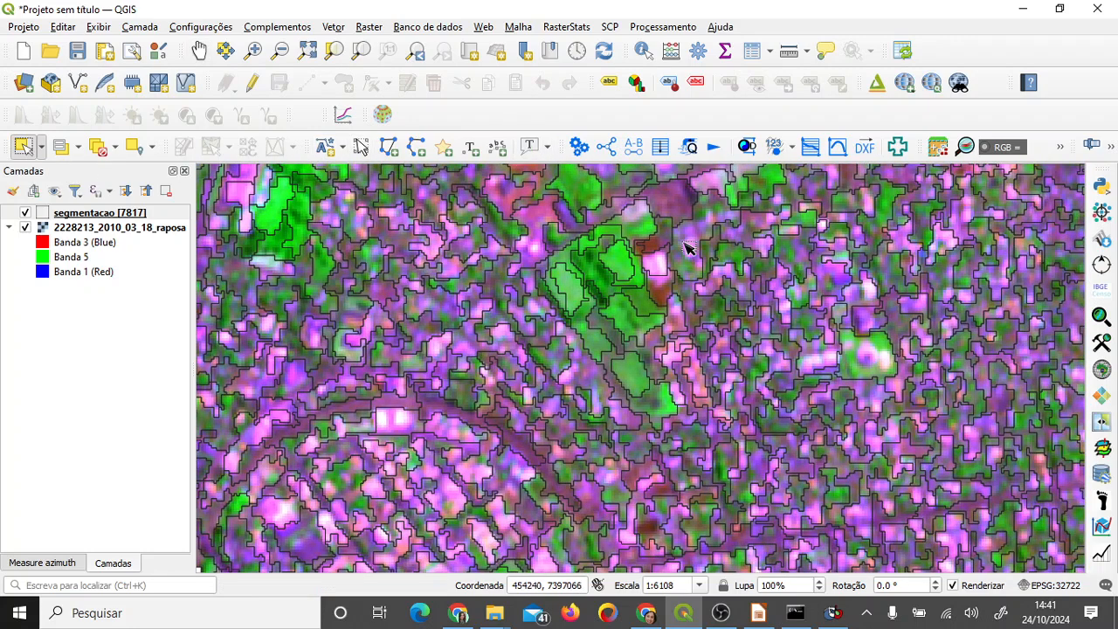
left_click(878, 365)
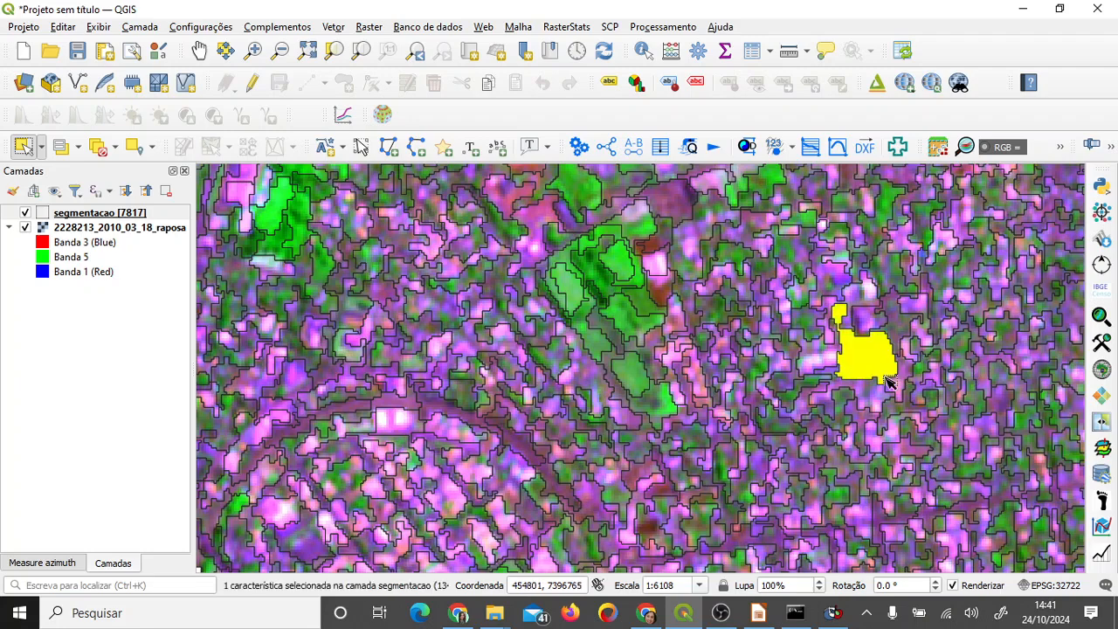
left_click(881, 367, "ctrl")
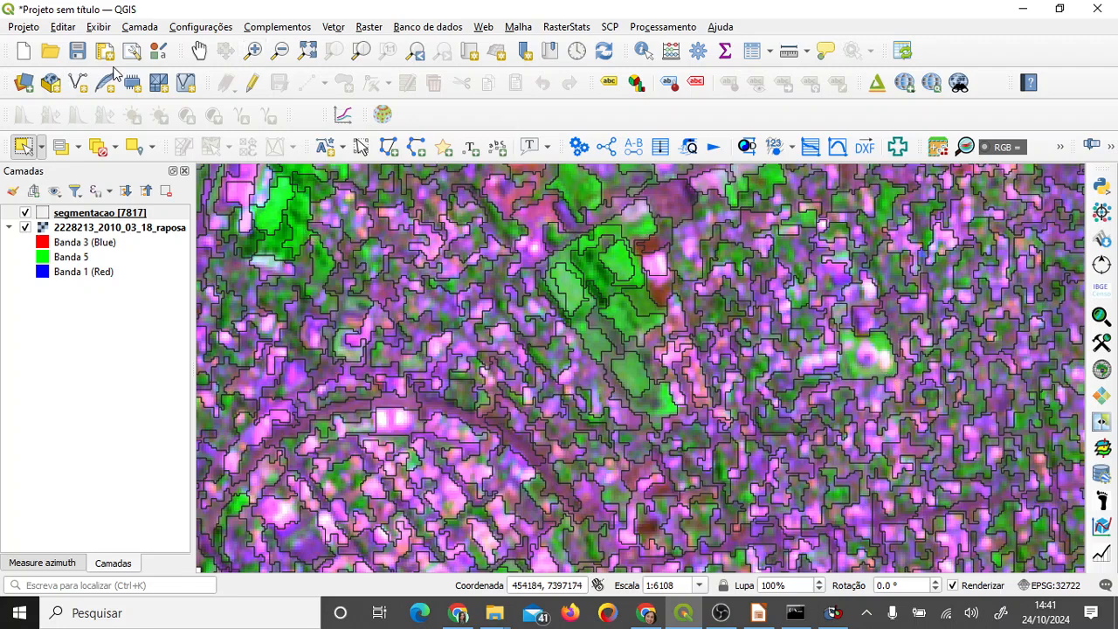
- Pan across the western and southern parts to inspect more segmented terrain
left_click(200, 52)
left_click_drag(687, 201, 837, 406)
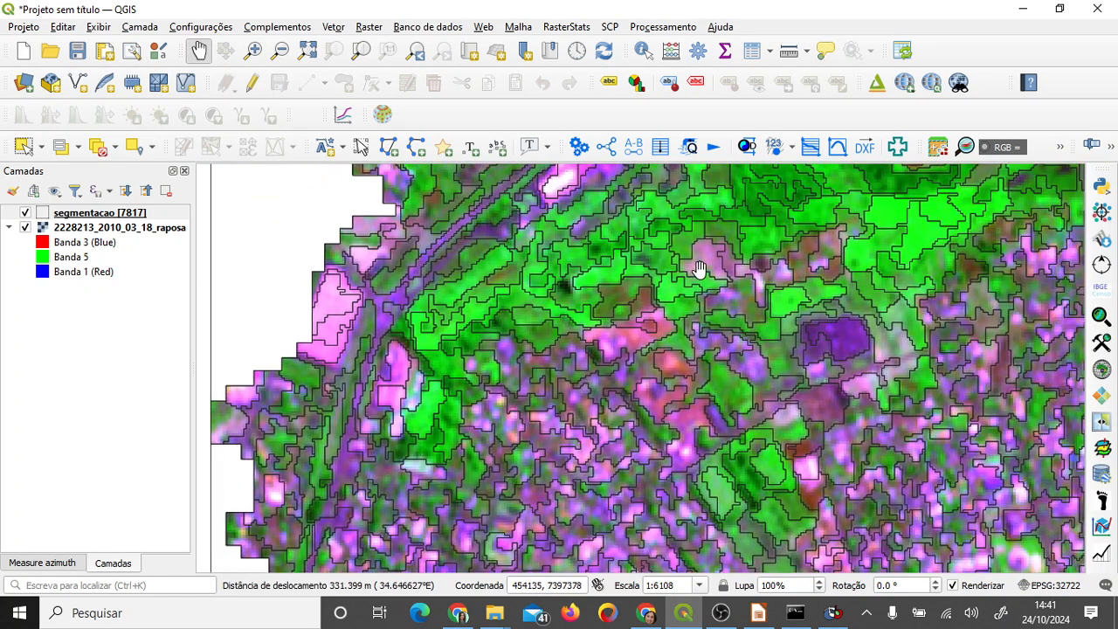
left_click_drag(560, 290, 501, 375)
left_click_drag(565, 253, 490, 334)
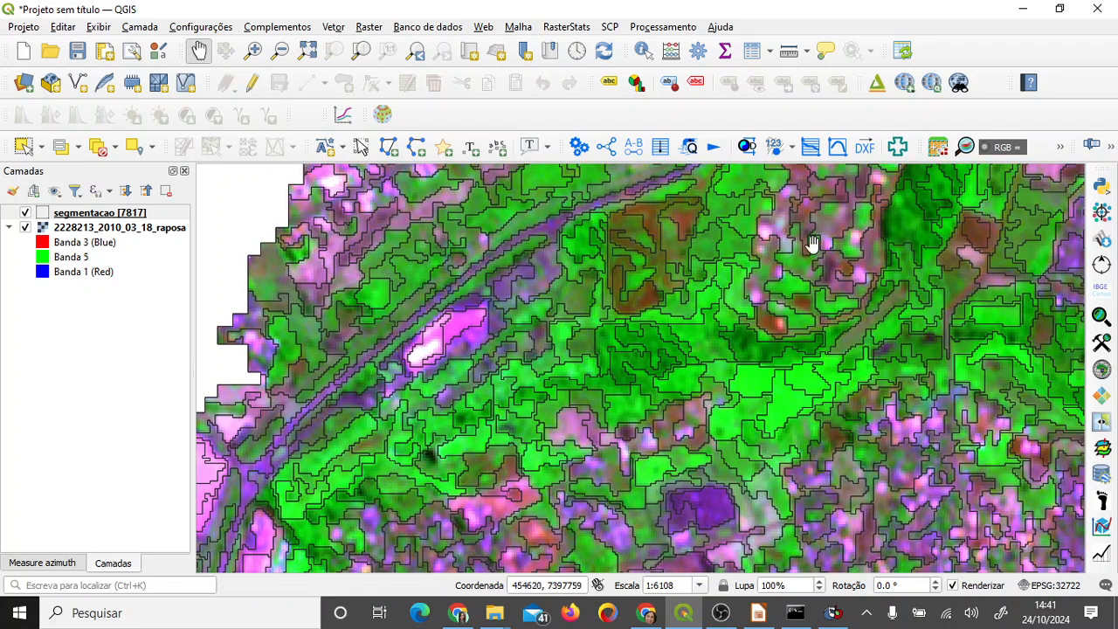
left_click_drag(776, 463, 749, 257)
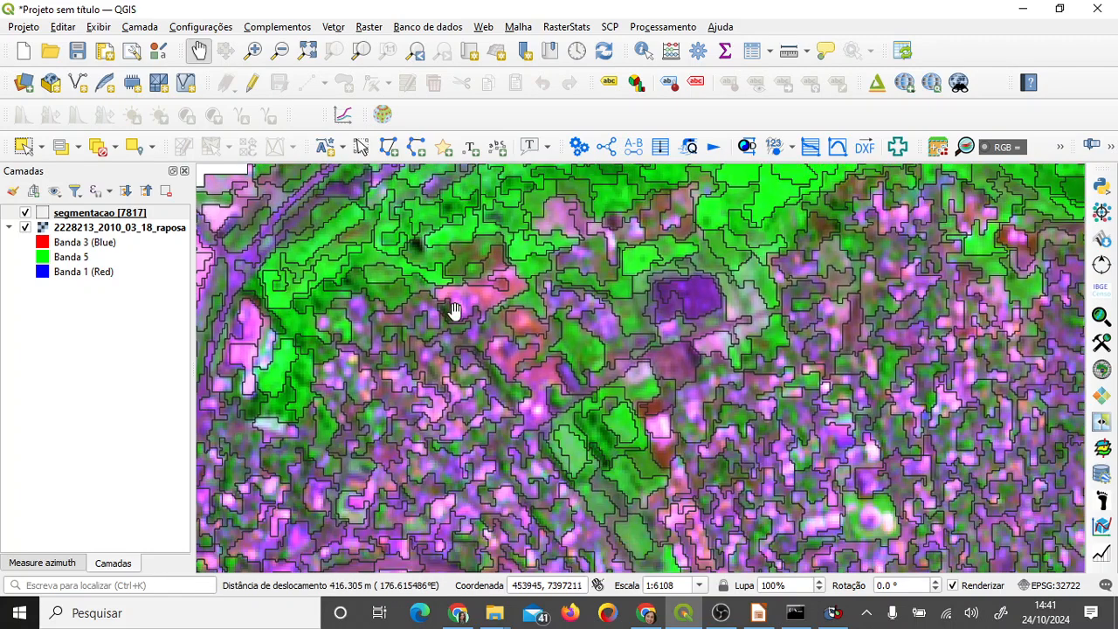
left_click_drag(872, 435, 905, 217)
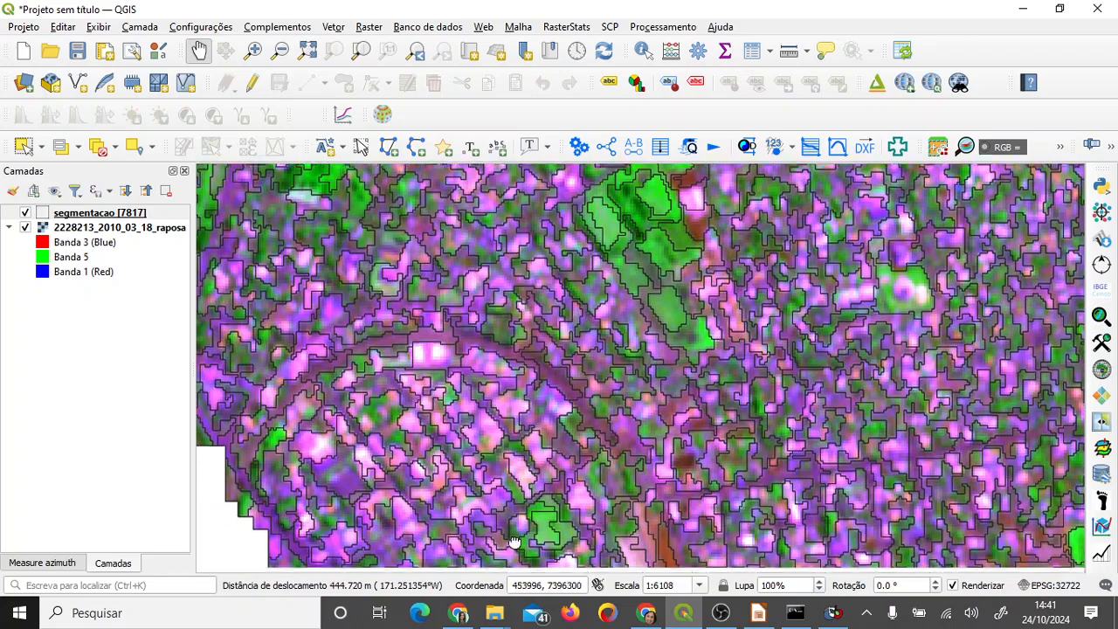
left_click_drag(665, 558, 665, 365)
left_click_drag(788, 477, 684, 281)
left_click_drag(781, 423, 564, 213)
left_click_drag(819, 358, 677, 294)
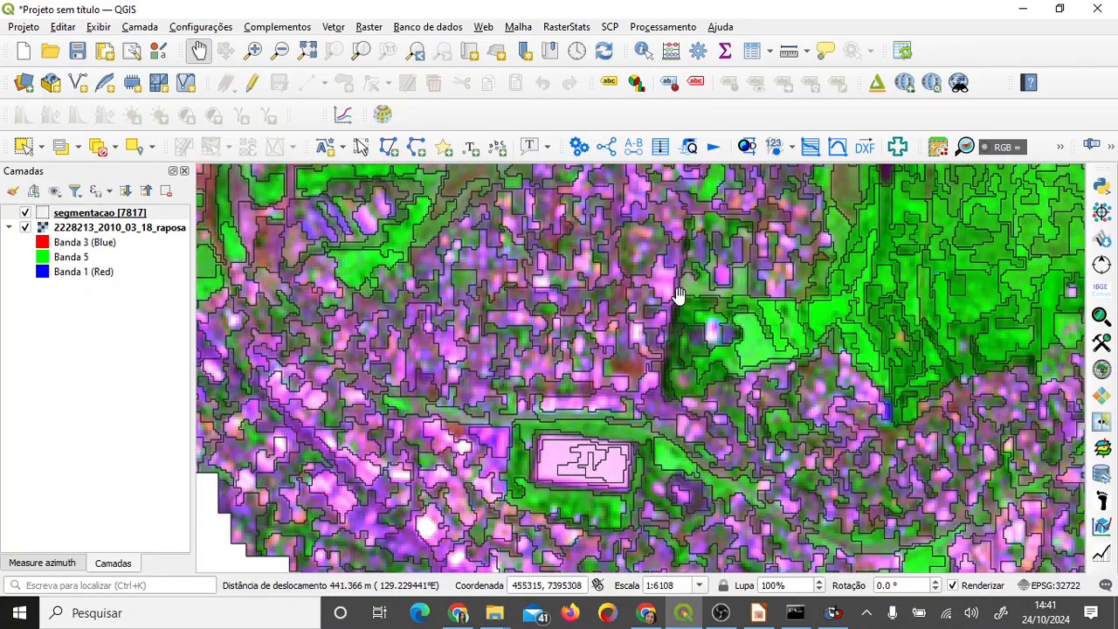
left_click(836, 611)
double_click(836, 183)
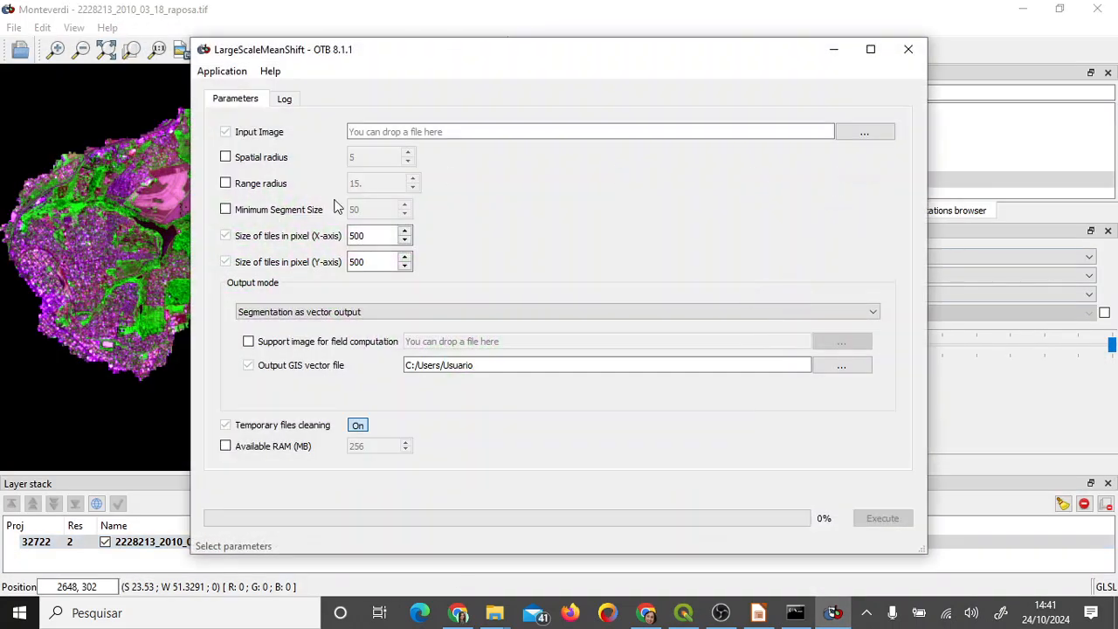
left_click(226, 209)
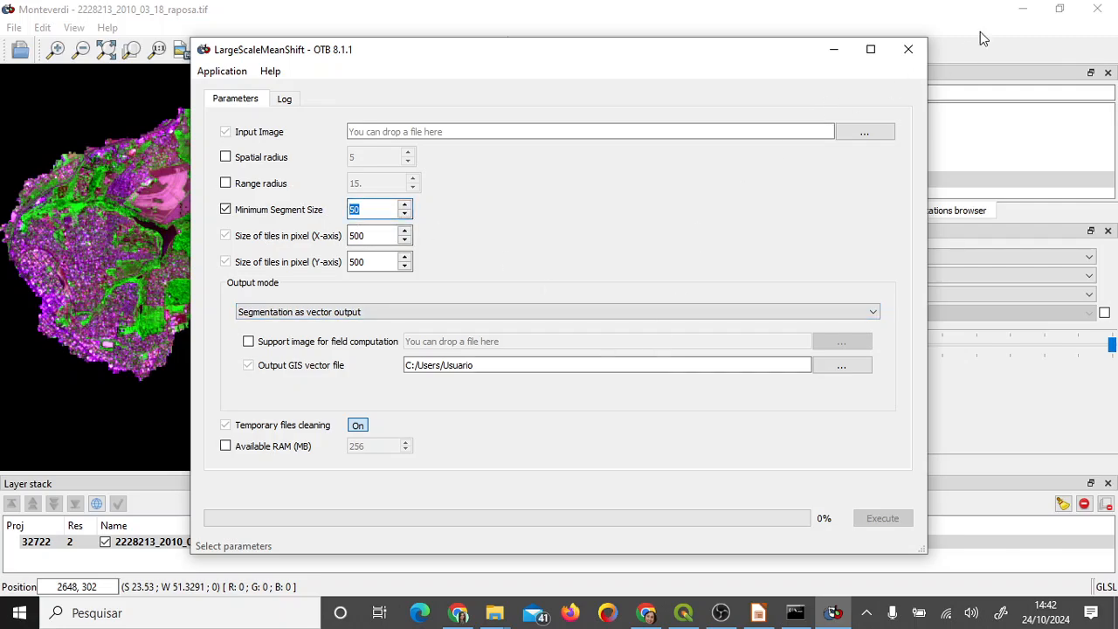
left_click(910, 50)
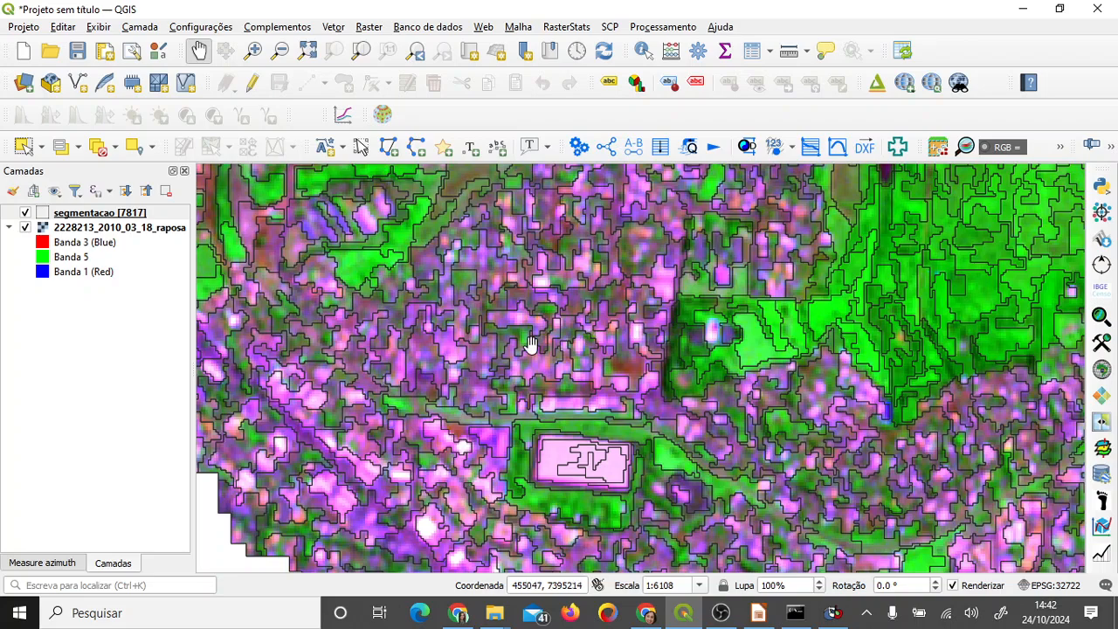
left_click_drag(740, 426, 640, 166)
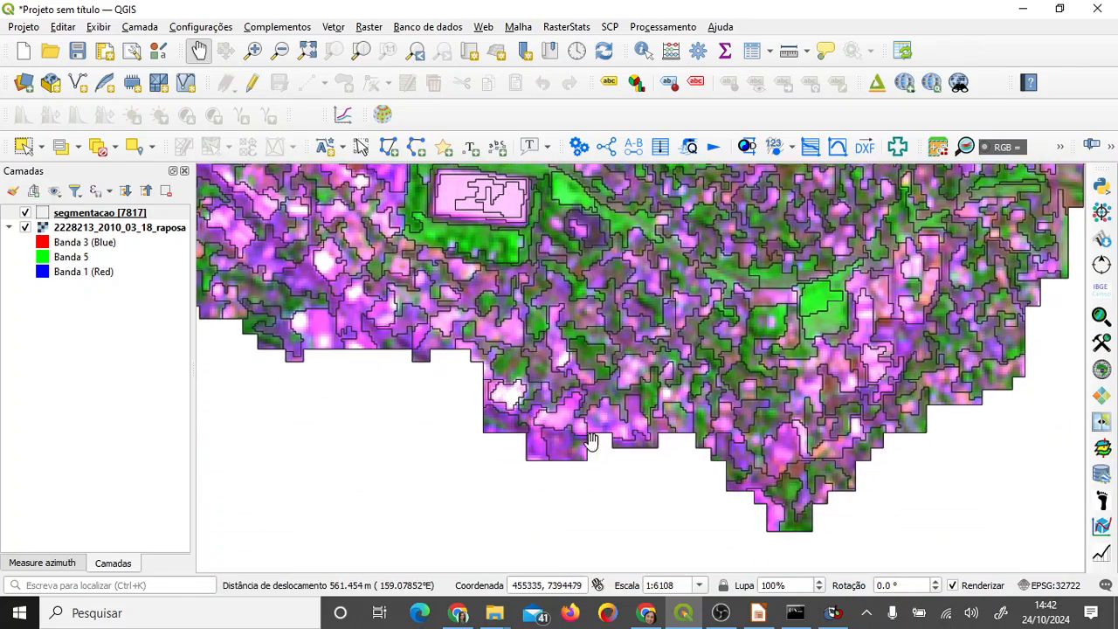
left_click_drag(908, 302, 568, 547)
left_click_drag(582, 227, 607, 429)
left_click_drag(703, 208, 690, 431)
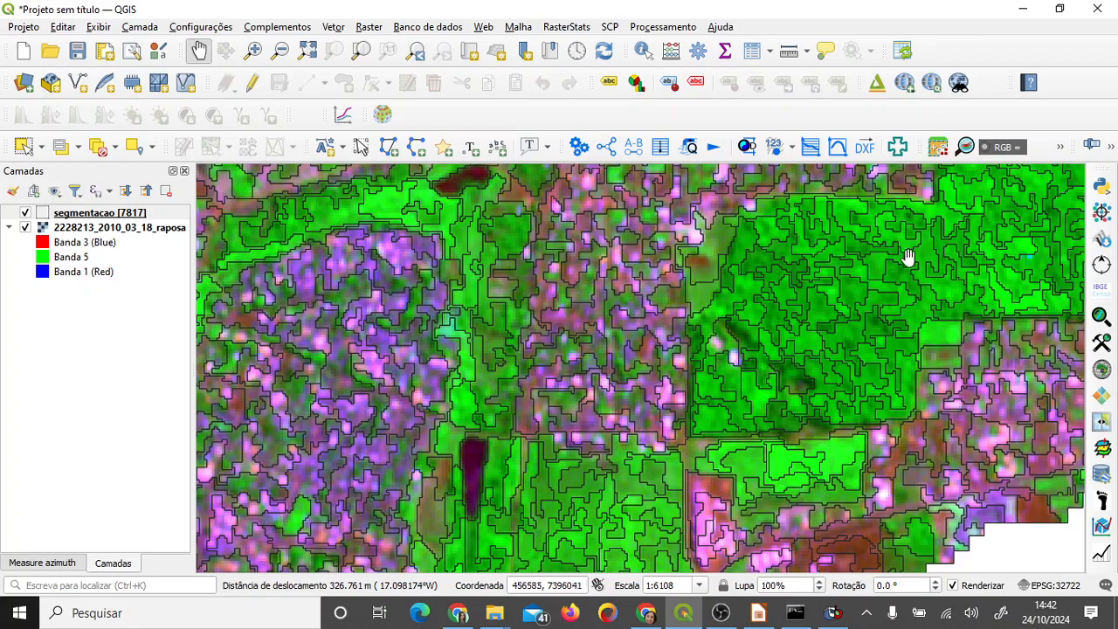
left_click_drag(922, 246, 615, 372)
left_click_drag(806, 299, 734, 480)
left_click_drag(898, 266, 663, 436)
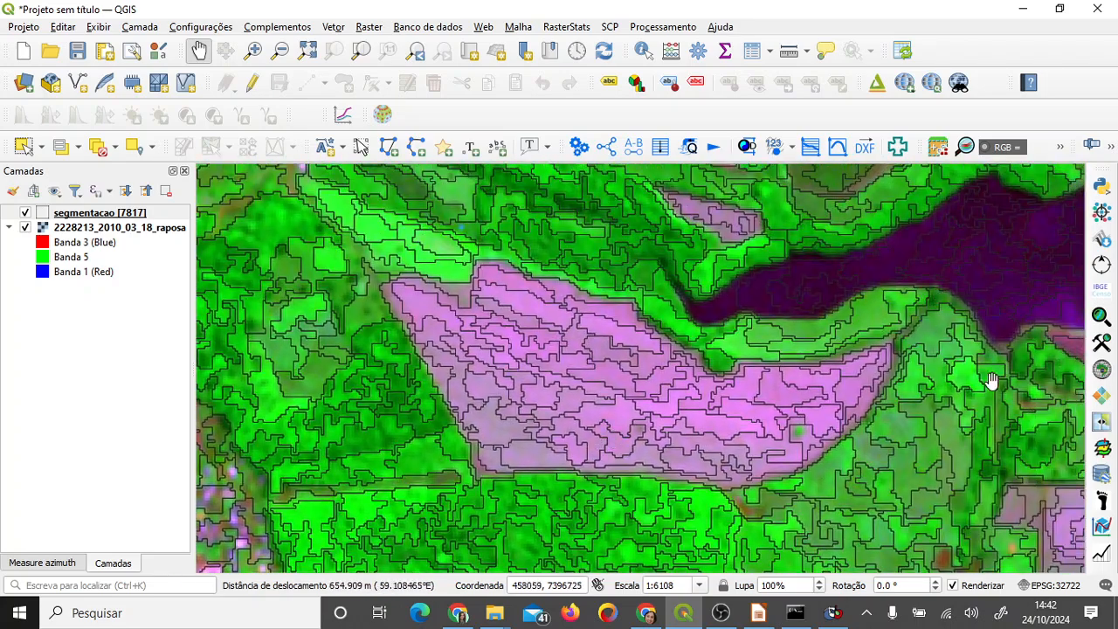
left_click_drag(991, 381, 607, 428)
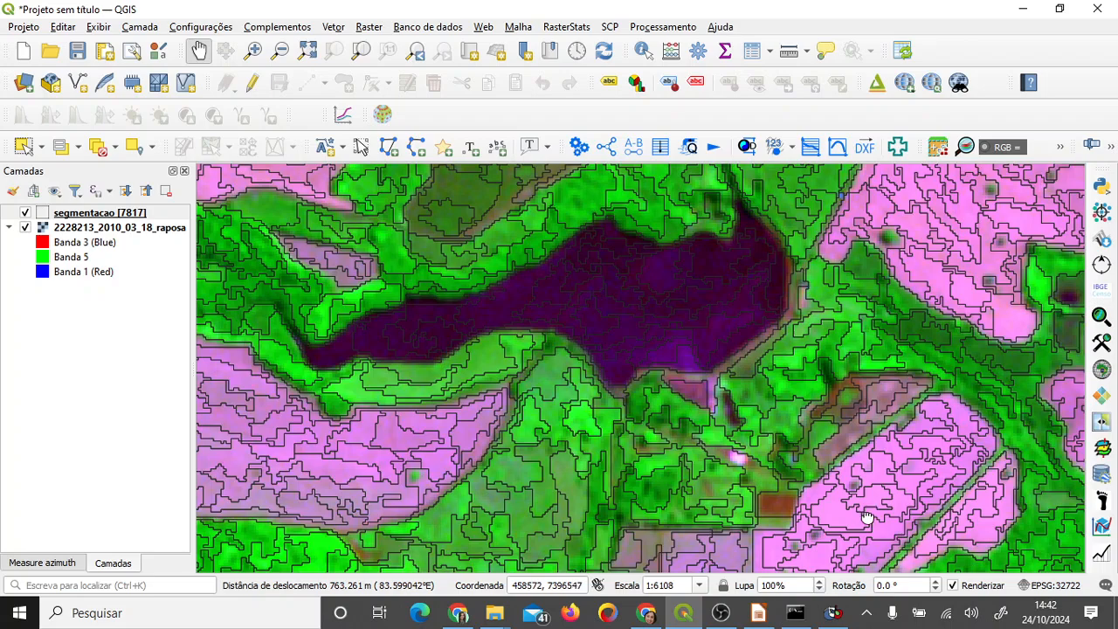
left_click_drag(868, 519, 621, 287)
left_click_drag(1009, 319, 872, 181)
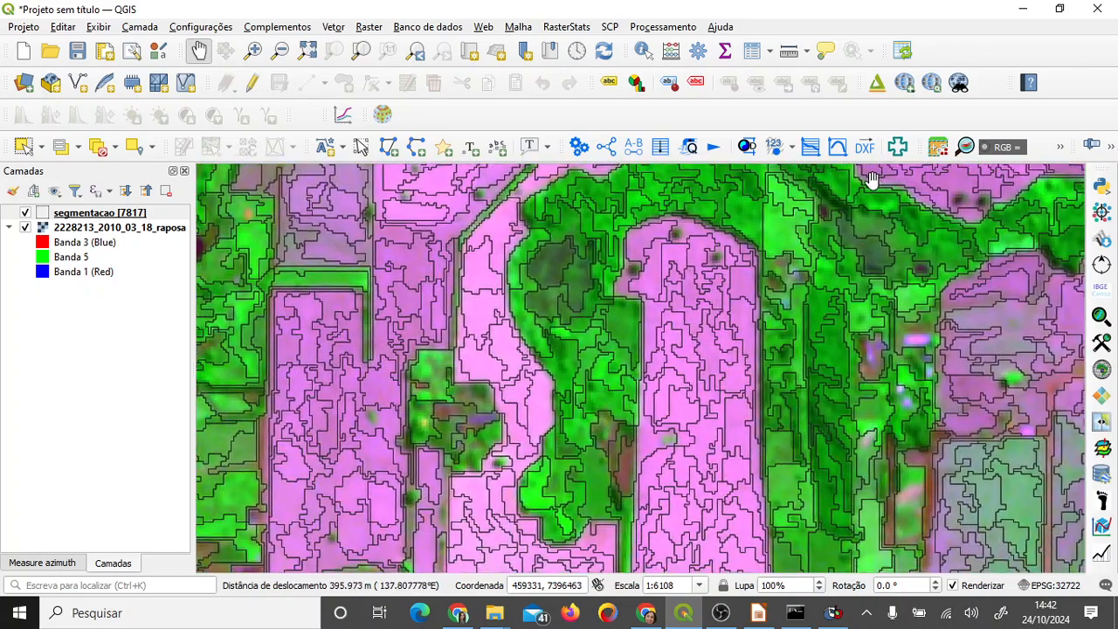
left_click_drag(833, 418, 566, 275)
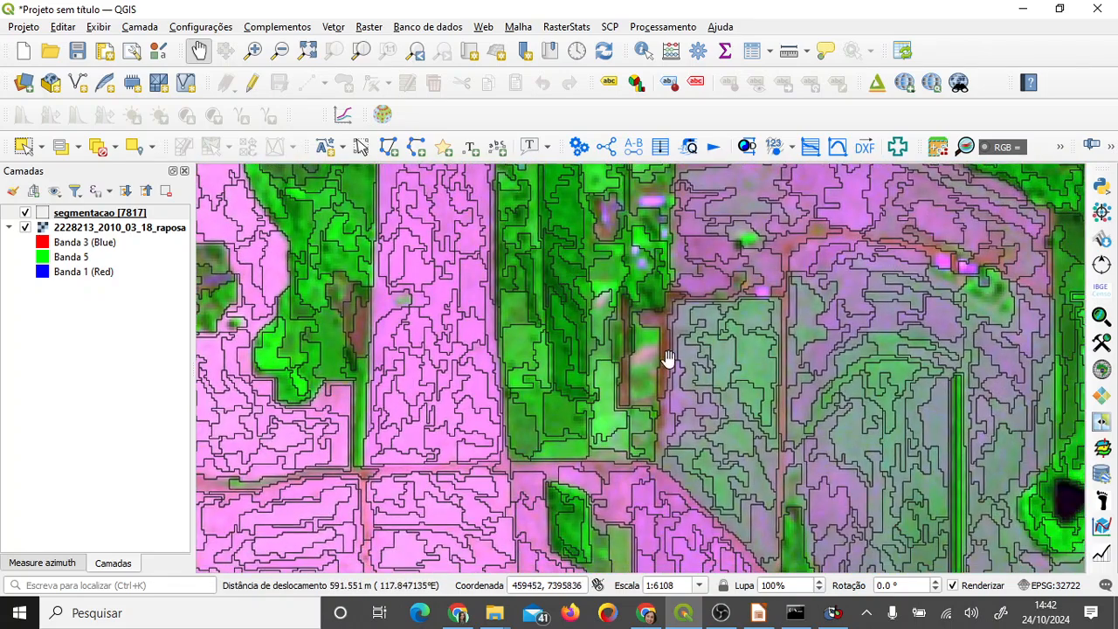
left_click_drag(923, 381, 572, 259)
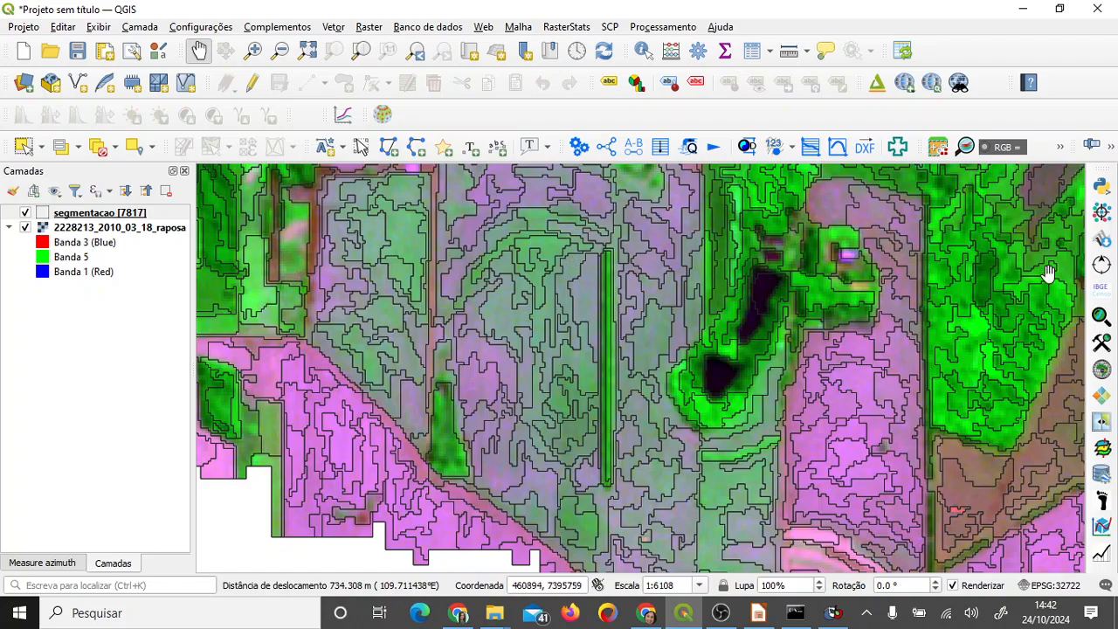
left_click_drag(998, 270, 562, 294)
left_click_drag(1030, 480, 825, 154)
left_click_drag(1058, 393, 931, 278)
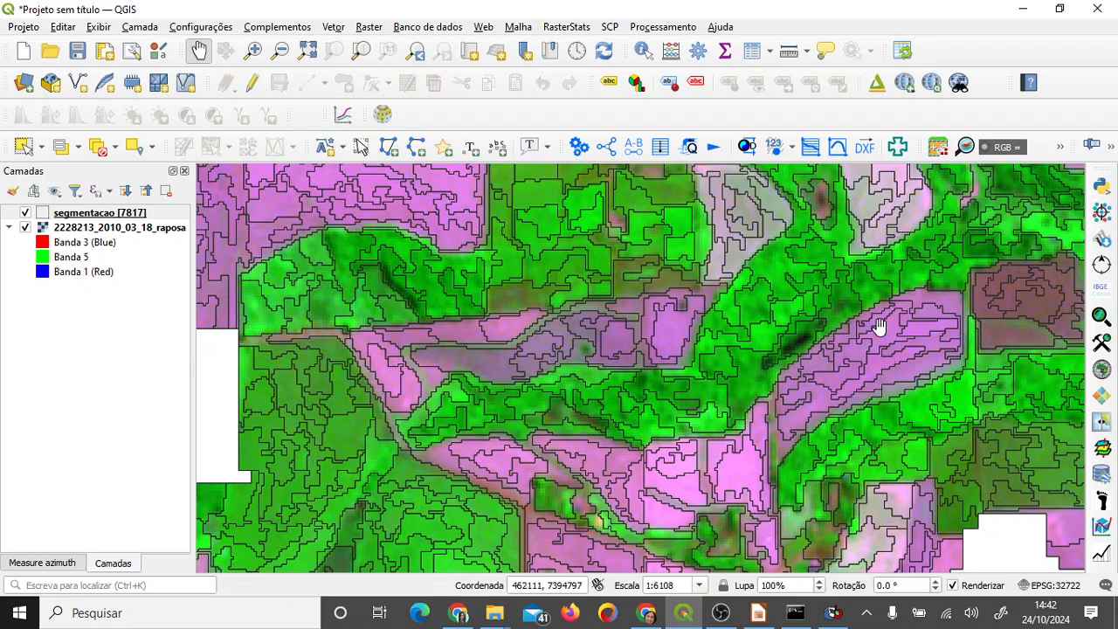
left_click_drag(931, 375, 518, 350)
left_click_drag(923, 296, 445, 378)
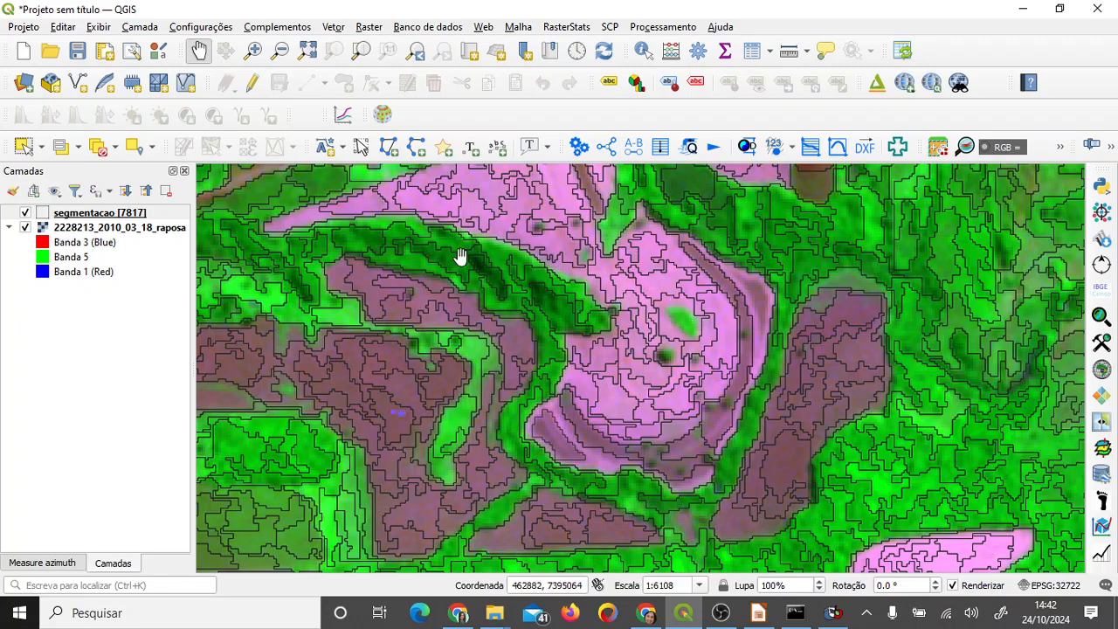
left_click_drag(913, 268, 615, 457)
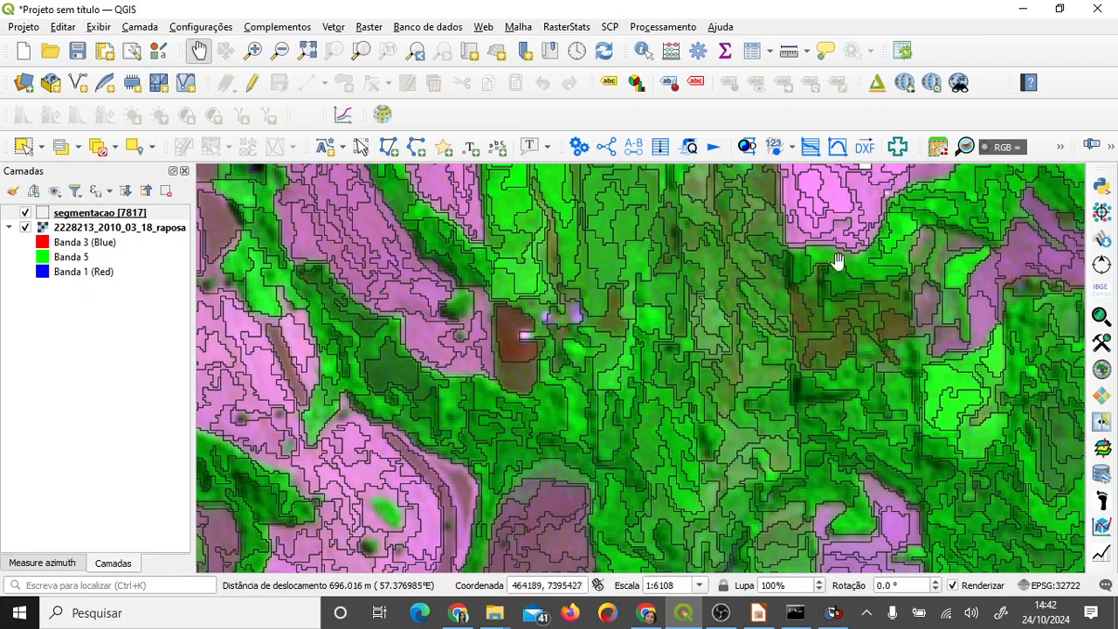
left_click_drag(837, 261, 793, 431)
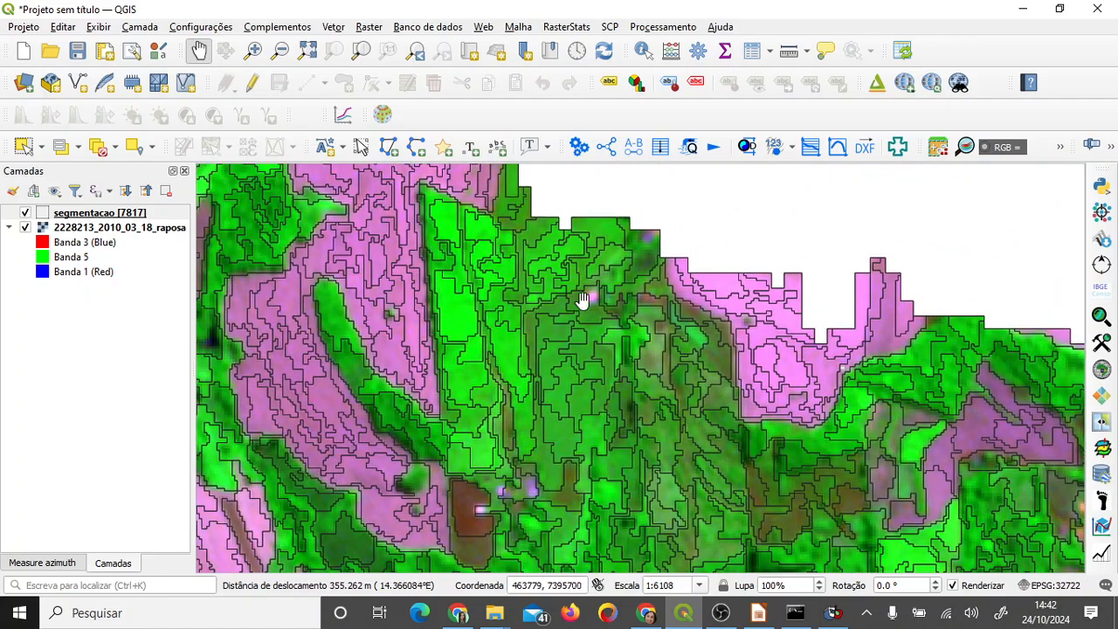
left_click_drag(305, 259, 809, 365)
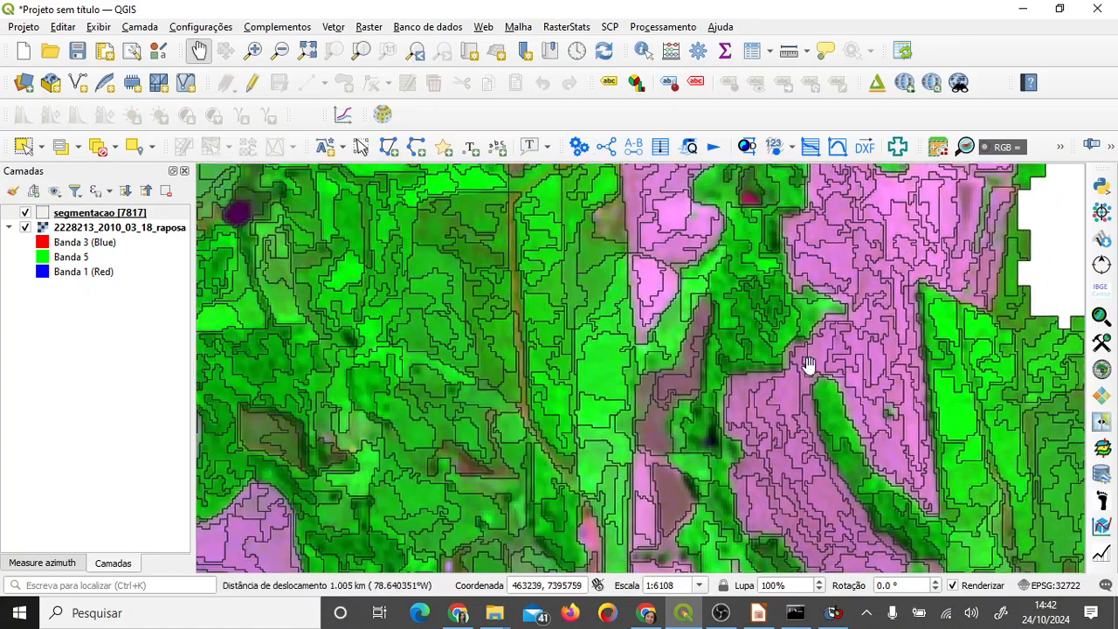
left_click_drag(386, 299, 636, 312)
scroll(637, 311, "down", 2)
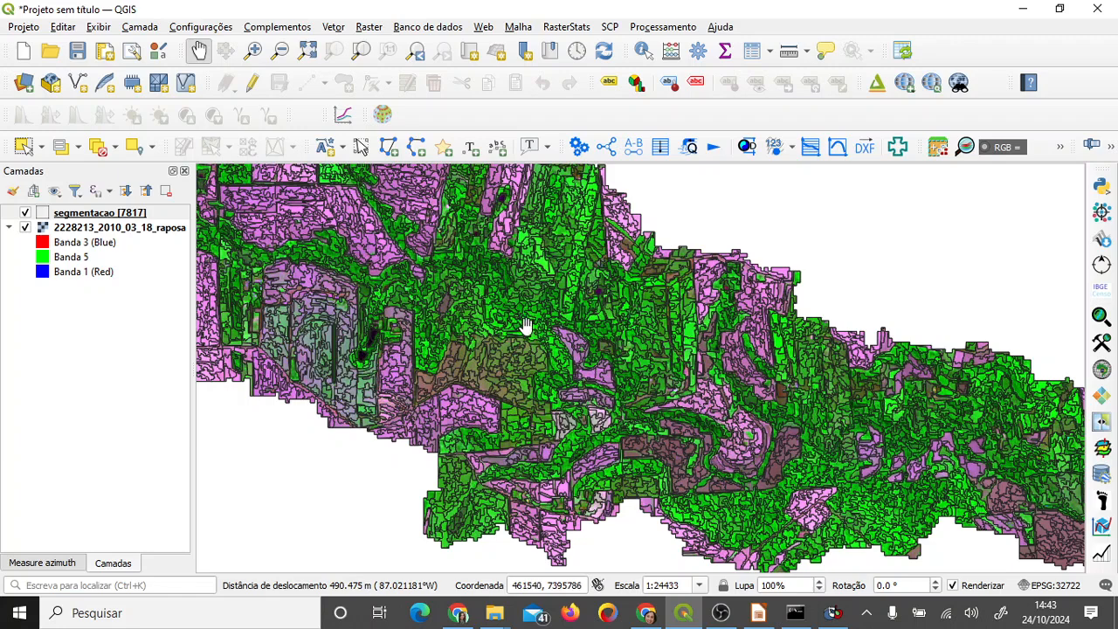
- Recentre the segmented area and select the background polygons around its edges
scroll(524, 325, "down", 1)
left_click_drag(387, 300, 566, 339)
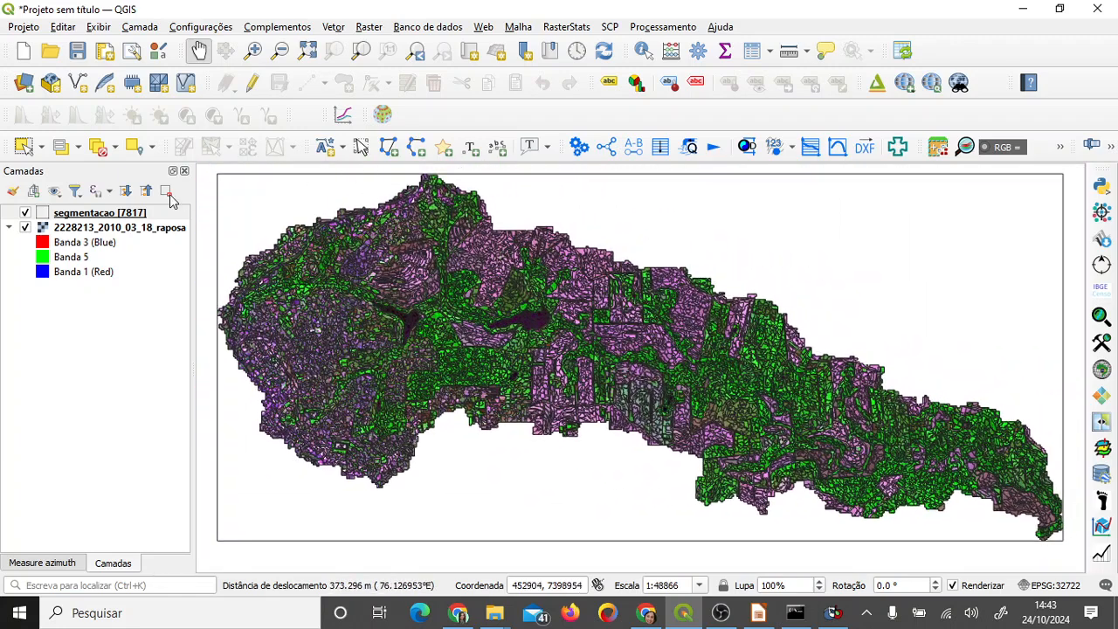
left_click(29, 148)
left_click(234, 191)
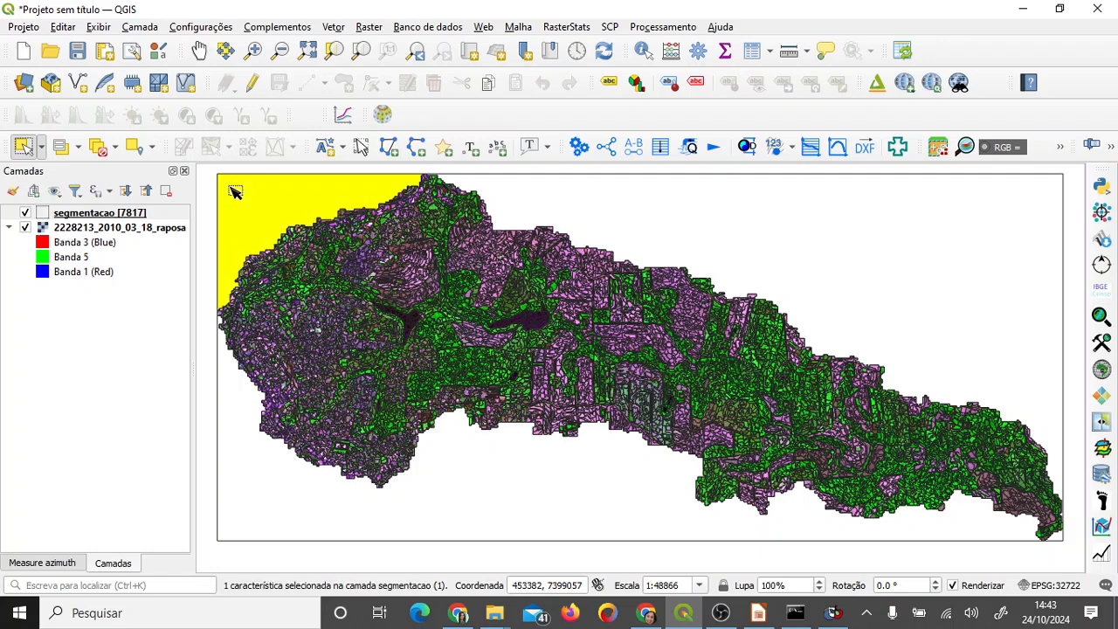
left_click(672, 213)
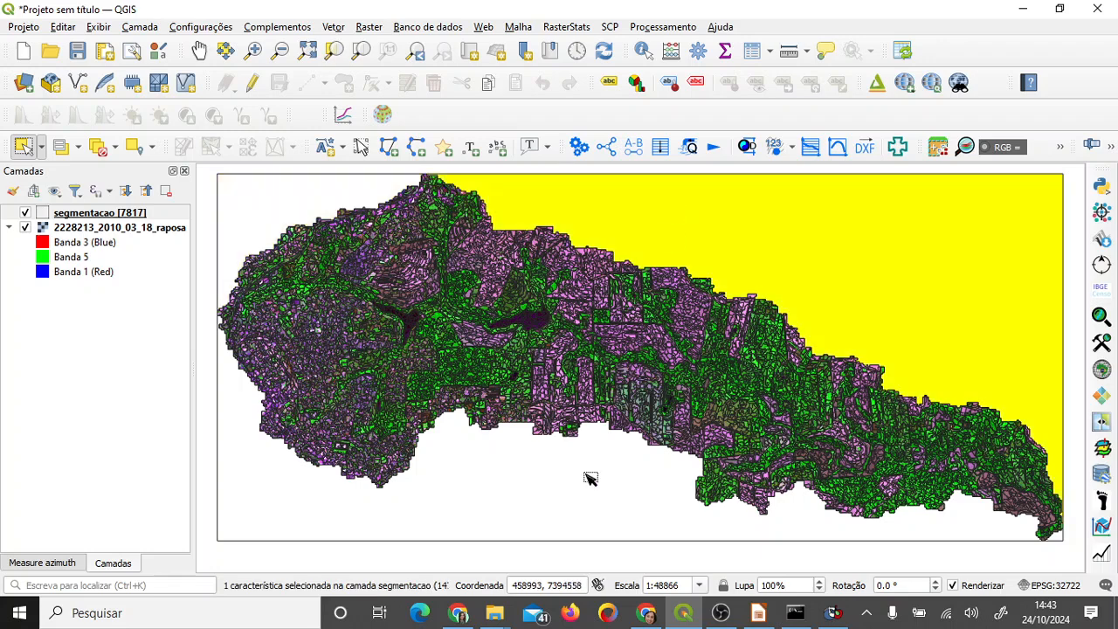
left_click(498, 494)
left_click(977, 312)
left_click(318, 199)
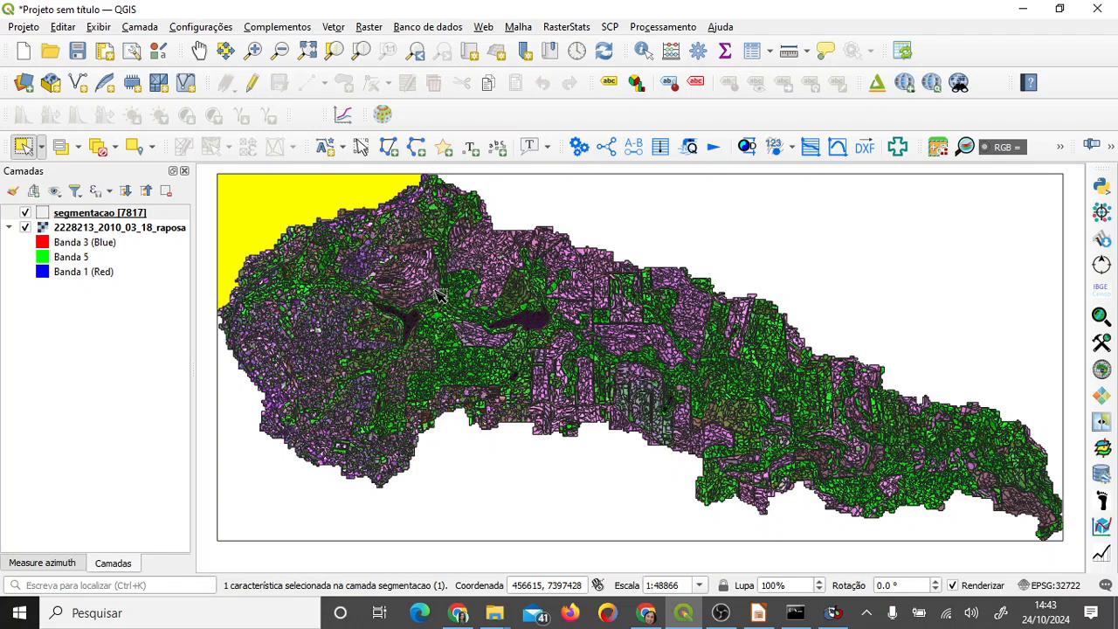
- Start editing the segmentacao layer and delete the top-left background polygon
left_click(77, 214)
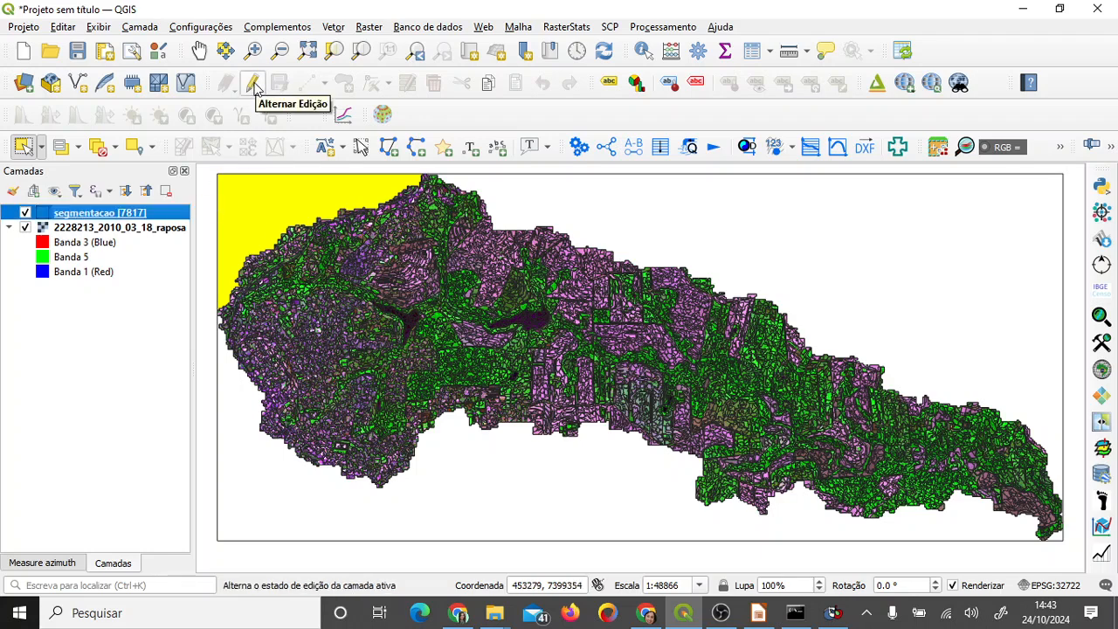
left_click(253, 84)
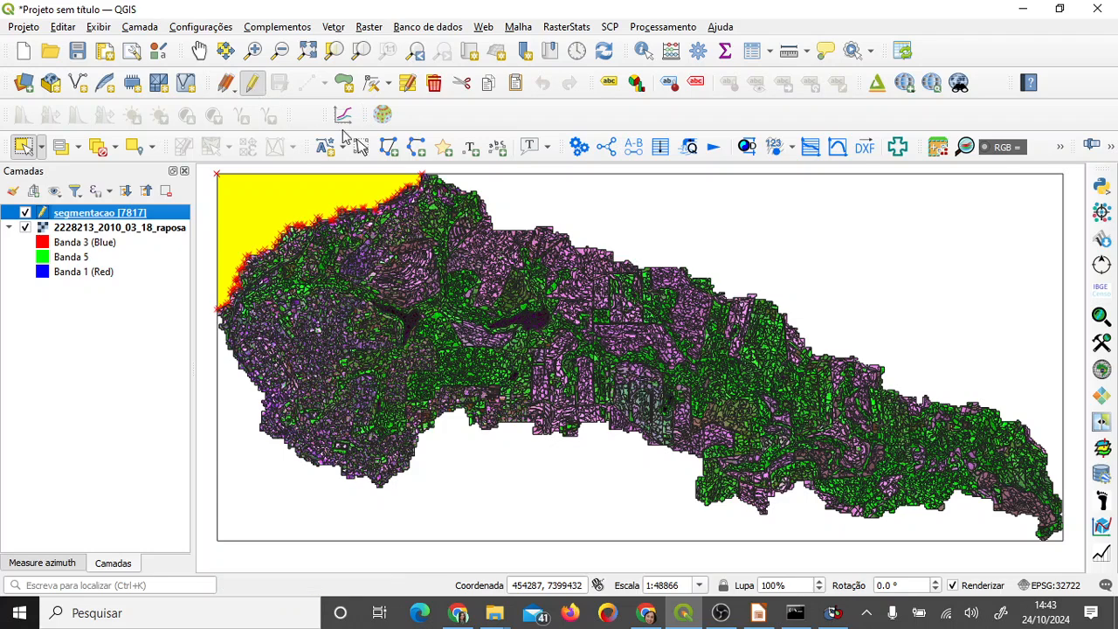
left_click(244, 196)
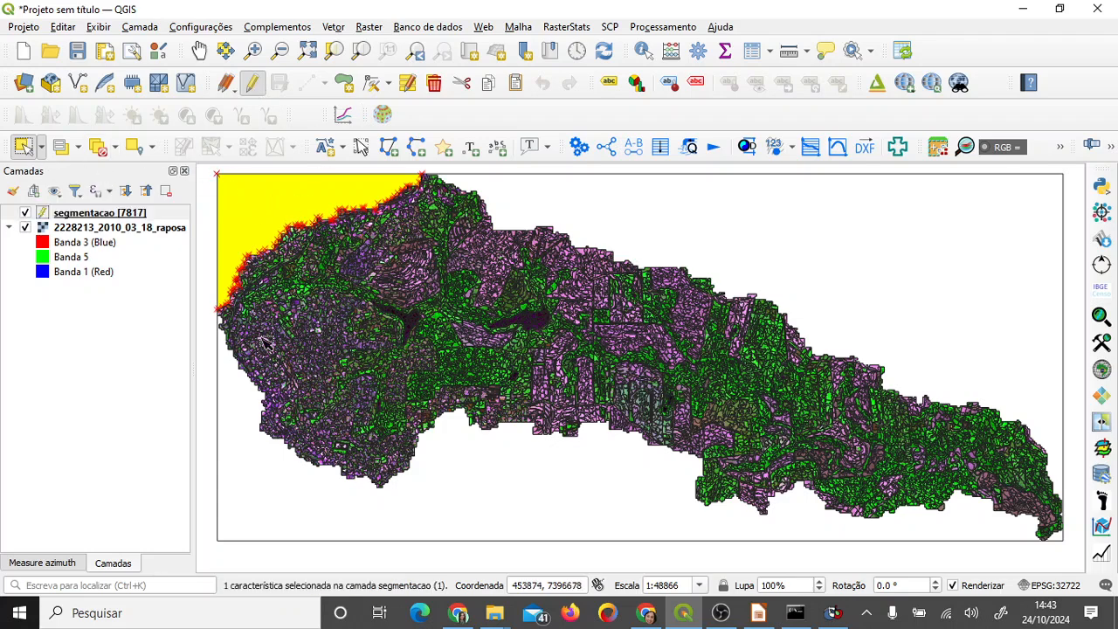
left_click(274, 440)
left_click(249, 237)
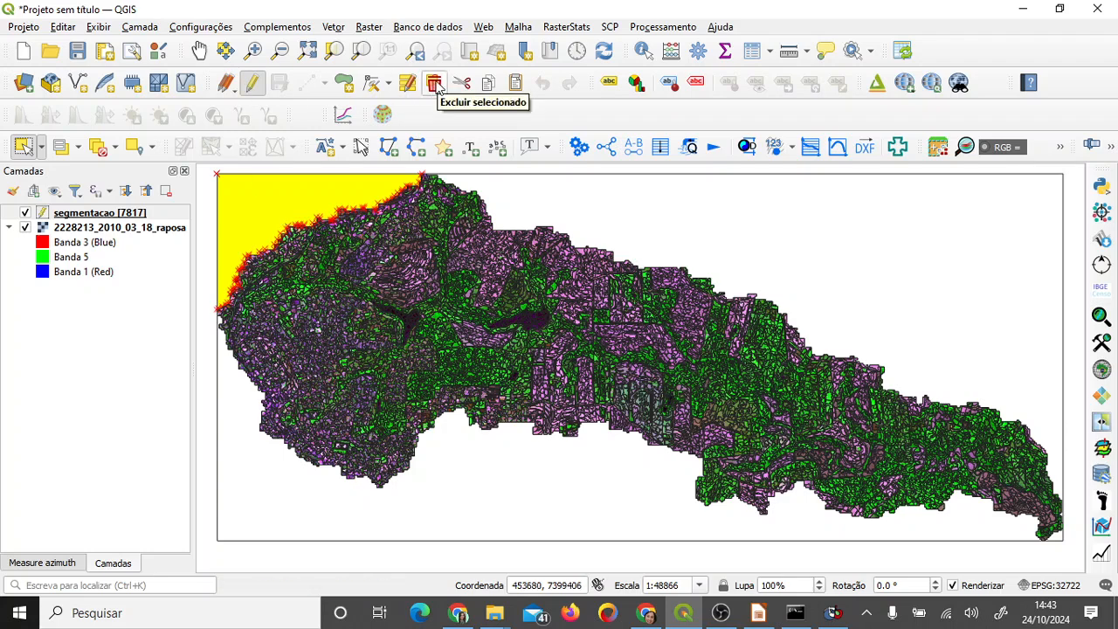
left_click(434, 82)
left_click(604, 332)
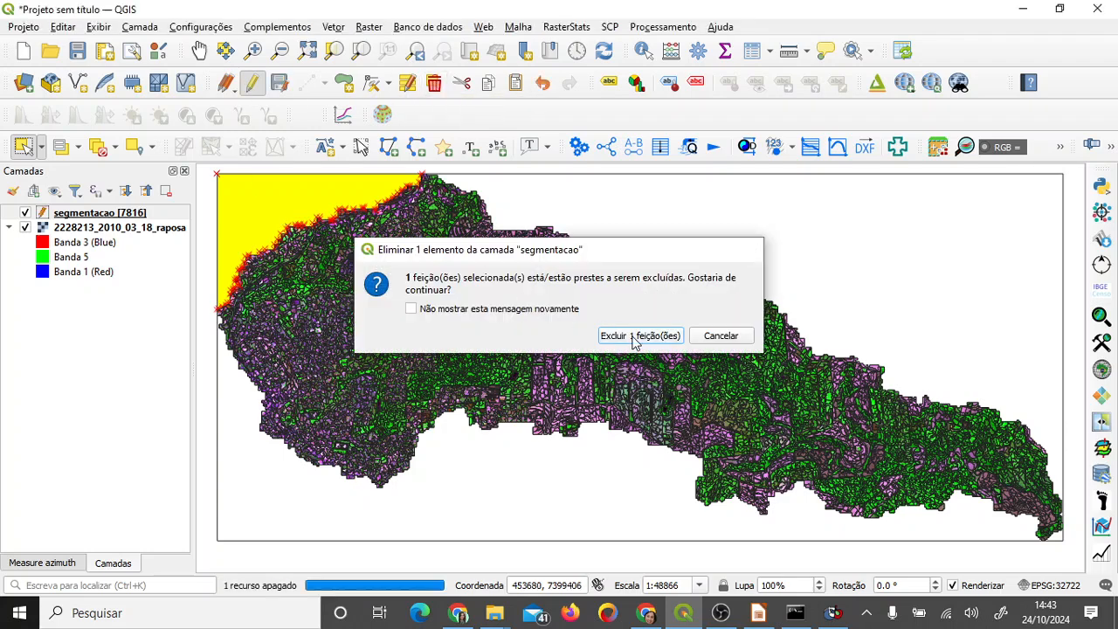
- Delete the top-right, bottom and lower-right stray polygons, then save the edits and stop editing
left_click(604, 203)
left_click(434, 82)
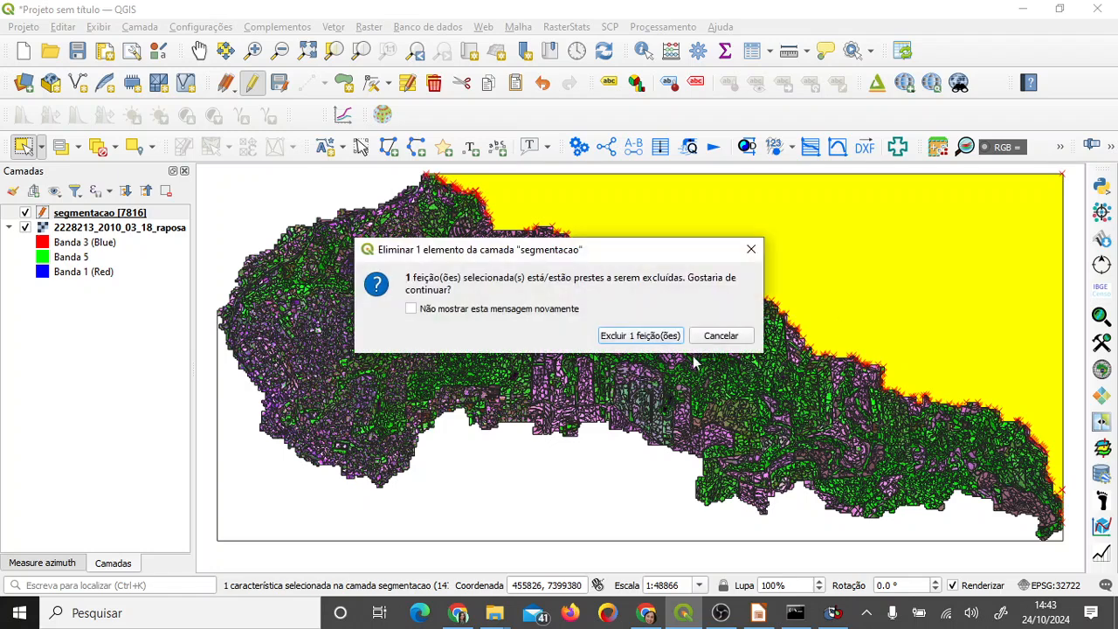
left_click(660, 339)
left_click(524, 487)
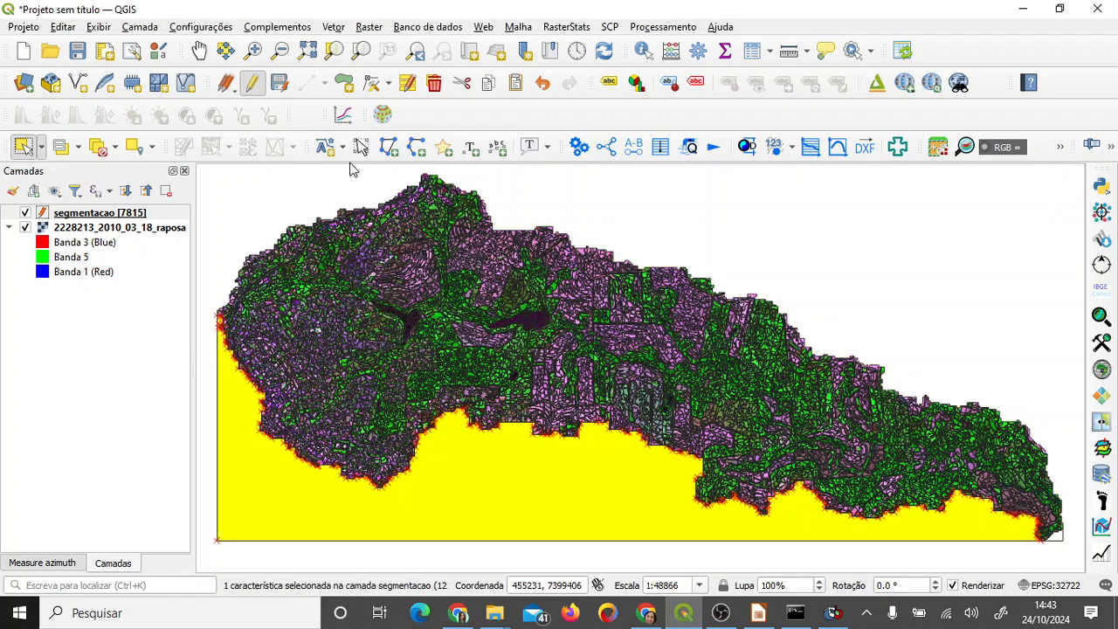
left_click(434, 82)
left_click(601, 333)
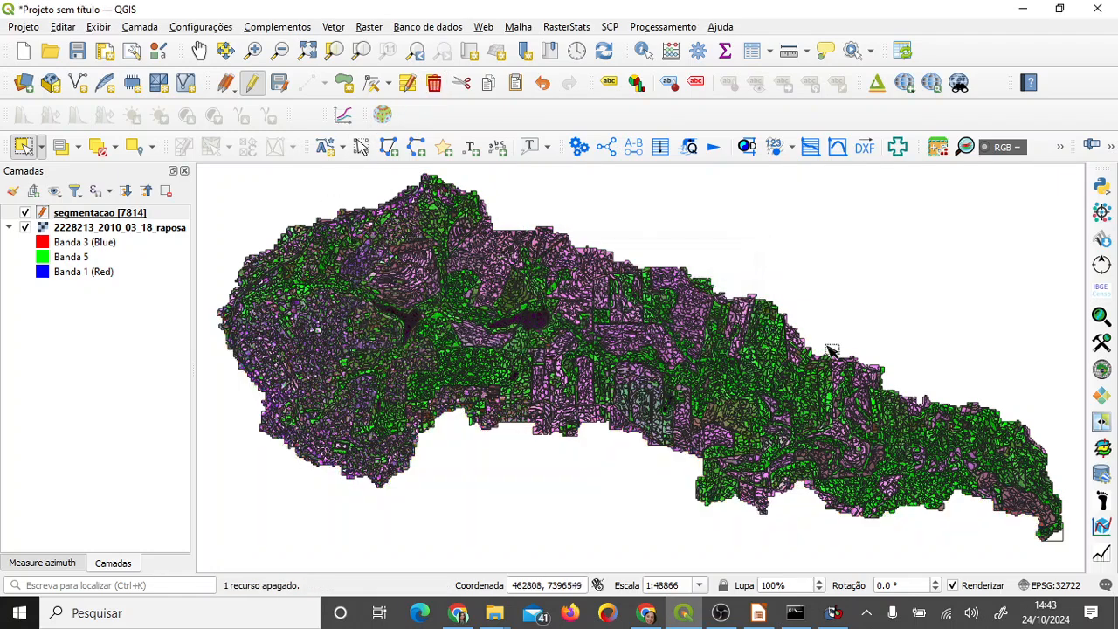
left_click(1059, 540)
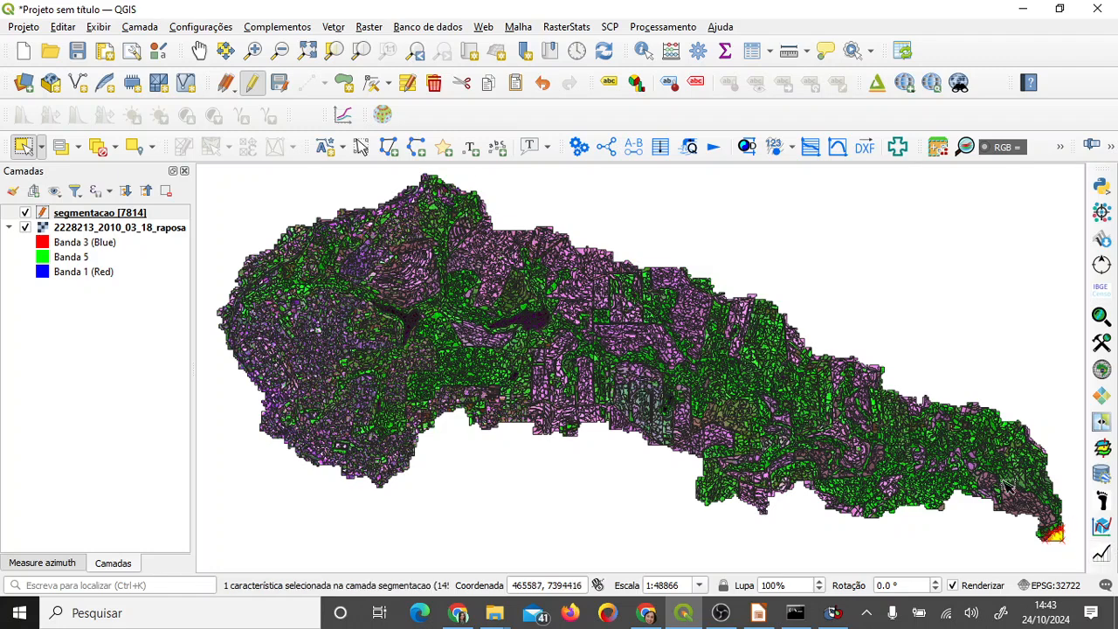
left_click(434, 82)
left_click(666, 337)
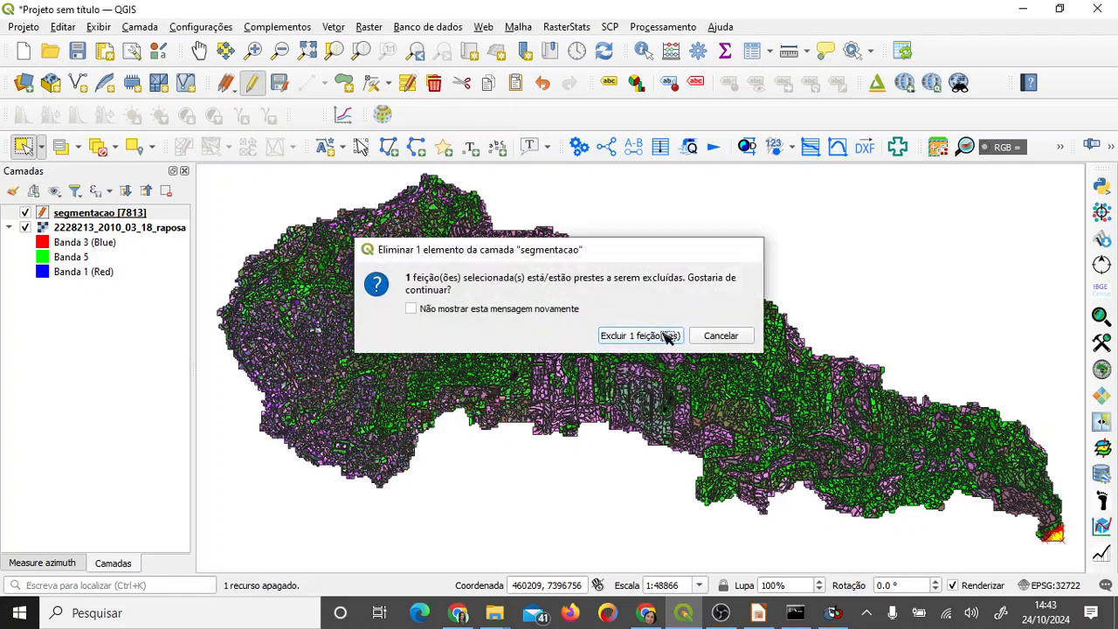
left_click(281, 85)
left_click(251, 83)
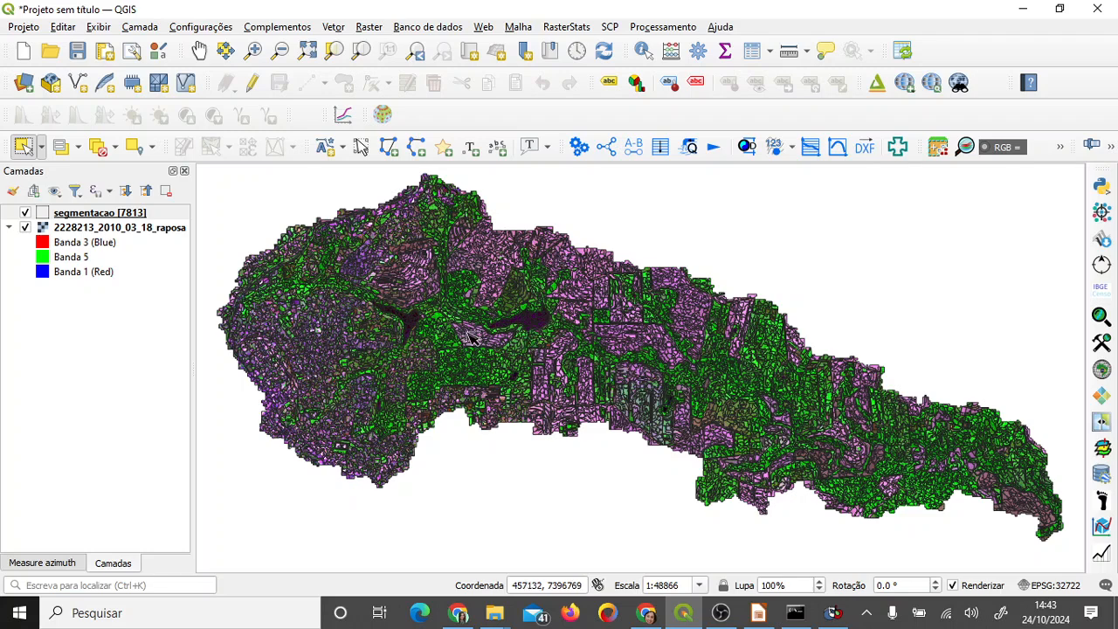
left_click(199, 51)
scroll(332, 278, "up", 1)
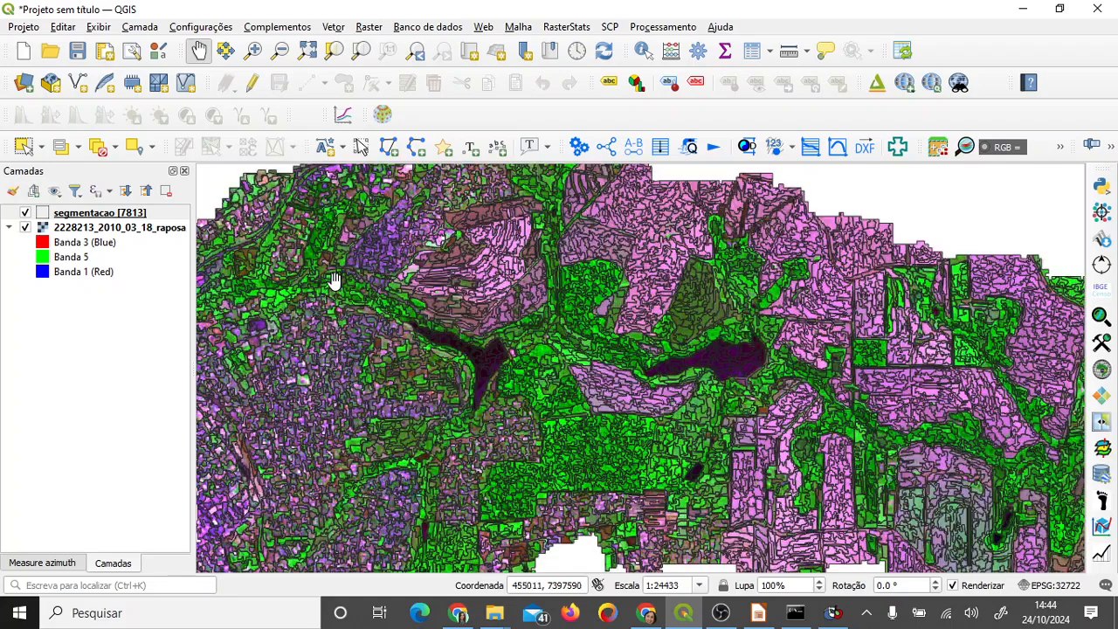
left_click_drag(333, 279, 489, 325)
scroll(489, 325, "up", 2)
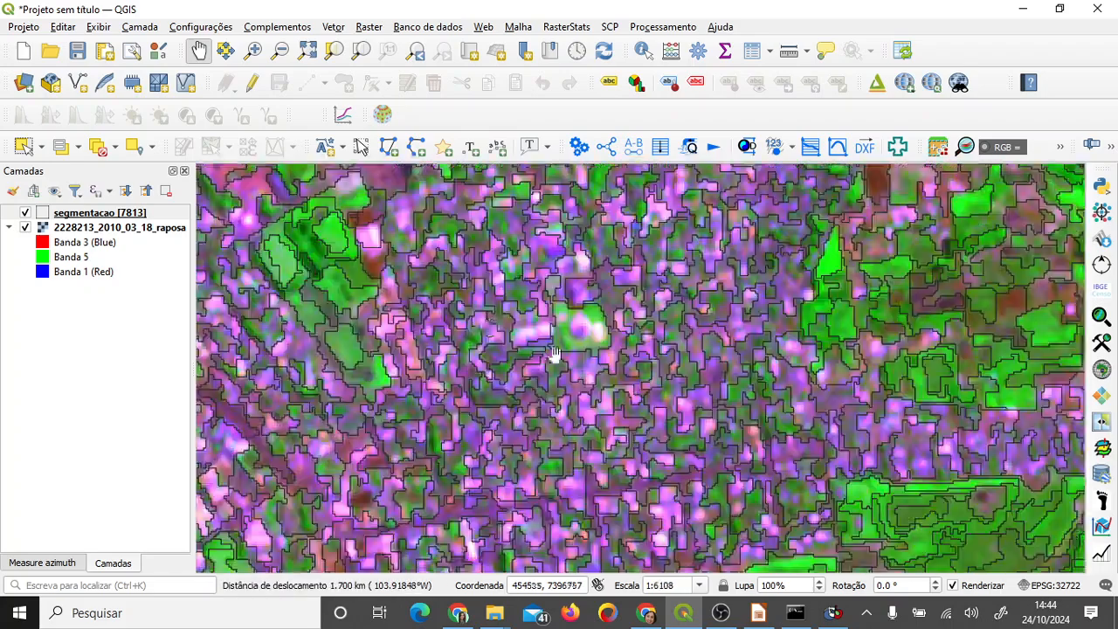
left_click_drag(442, 359, 563, 369)
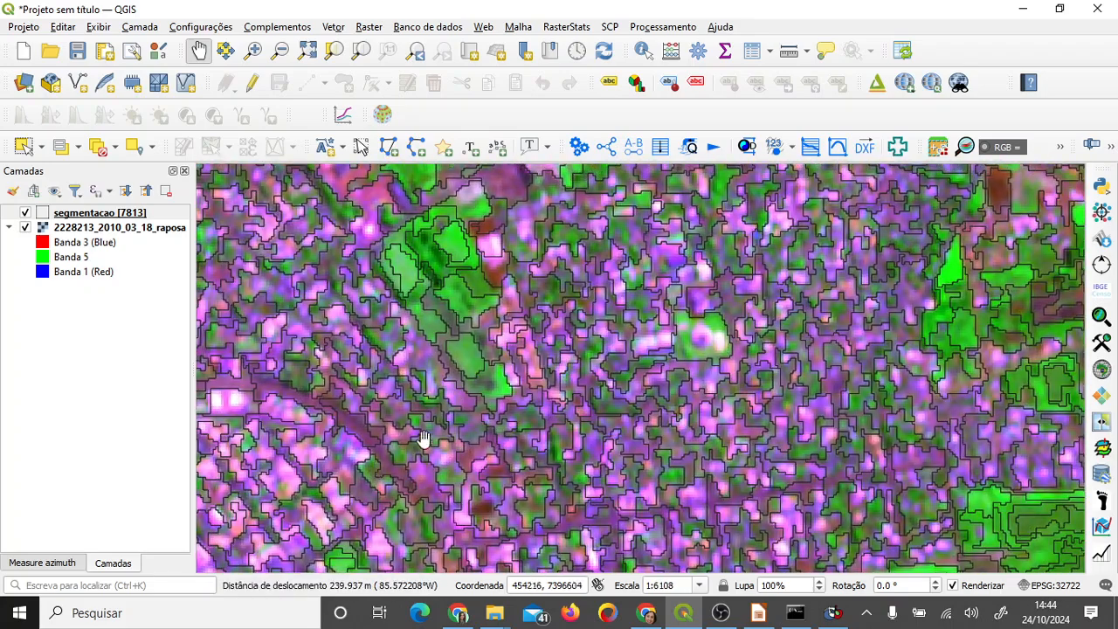
left_click_drag(424, 440, 584, 355)
scroll(568, 335, "up", 1)
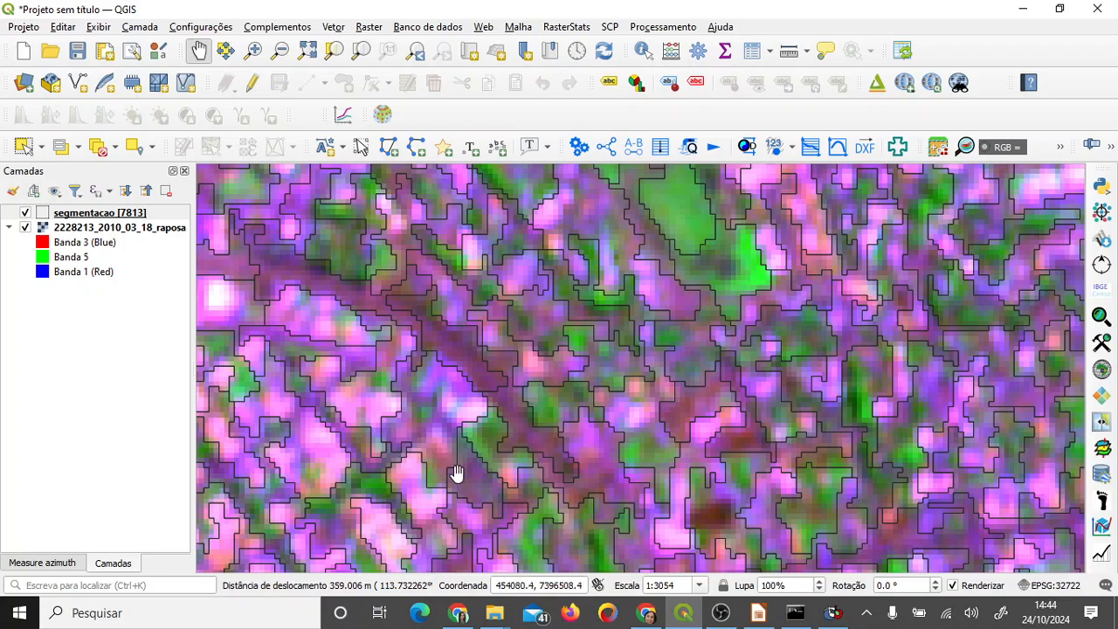
scroll(432, 399, "down", 1)
scroll(710, 417, "down", 1)
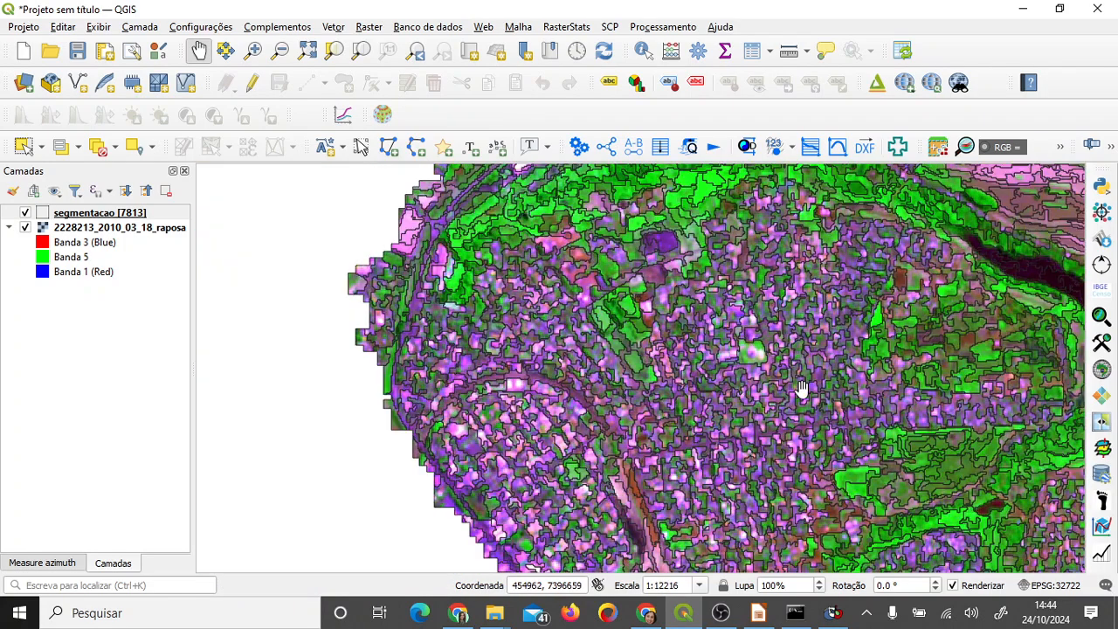
scroll(952, 393, "down", 1)
left_click_drag(952, 393, 506, 371)
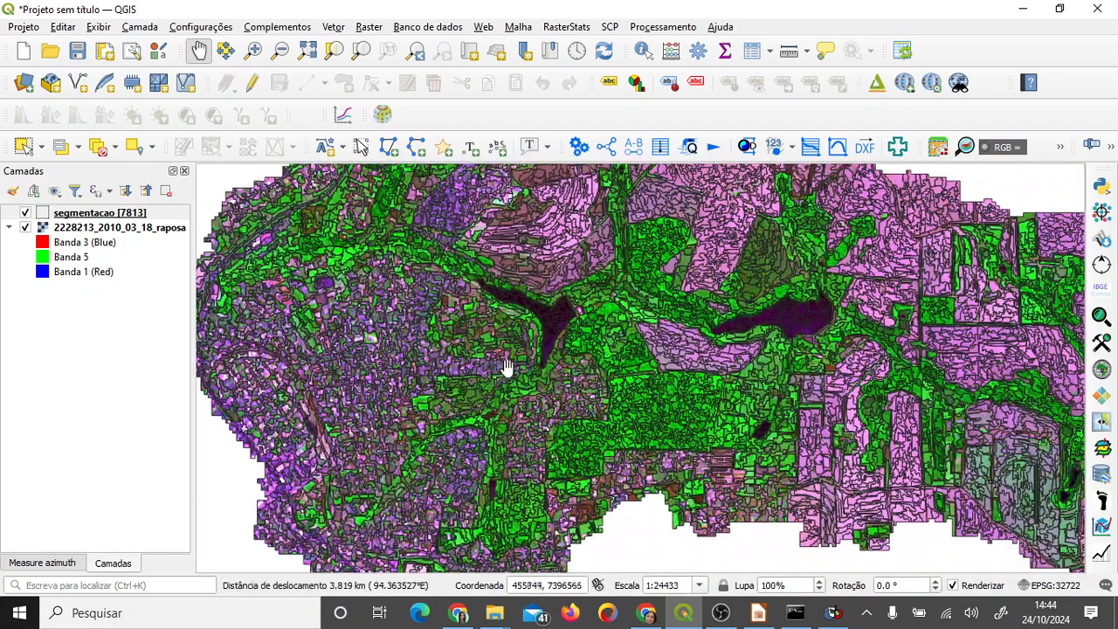
scroll(769, 371, "down", 1)
left_click_drag(943, 393, 742, 351)
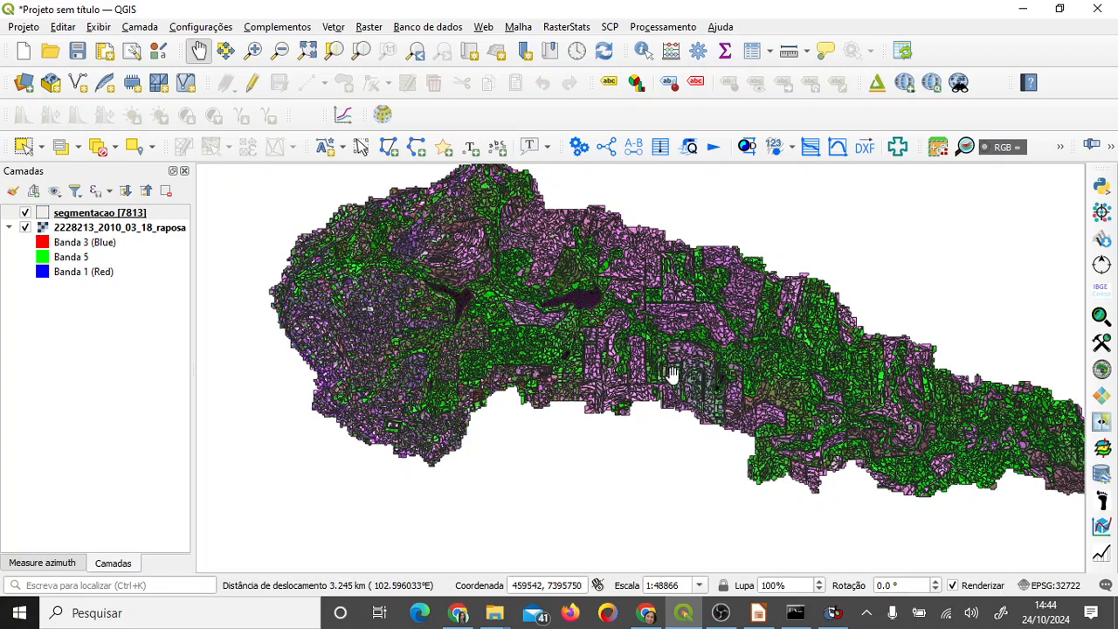
left_click_drag(550, 339, 494, 353)
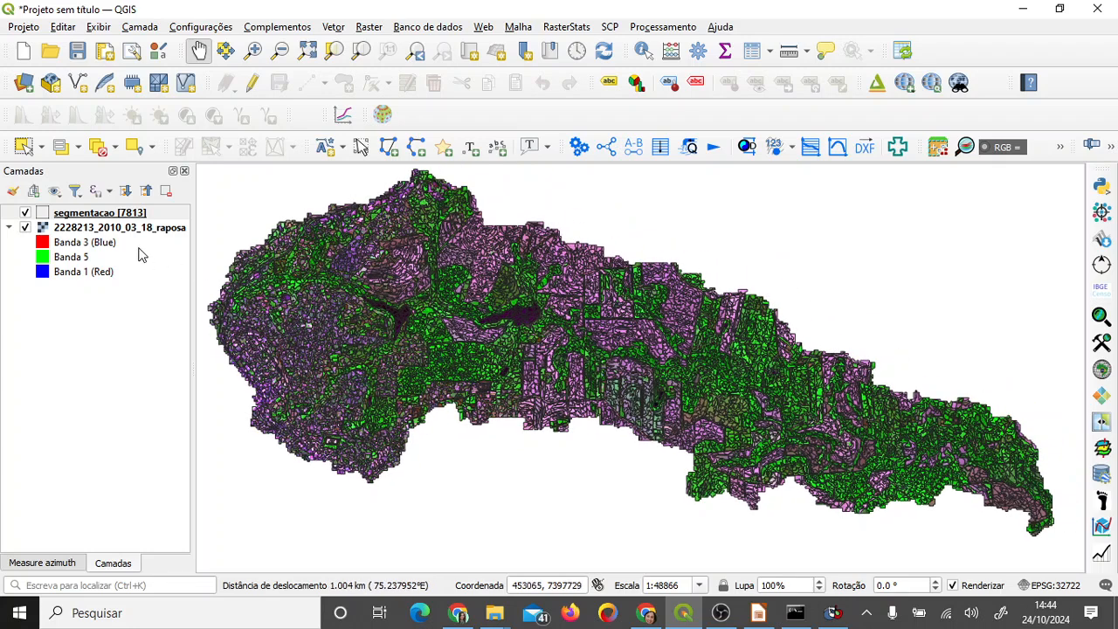
left_click(127, 215)
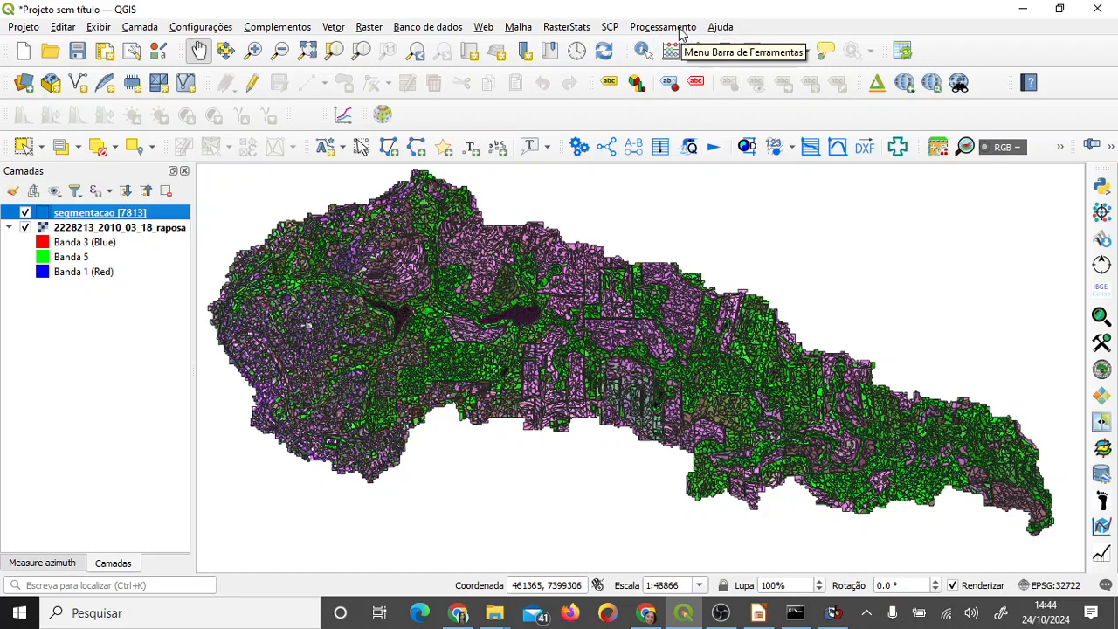
- Search 'zonal' in the Processing Toolbox and open Estatísticas zonais da camada raster
left_click(673, 27)
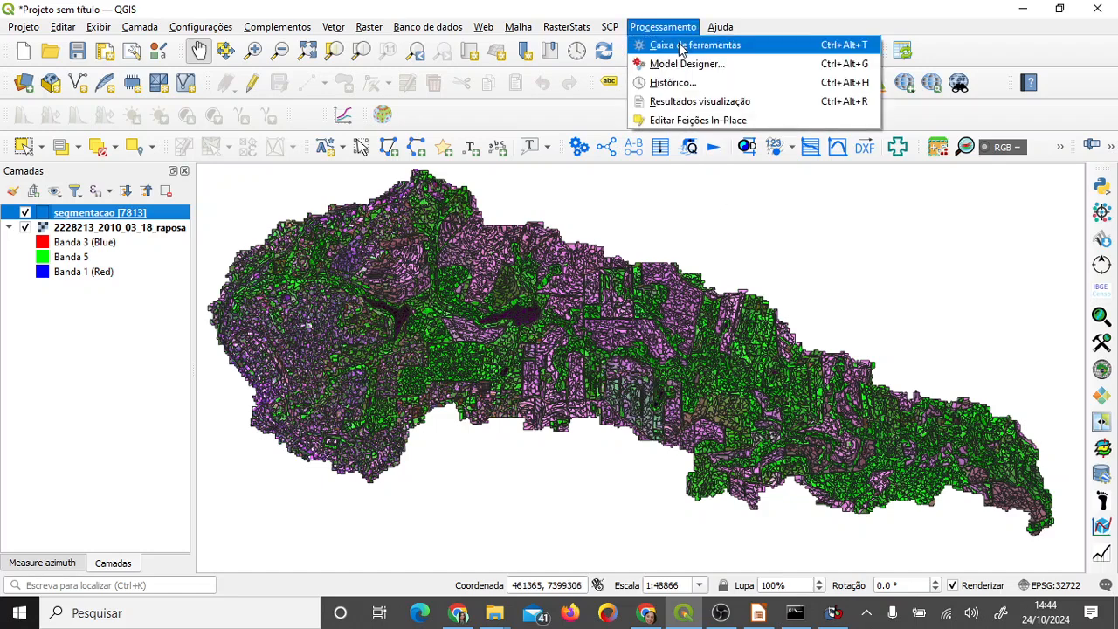
left_click(682, 45)
left_click(830, 80)
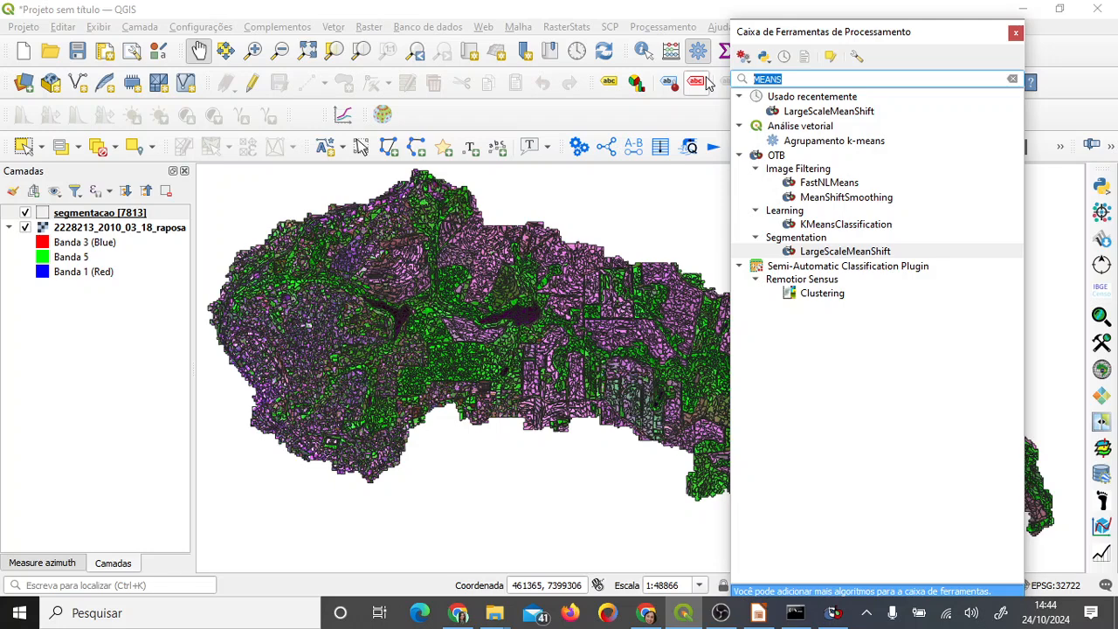
type("zonal")
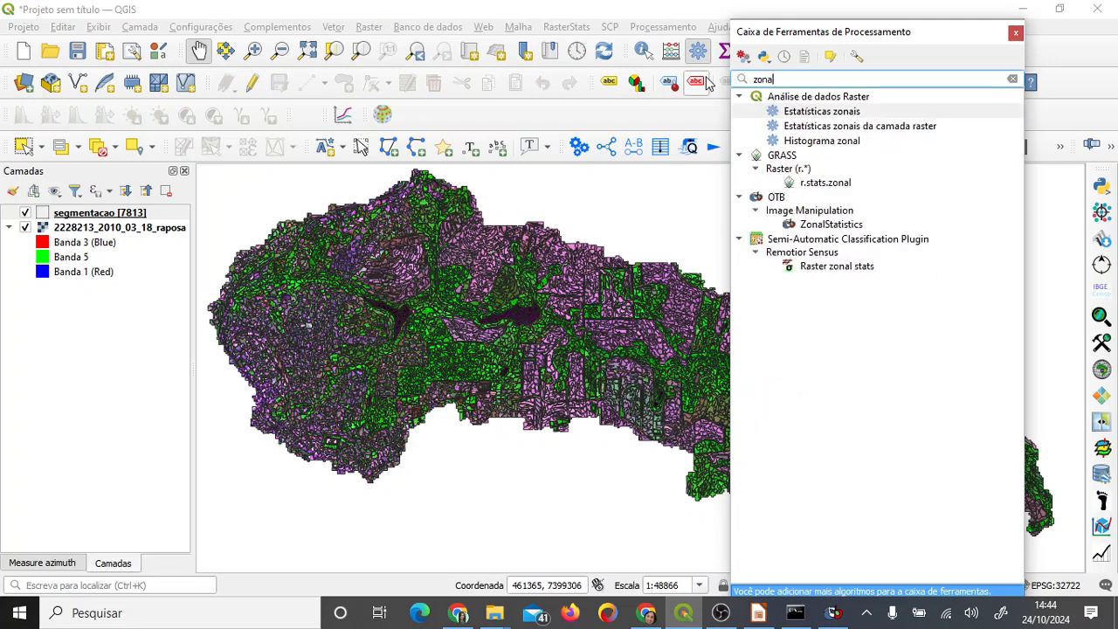
left_click(865, 128)
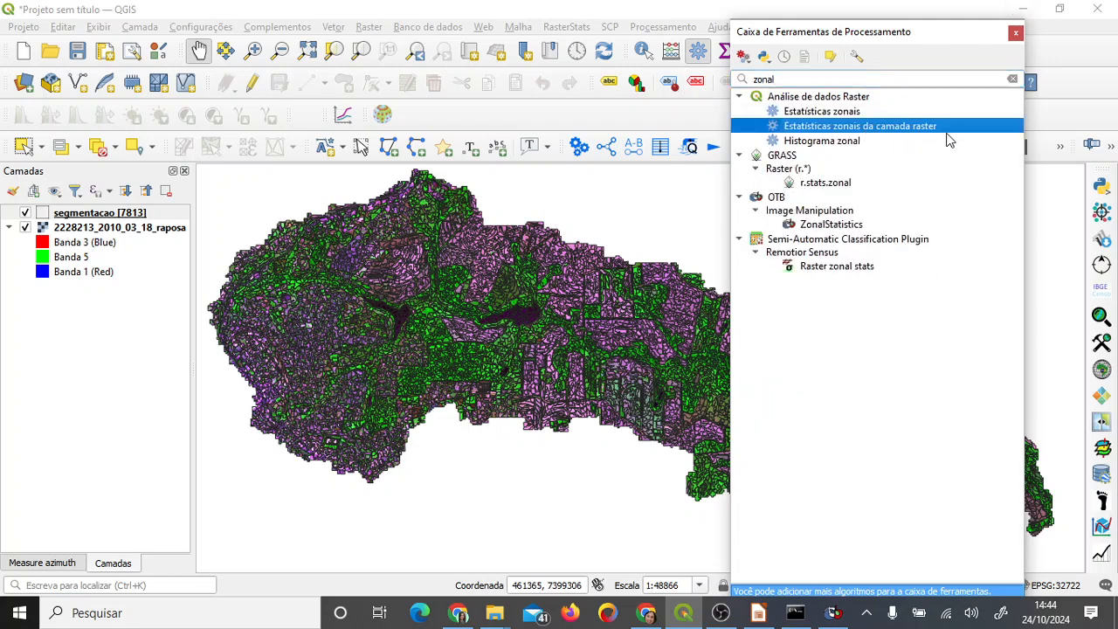
double_click(908, 128)
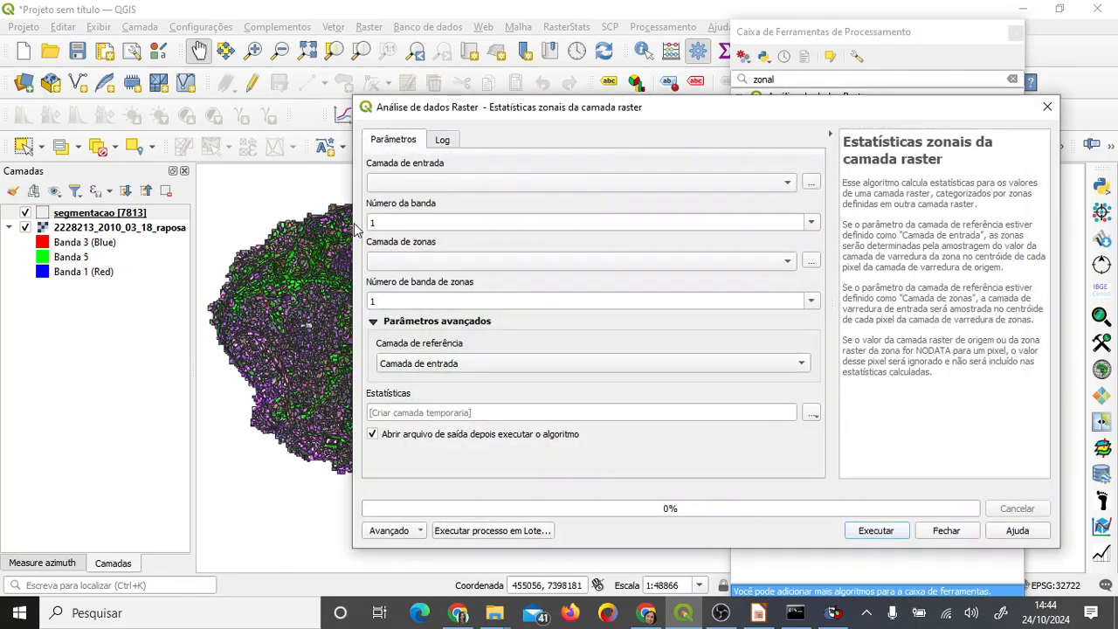
- Set the raposa raster as input with Banda 1 (Red) as the band
left_click_drag(483, 116, 379, 95)
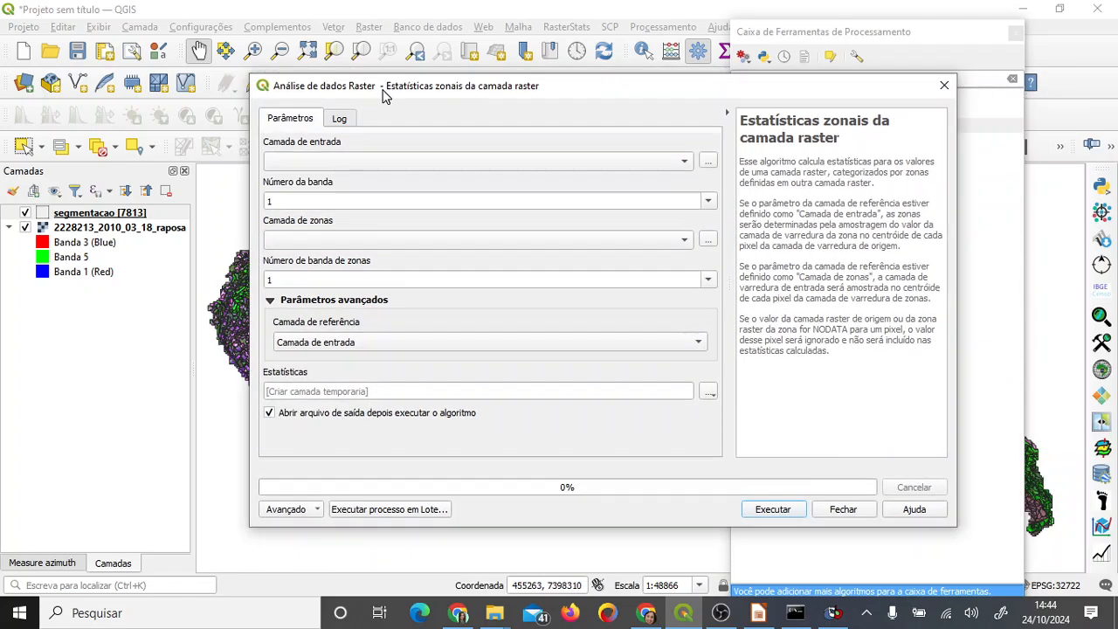
left_click(332, 163)
left_click(341, 166)
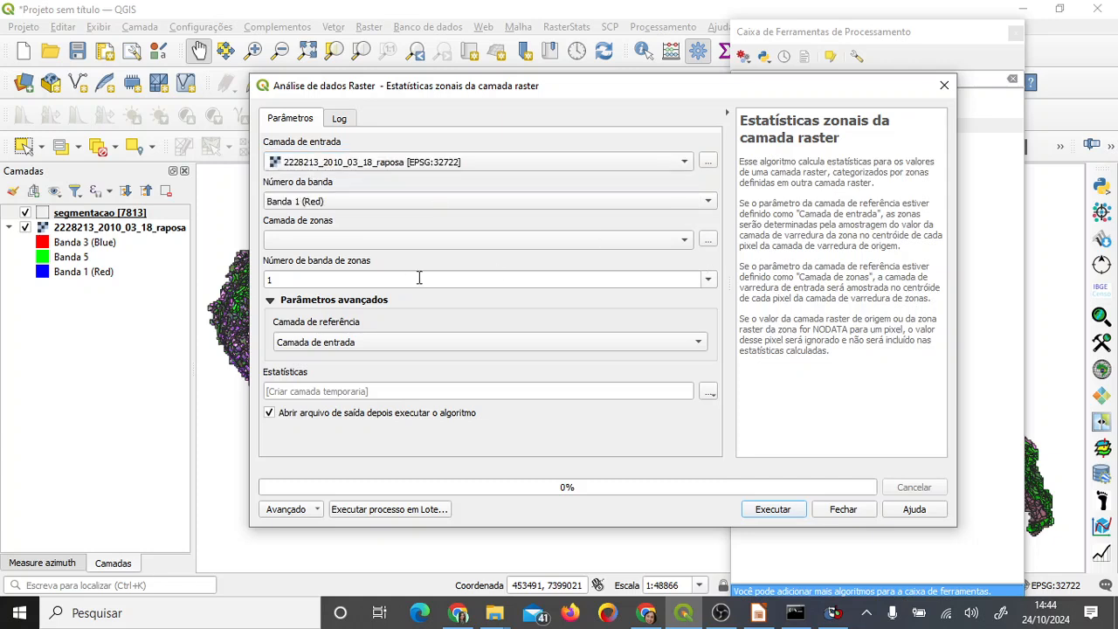
left_click(342, 205)
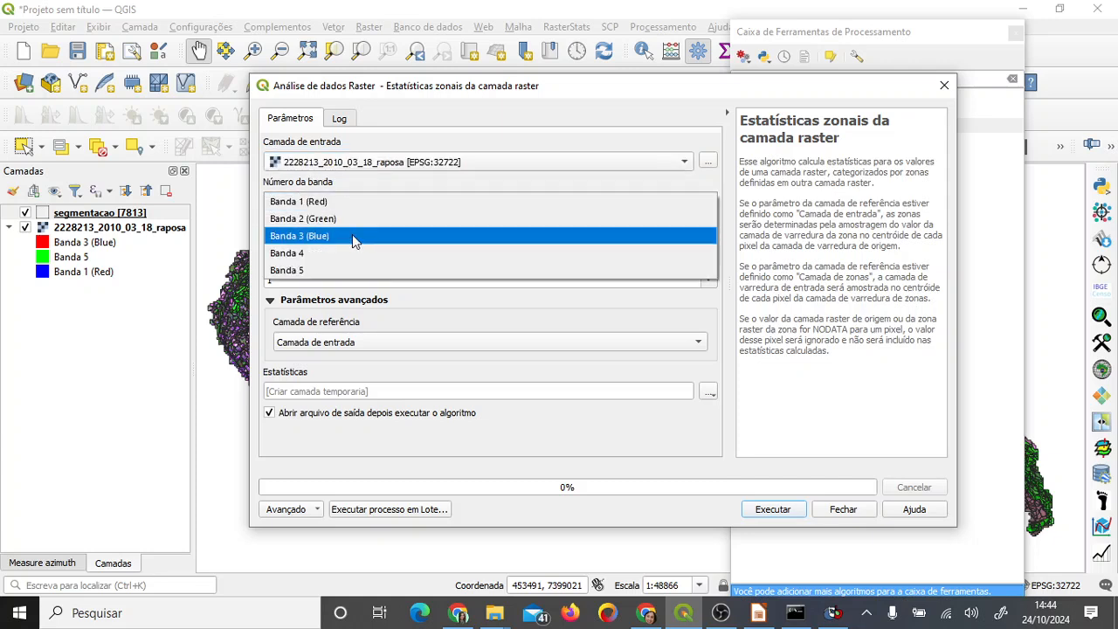
left_click(345, 202)
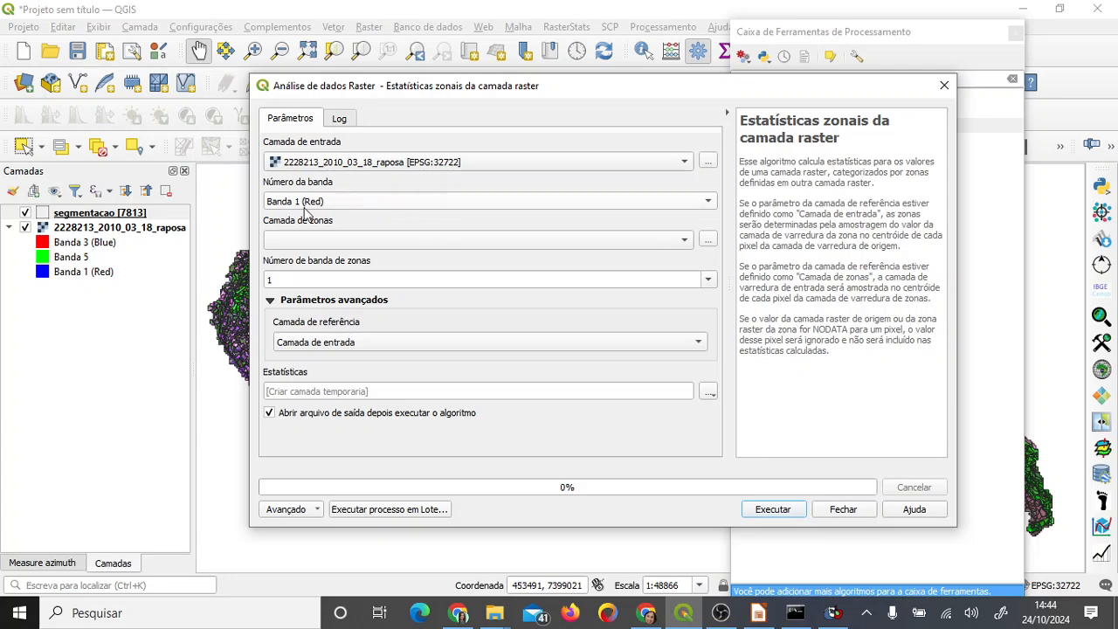
left_click(347, 242)
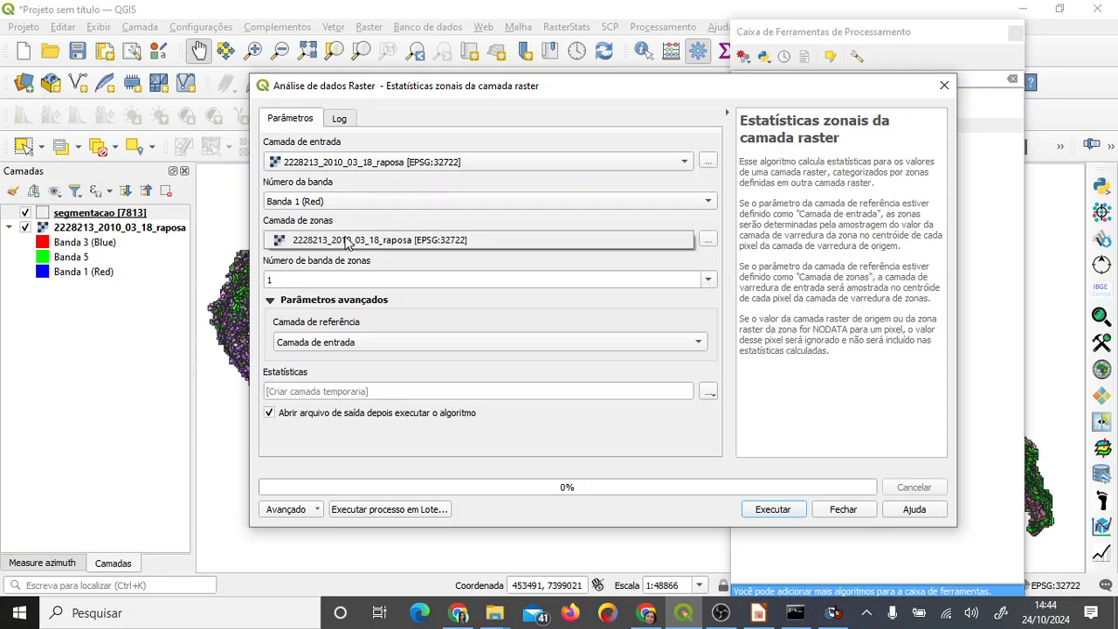
left_click(344, 217)
left_click(321, 278)
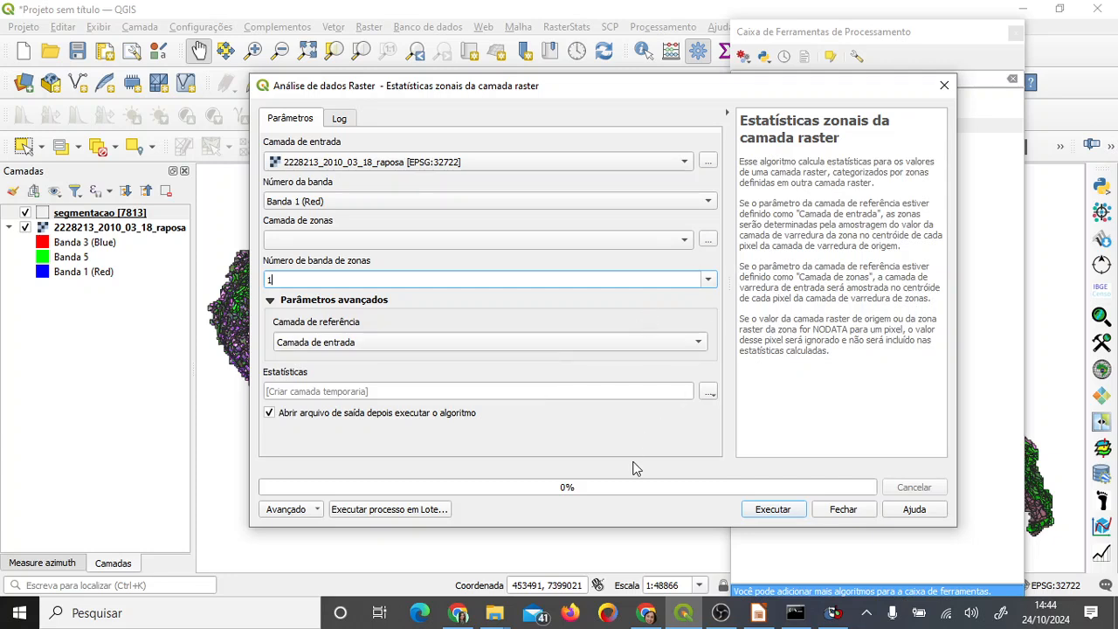
- Save the output to estat.shp and try running the tool
left_click(451, 388)
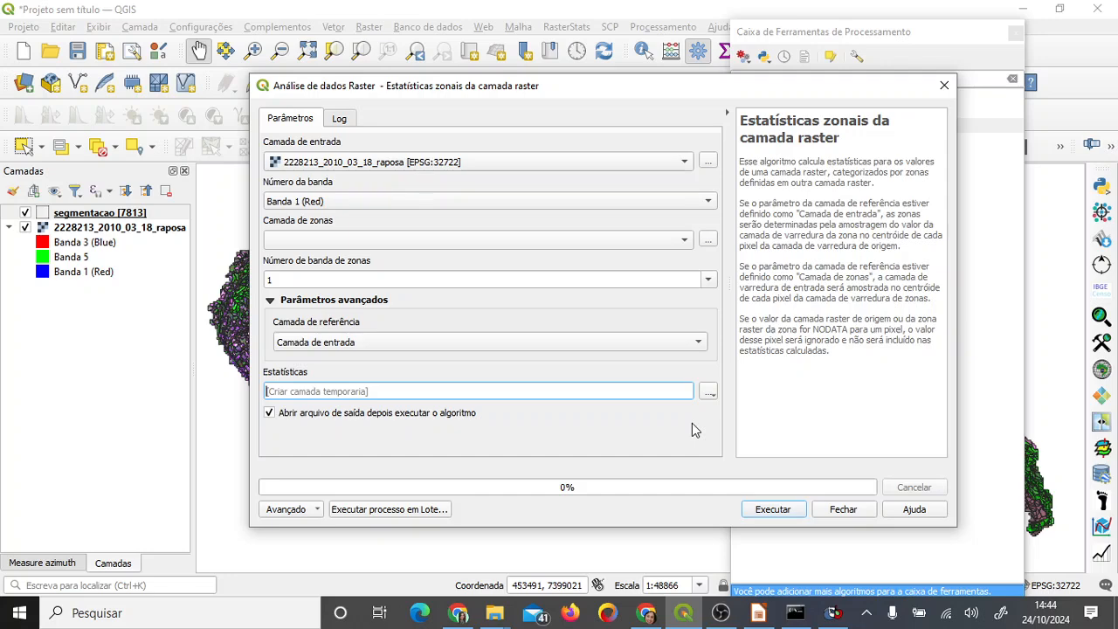
left_click(708, 392)
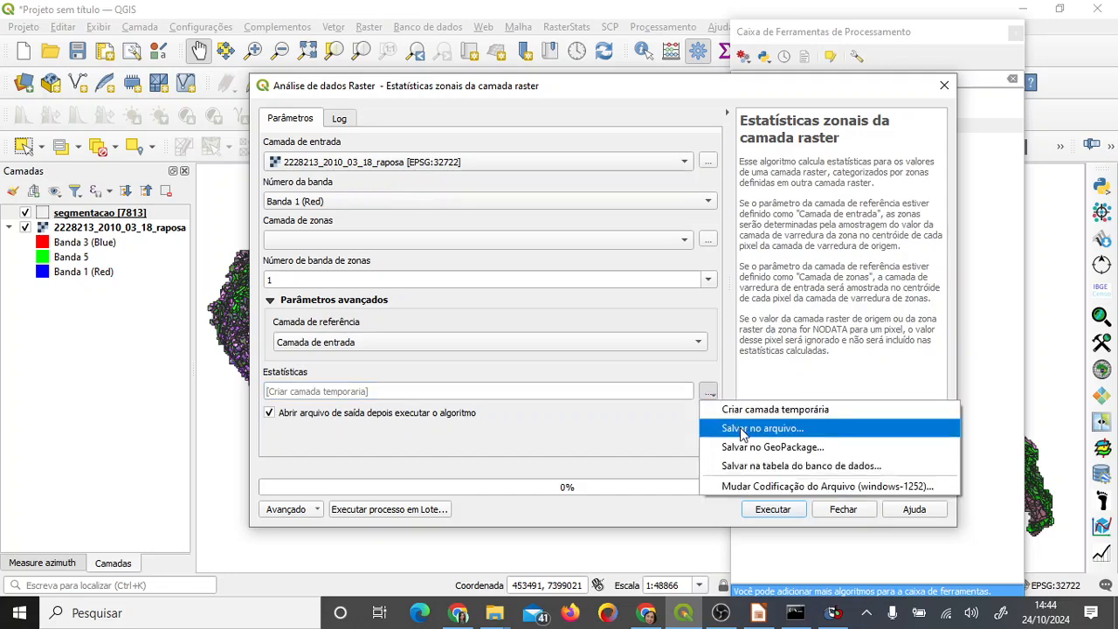
left_click(744, 429)
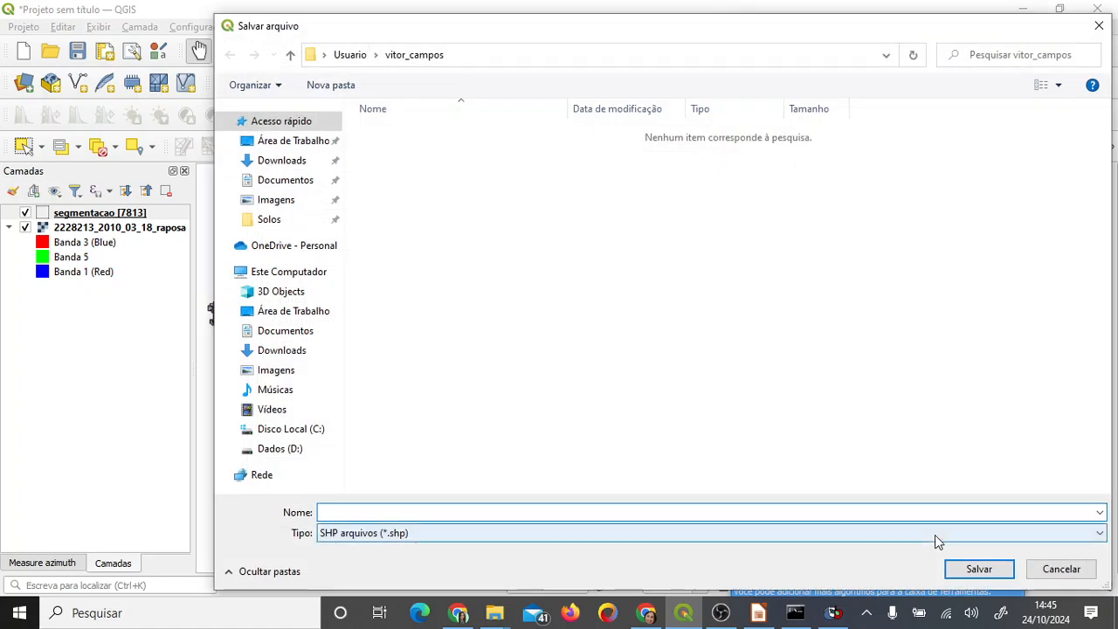
type("estat.shp")
left_click(978, 569)
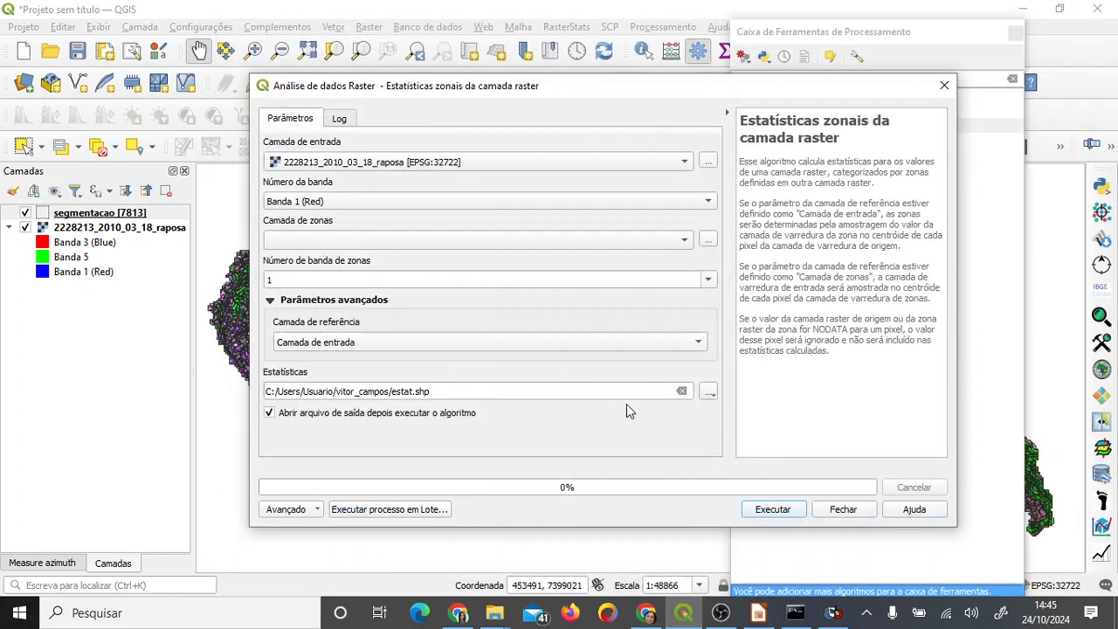
left_click(773, 510)
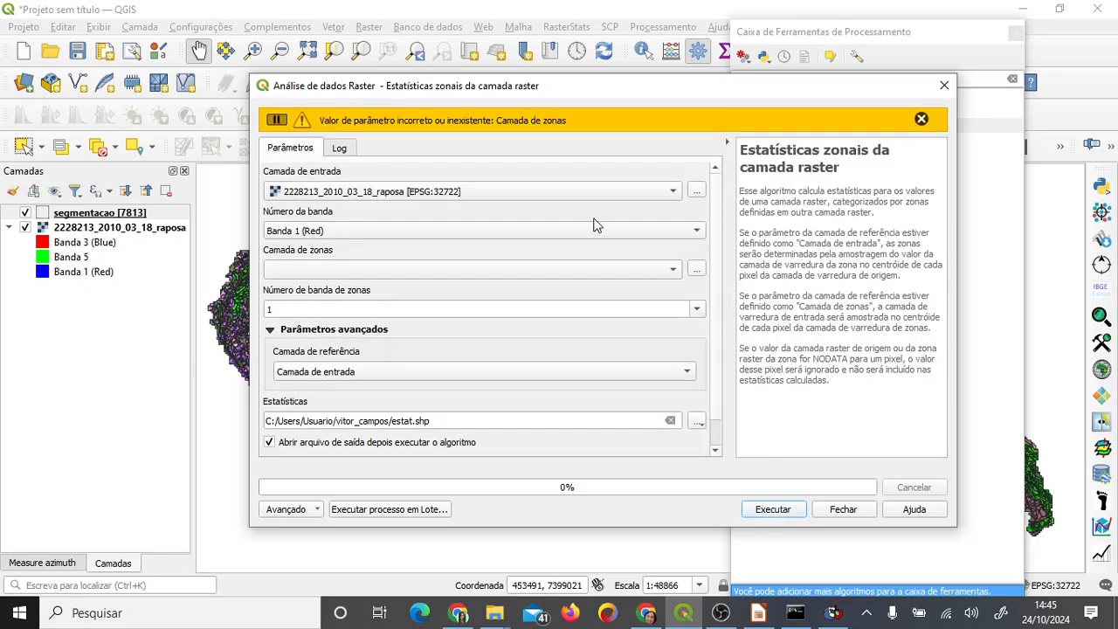
- Set the raposa raster as the zone layer, then close the tool without running it
left_click(288, 269)
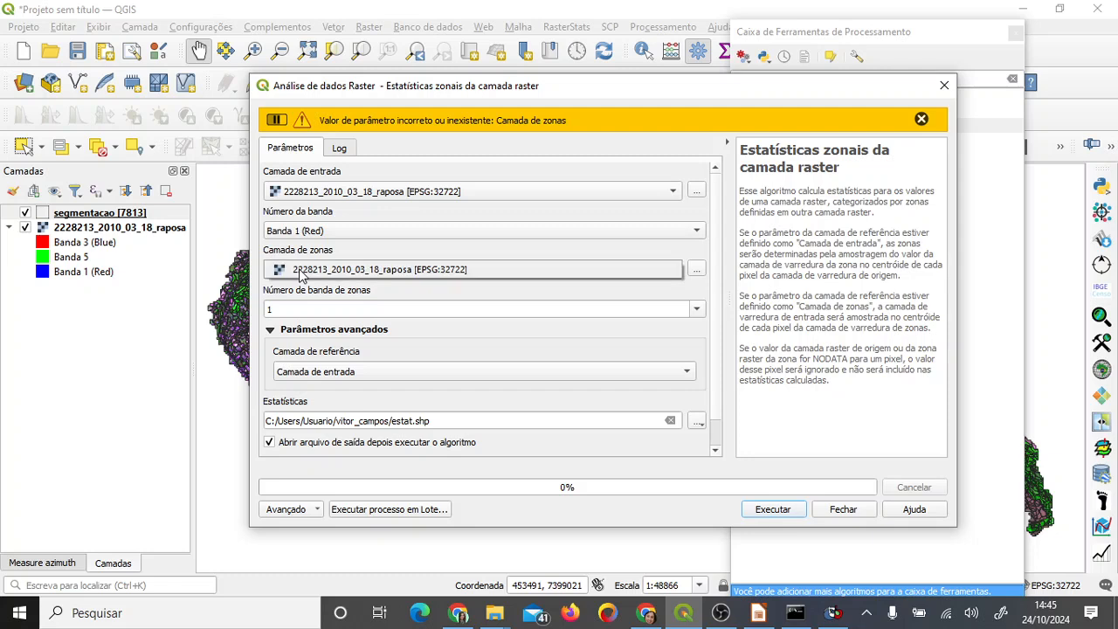
left_click(362, 273)
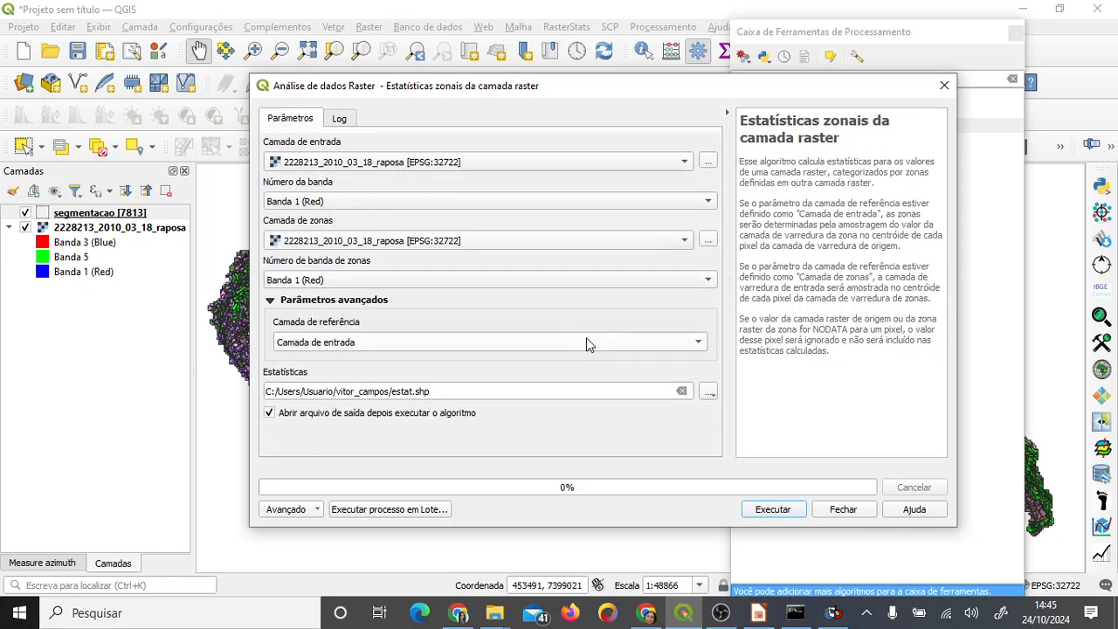
left_click(428, 243)
left_click(435, 242)
left_click(686, 249)
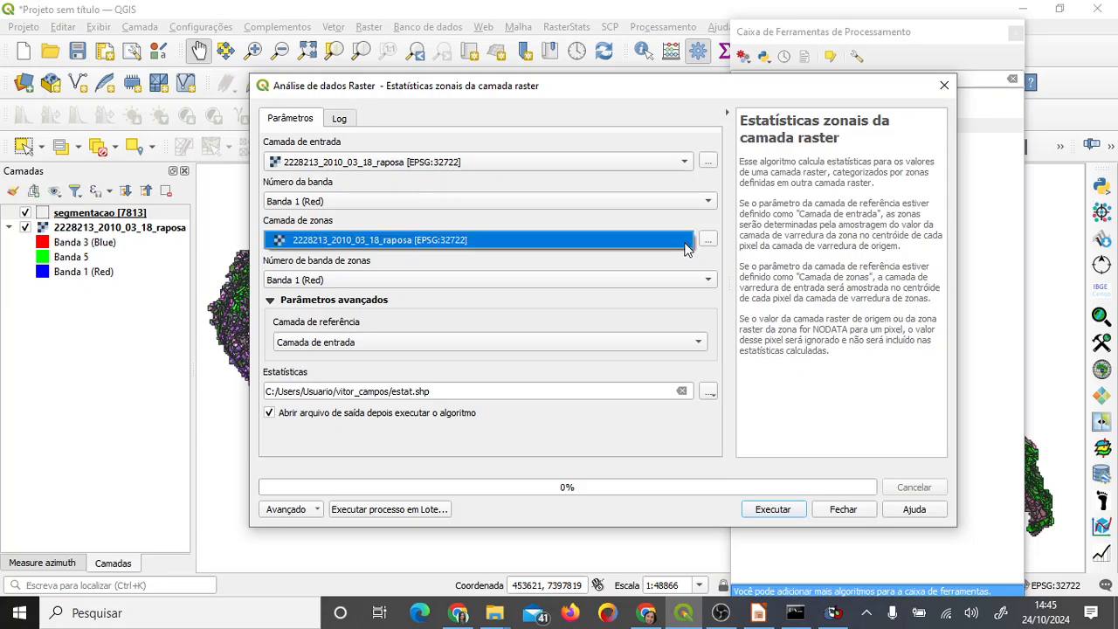
left_click(688, 245)
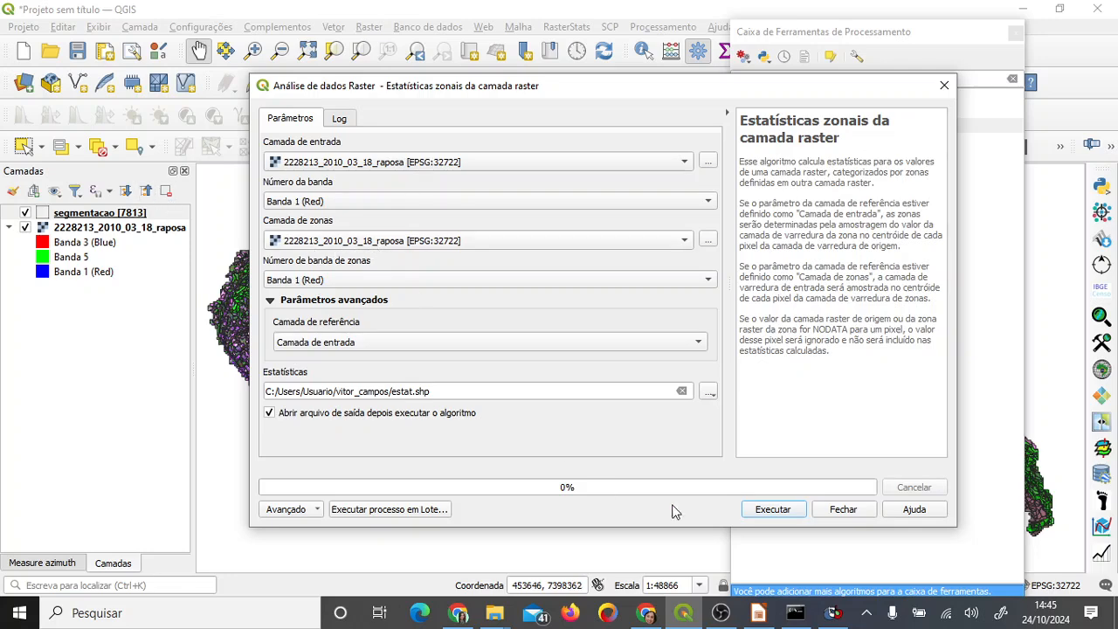
left_click(842, 510)
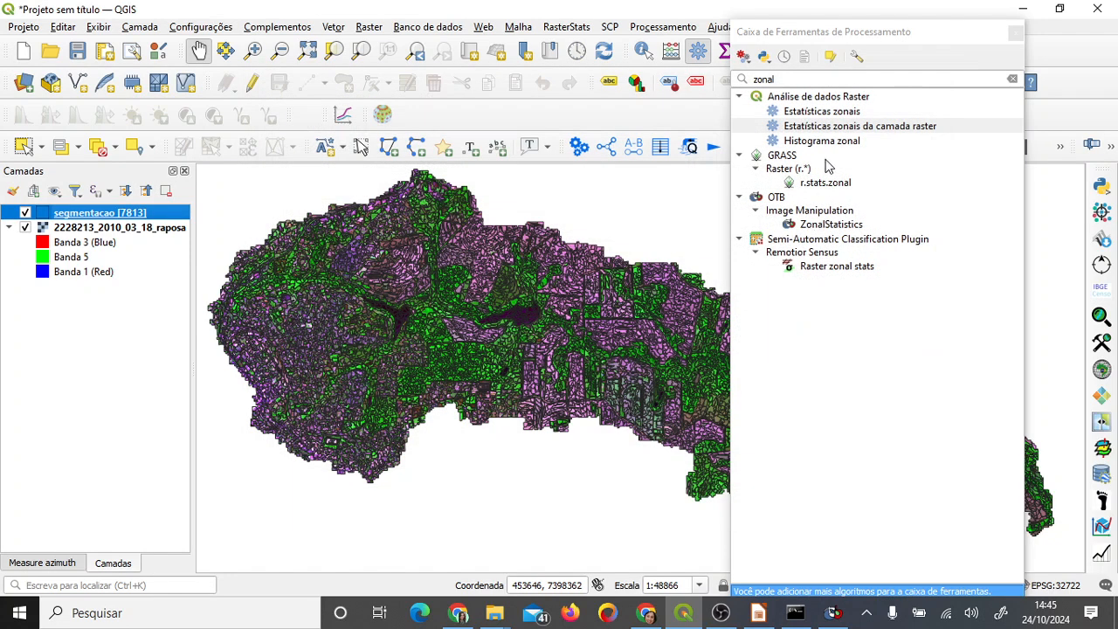
- Open Estatísticas zonais and choose the 2228213_2010_03_18_raposa raster
left_click(834, 111)
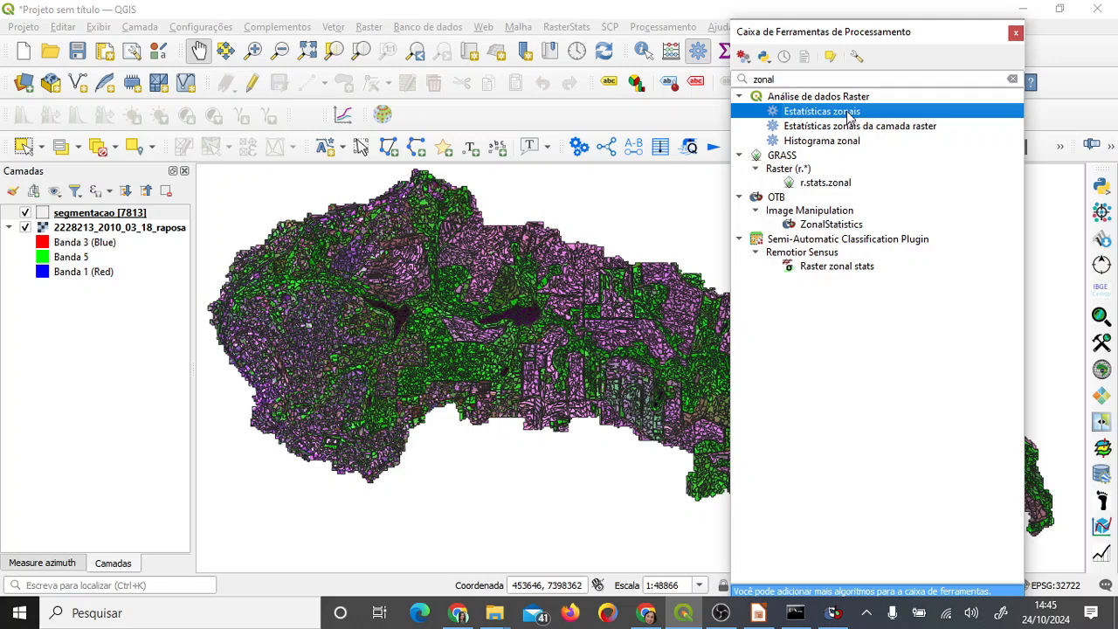
double_click(847, 113)
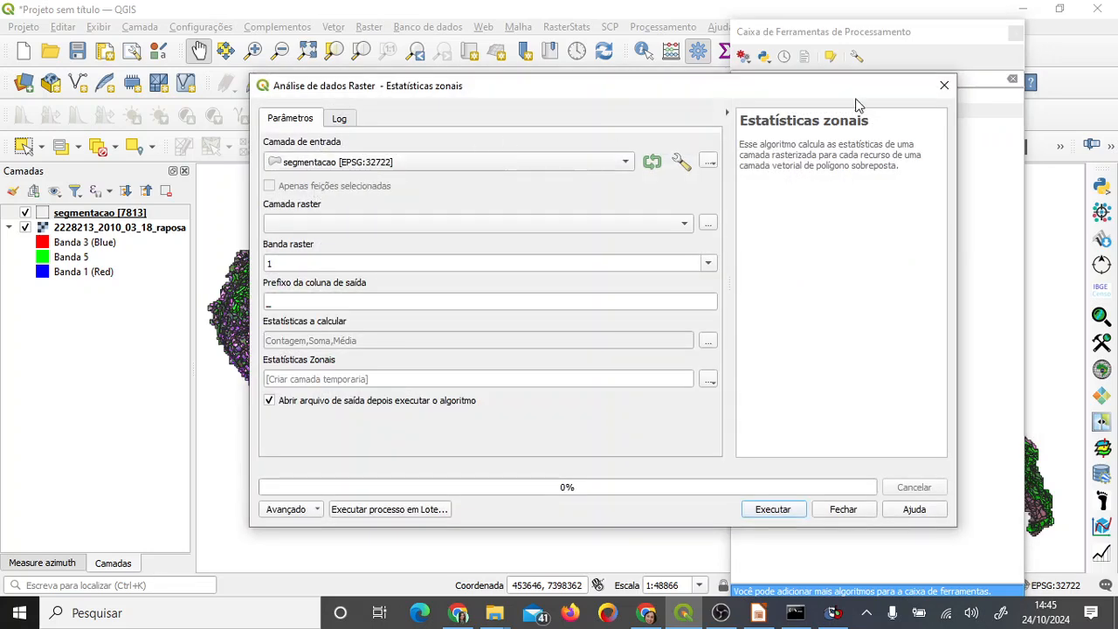
left_click_drag(873, 81, 768, 89)
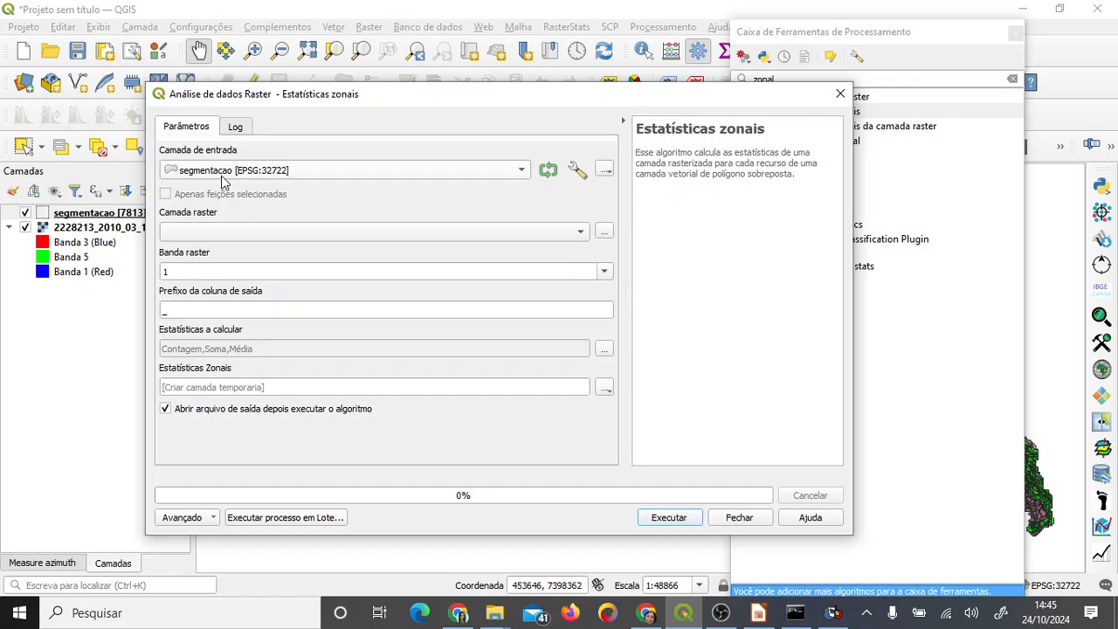
left_click(236, 232)
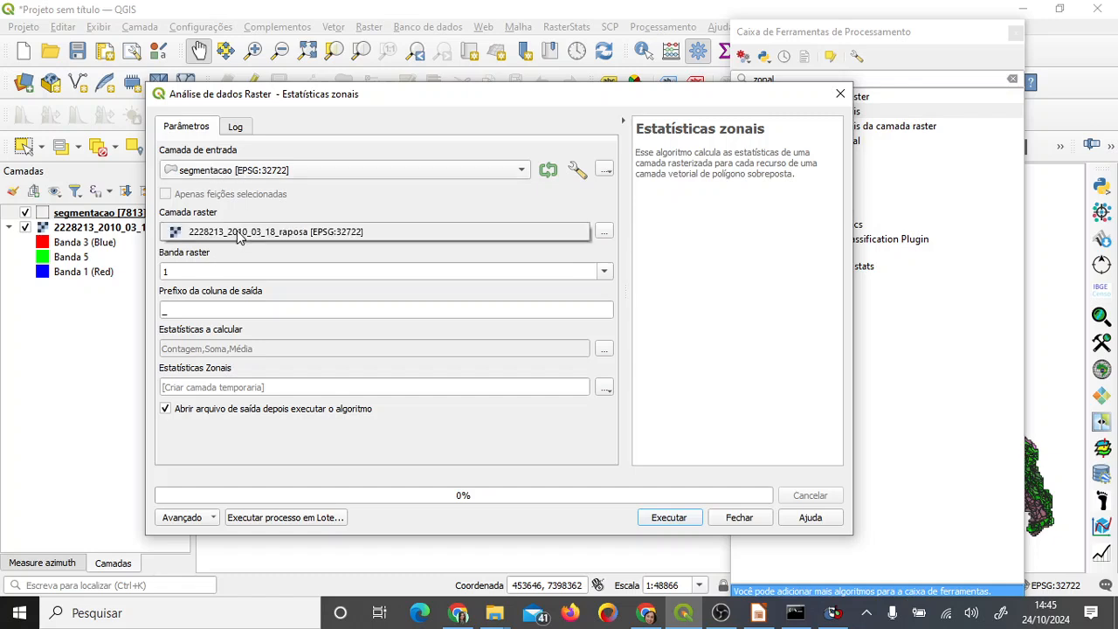
left_click(273, 234)
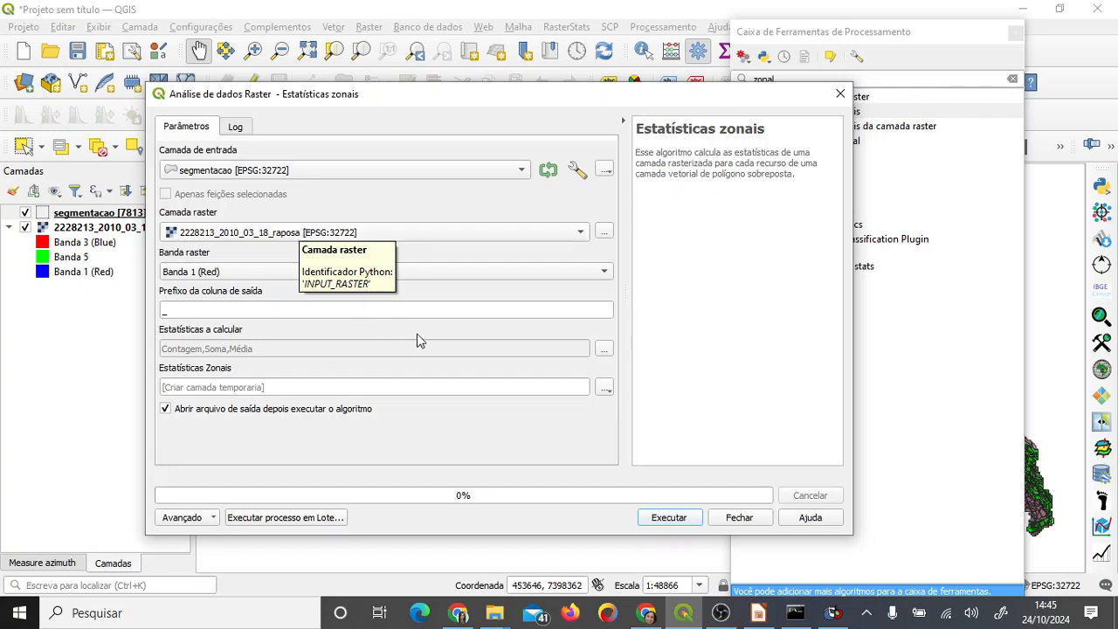
- Select every statistic to calculate, including Mediana
left_click(213, 306)
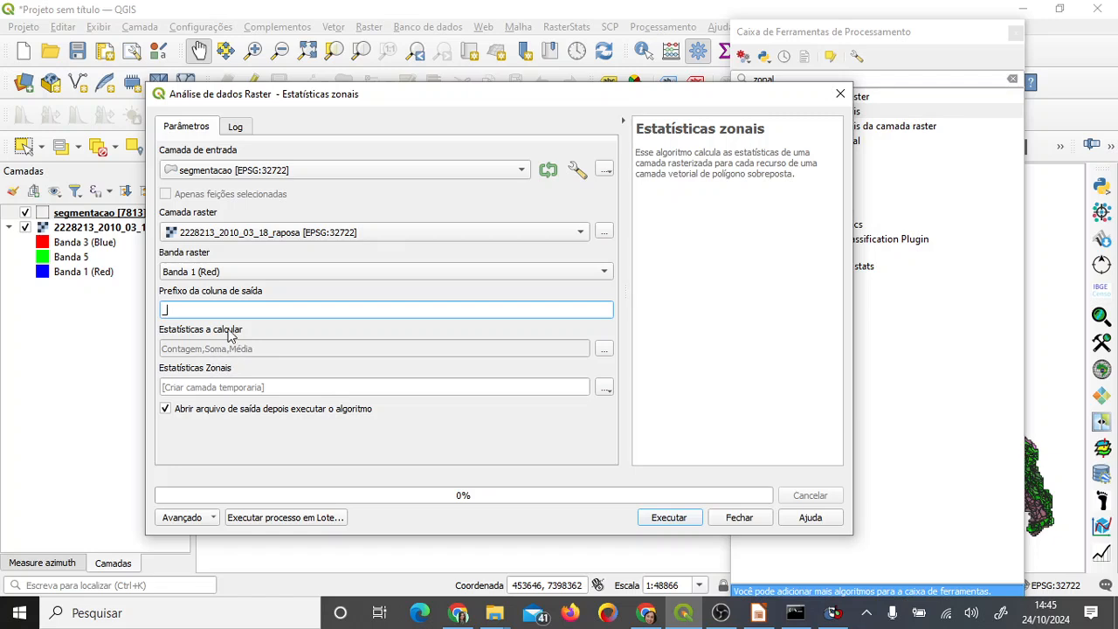
left_click(607, 350)
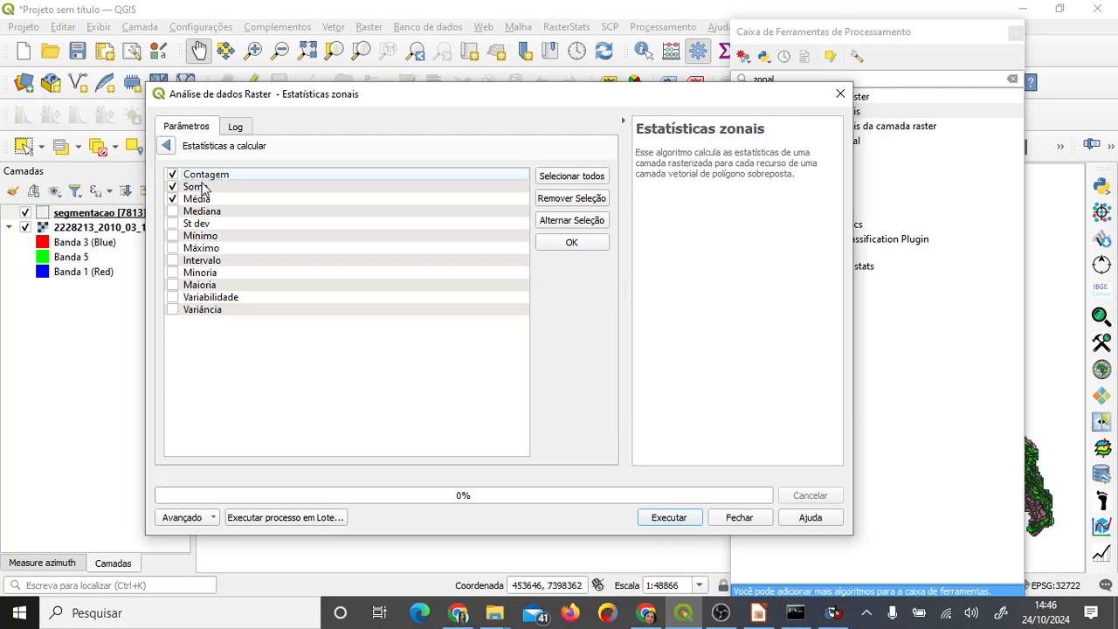
left_click(173, 212)
left_click(572, 176)
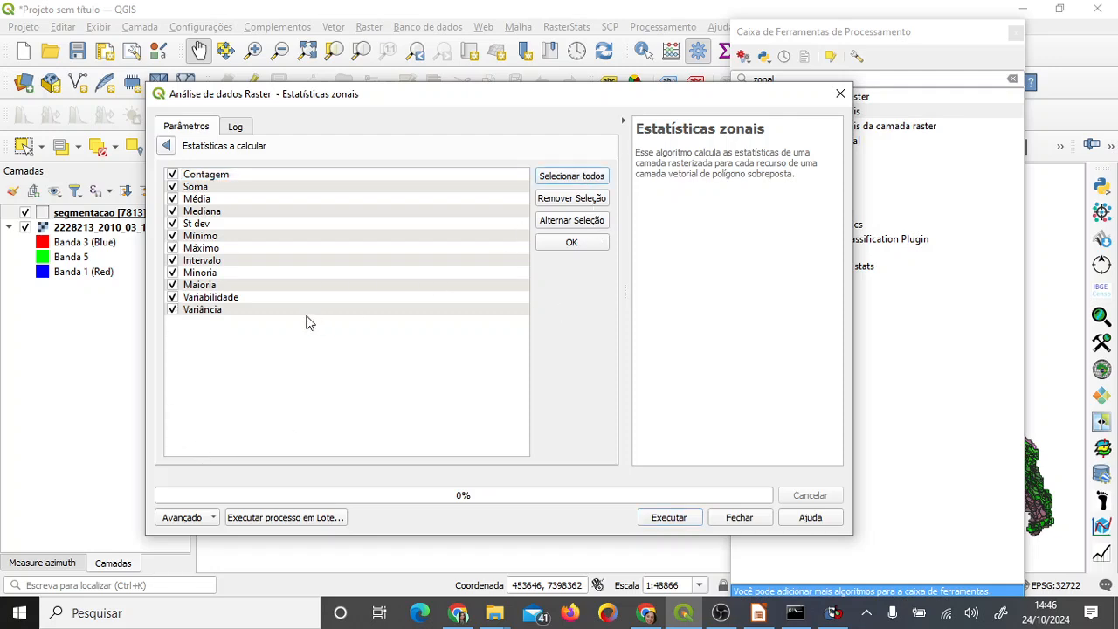
left_click(167, 147)
- Save the output as atrib_b1.shp, run it, and highlight the invalid geometry error in the log
left_click(401, 390)
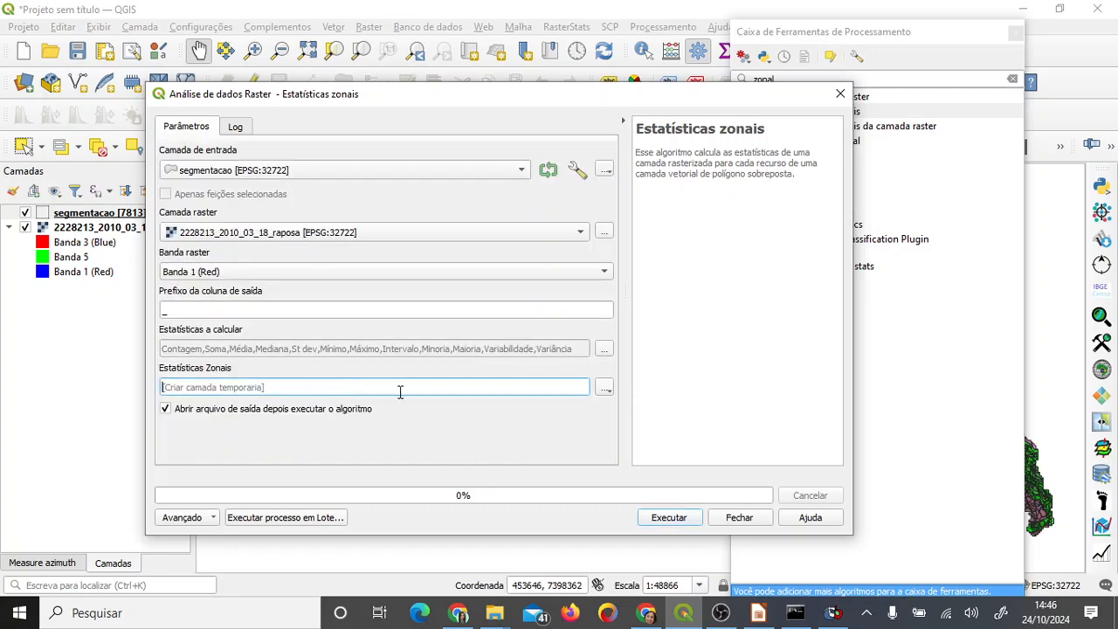
left_click(605, 389)
left_click(690, 426)
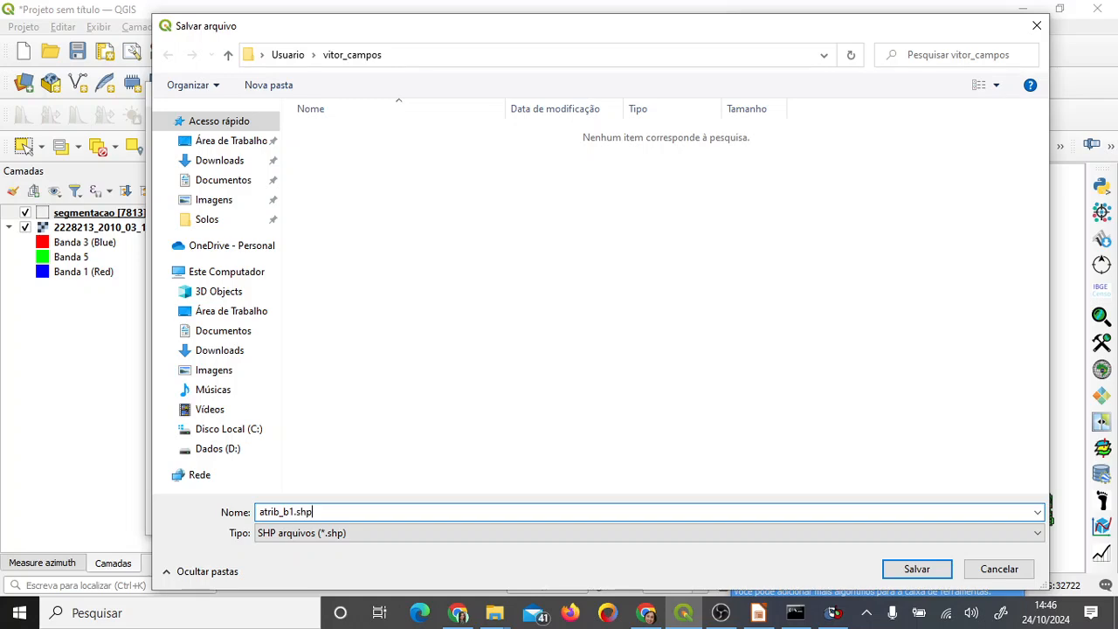
key("Return")
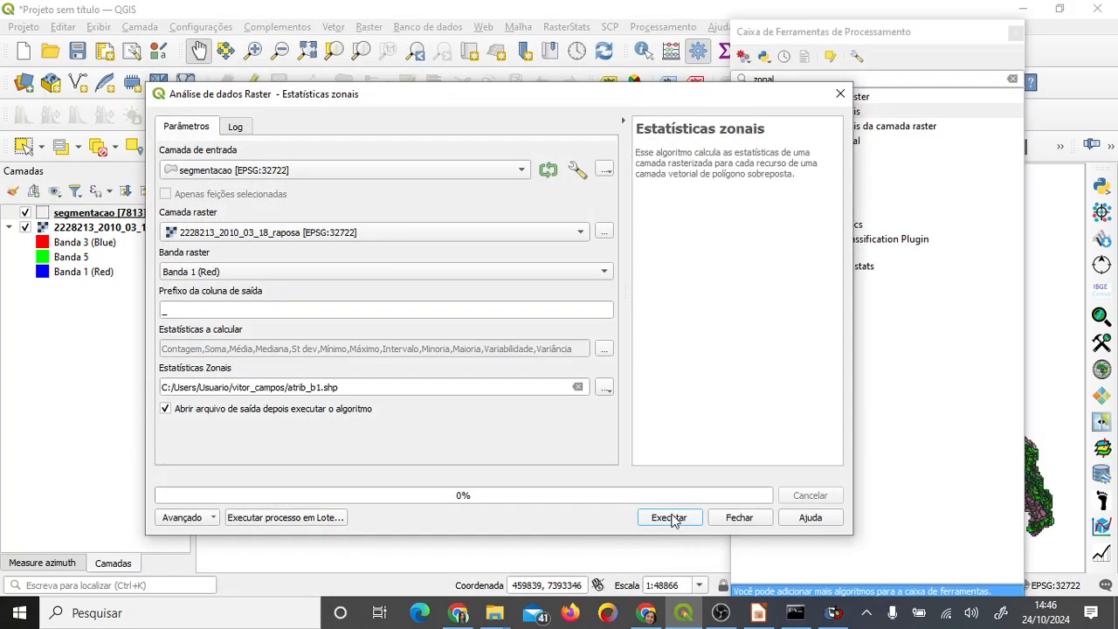
left_click(669, 517)
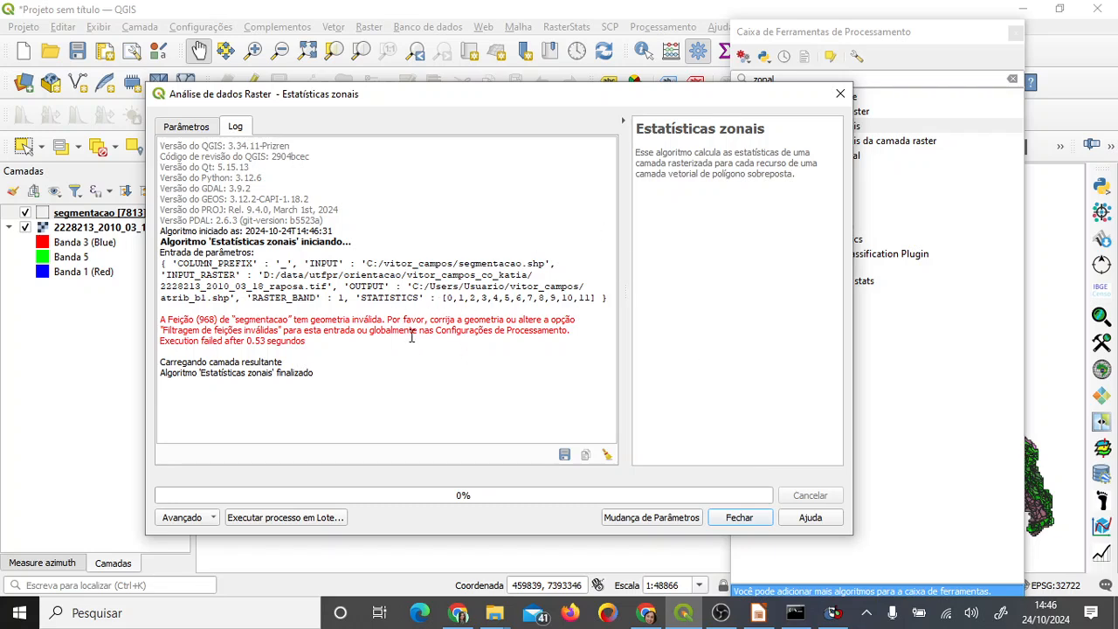
left_click_drag(307, 319, 402, 320)
- Close zonal statistics and run Corrigir geometrias on the segmentation layer
left_click(515, 374)
left_click(739, 517)
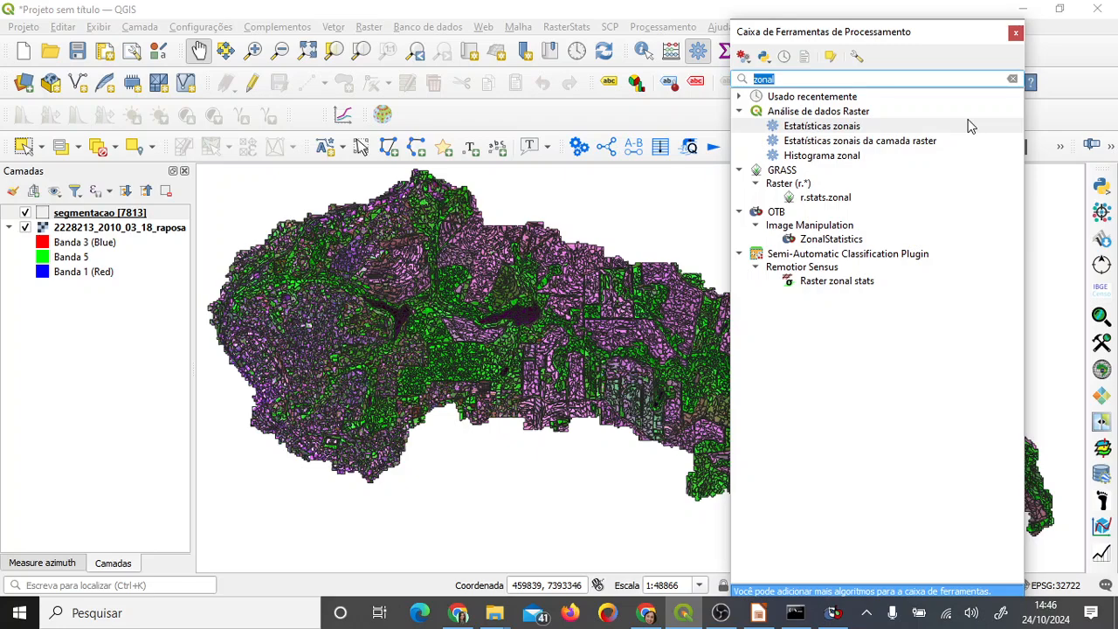
type("corrigir")
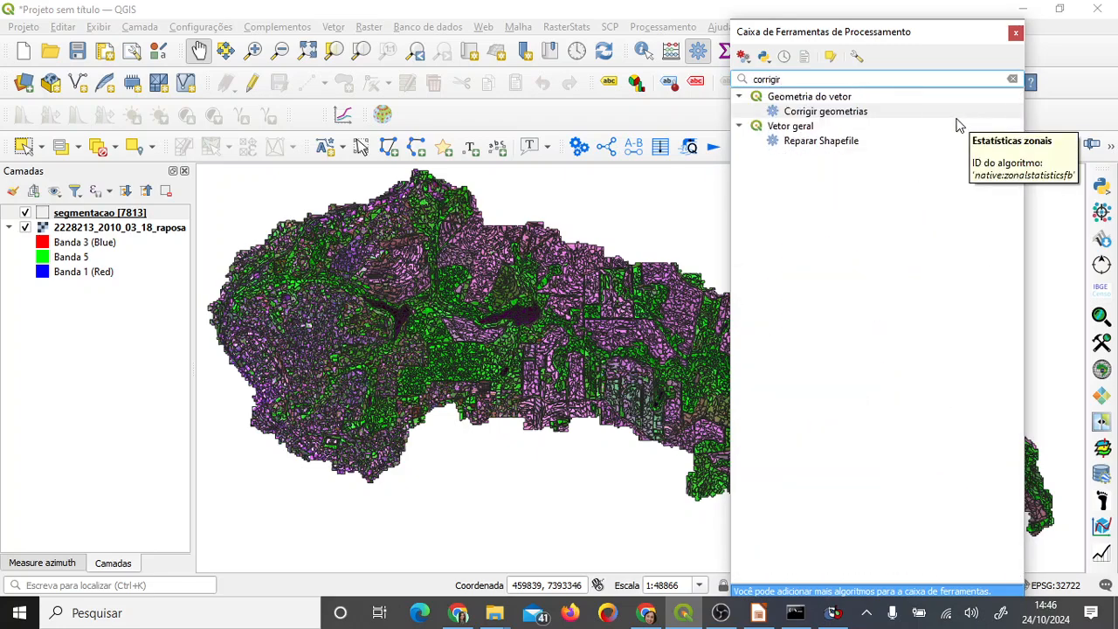
double_click(861, 111)
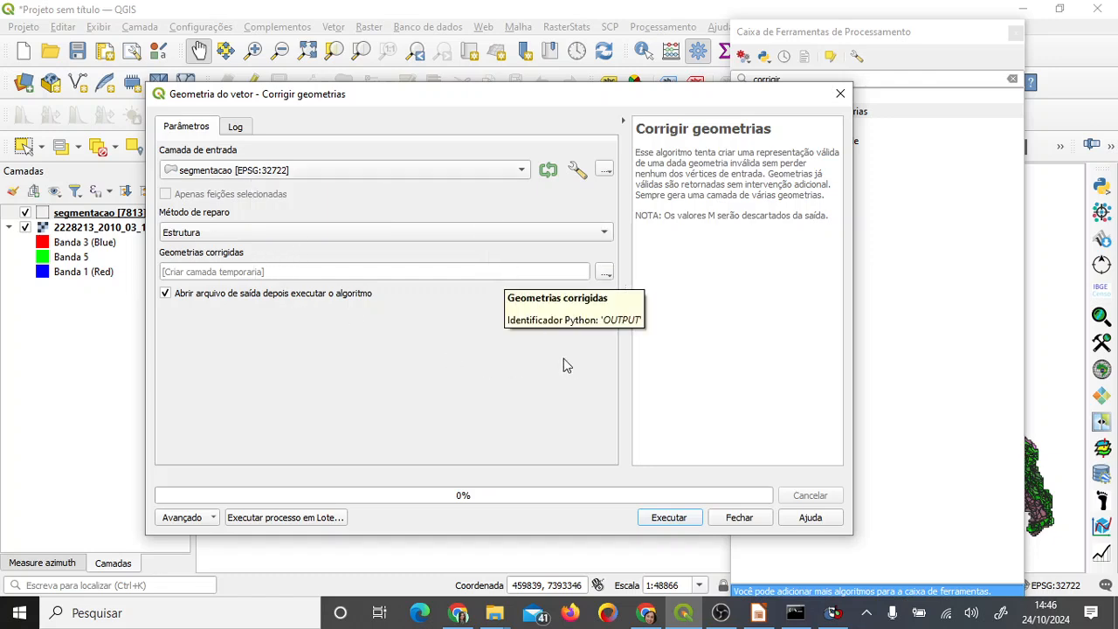
left_click(681, 522)
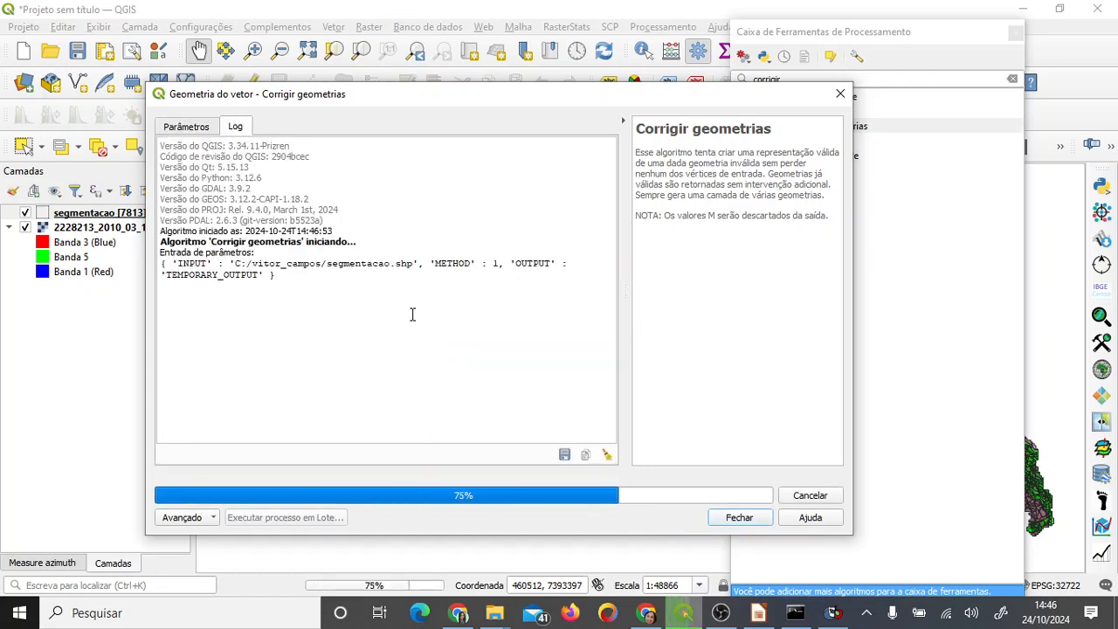
- Close the geometry repair window and open Estatísticas zonais from a 'zonal' search
left_click(757, 522)
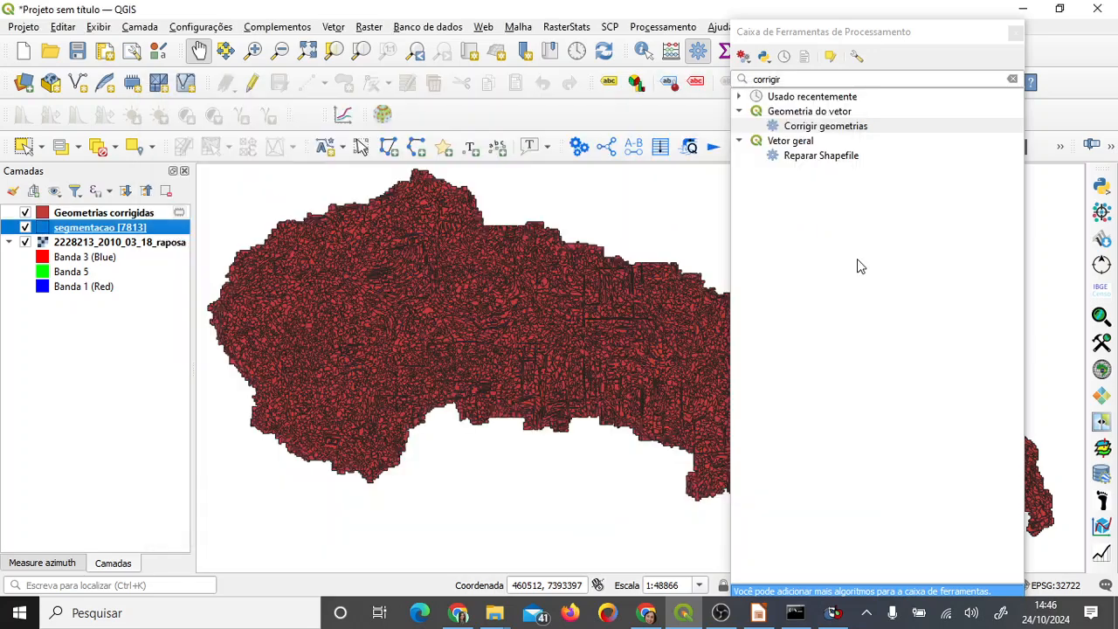
left_click(778, 78)
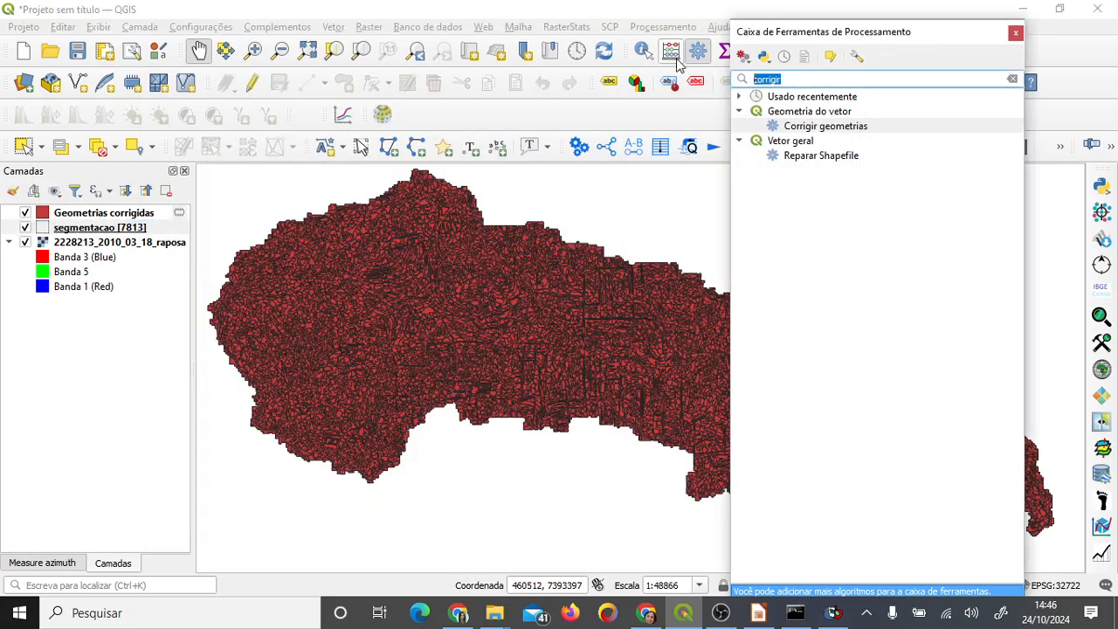
type("zonal")
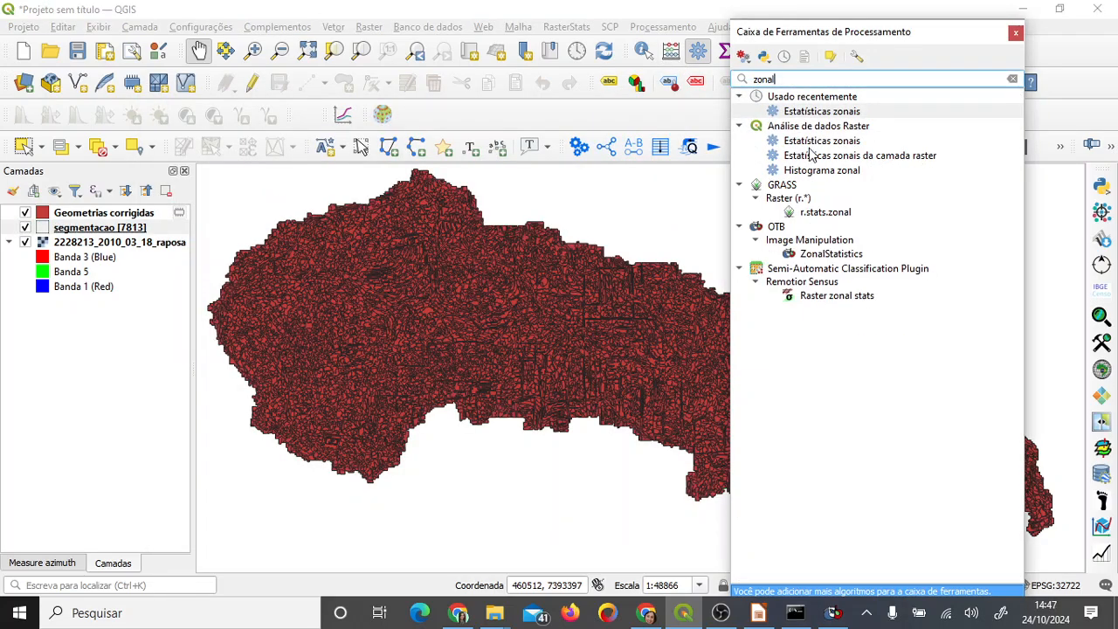
double_click(812, 112)
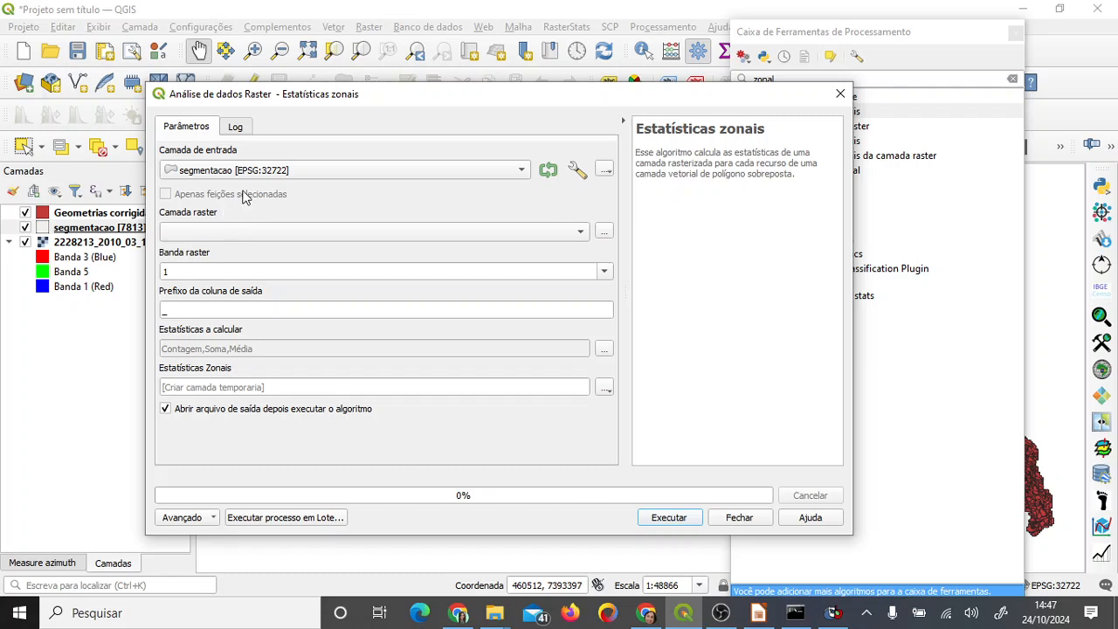
- Use Geometrias corrigidas as input with the 2228213 raster and Banda 1 (Red)
left_click(232, 174)
left_click(245, 153)
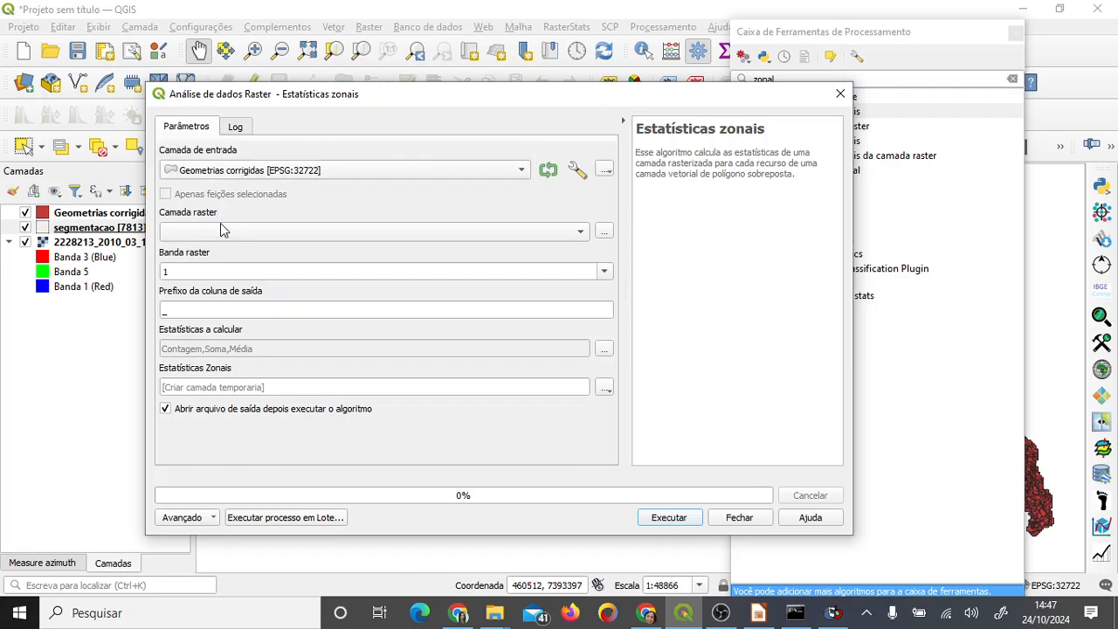
left_click(222, 232)
left_click(225, 234)
left_click(248, 273)
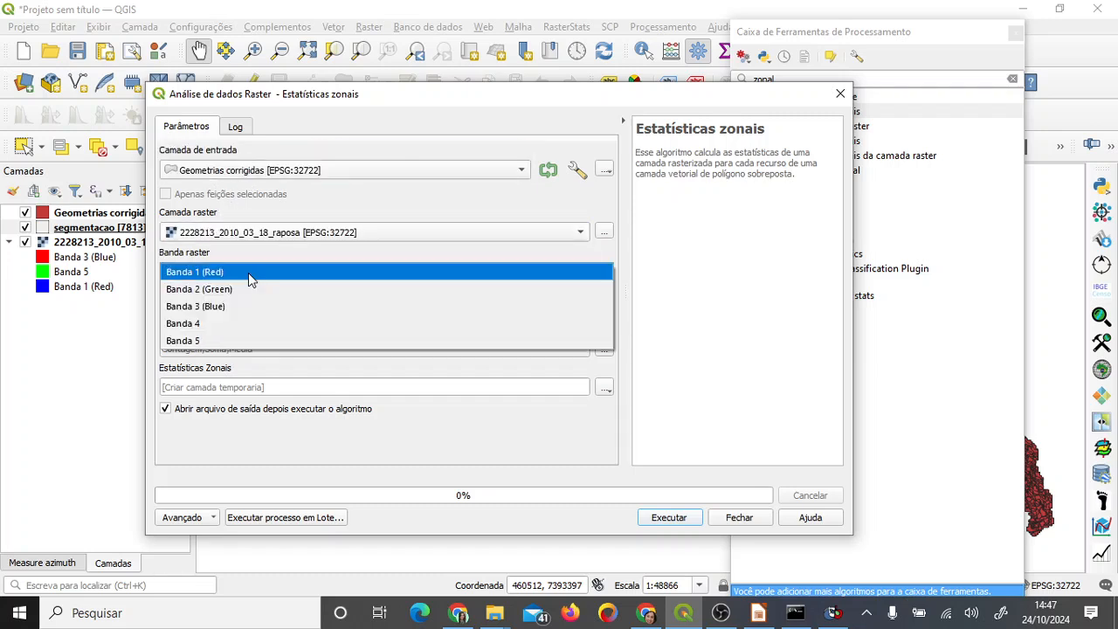
left_click(254, 276)
- Tick every statistic, use column prefix b1_, and run the tool
left_click(199, 312)
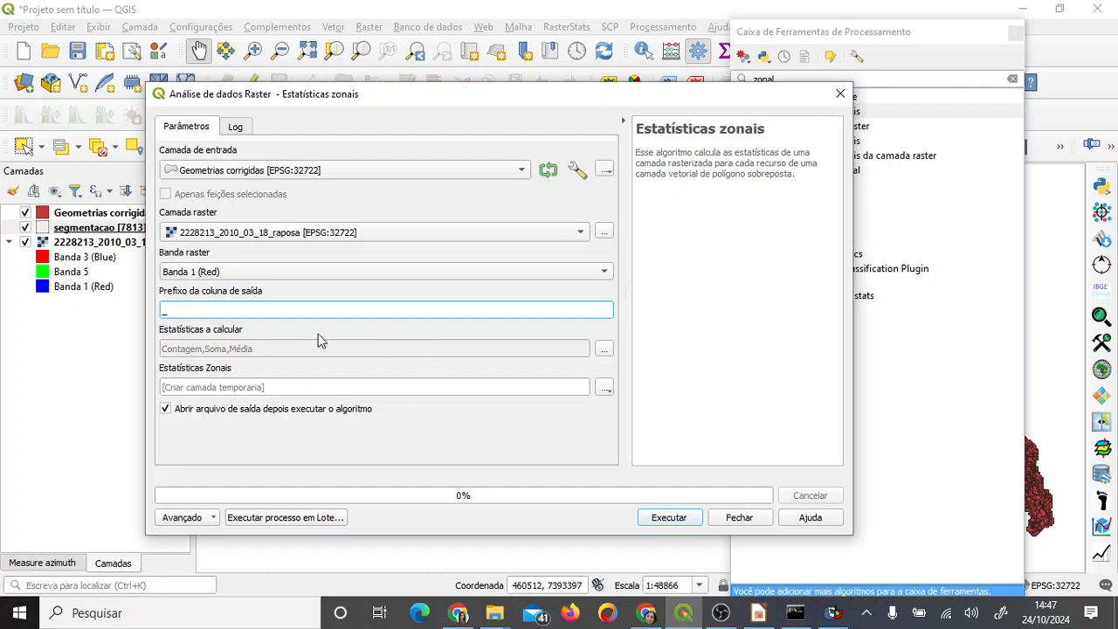
left_click(603, 348)
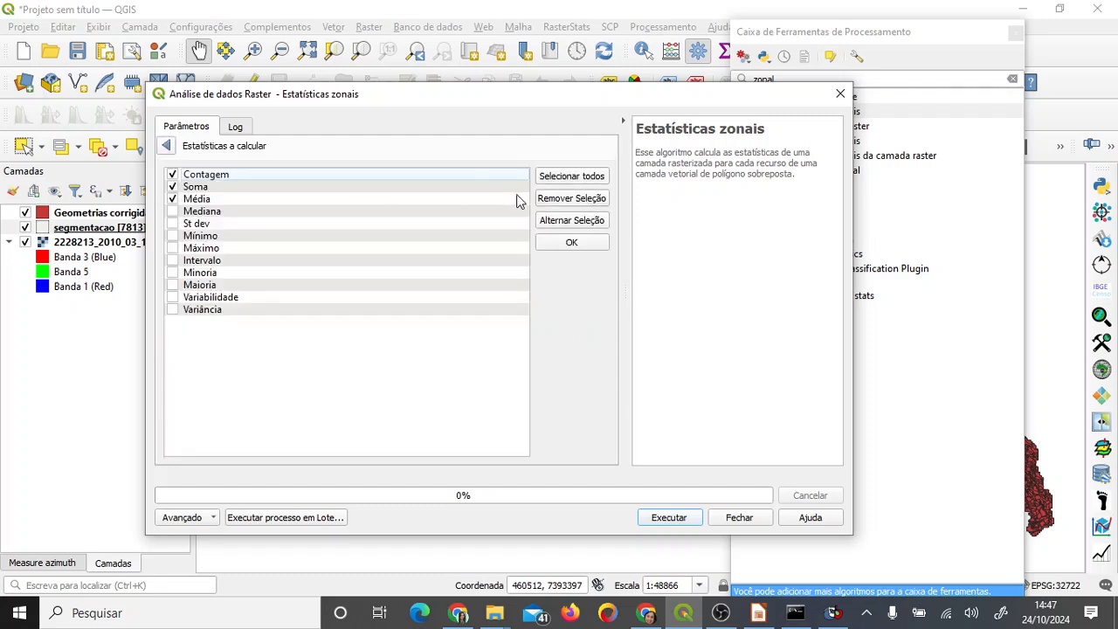
left_click(573, 176)
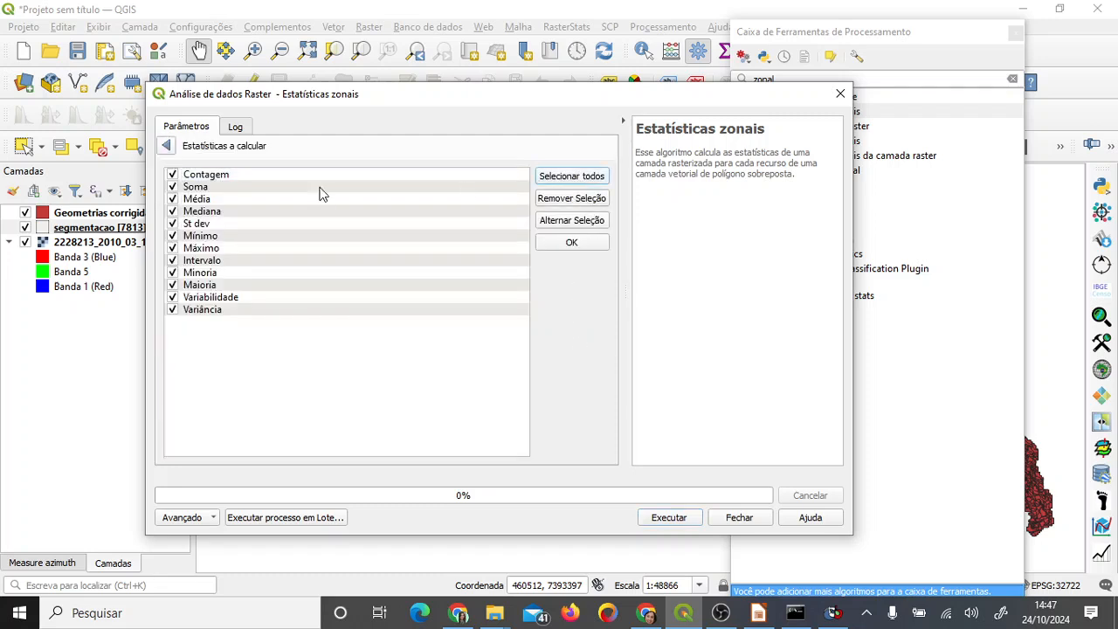
left_click(170, 144)
left_click(187, 311)
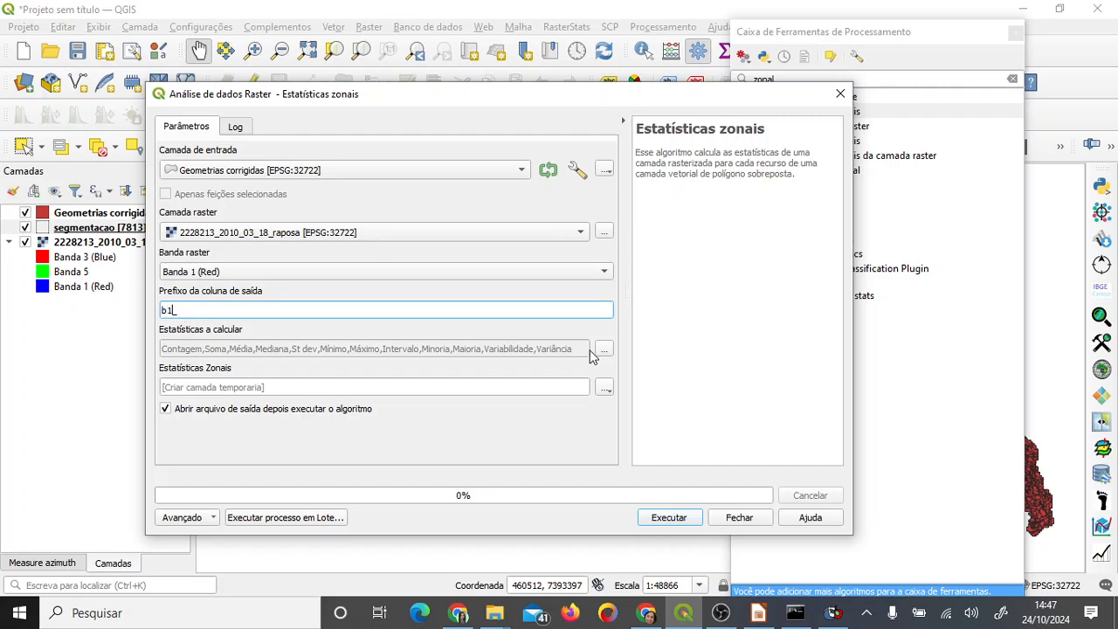
left_click(686, 521)
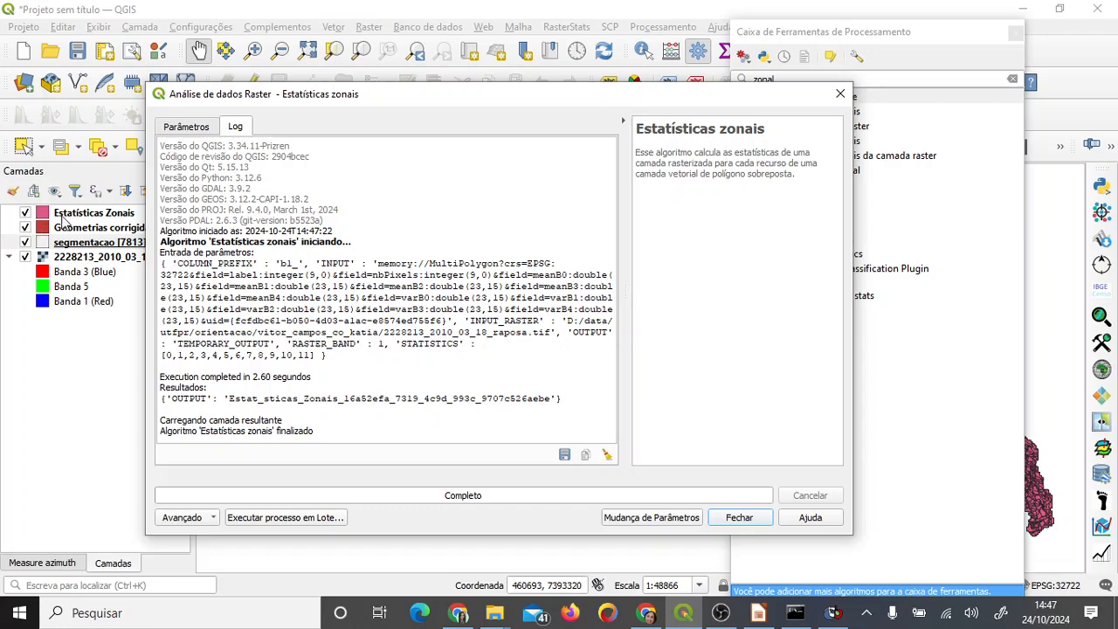
left_click(93, 214)
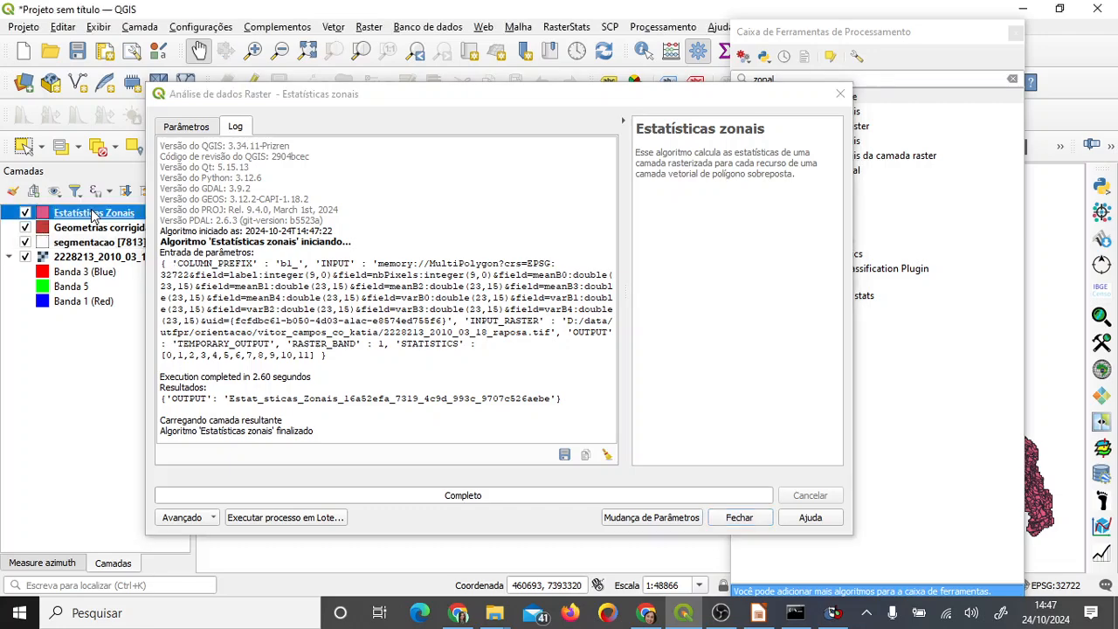
right_click(96, 216)
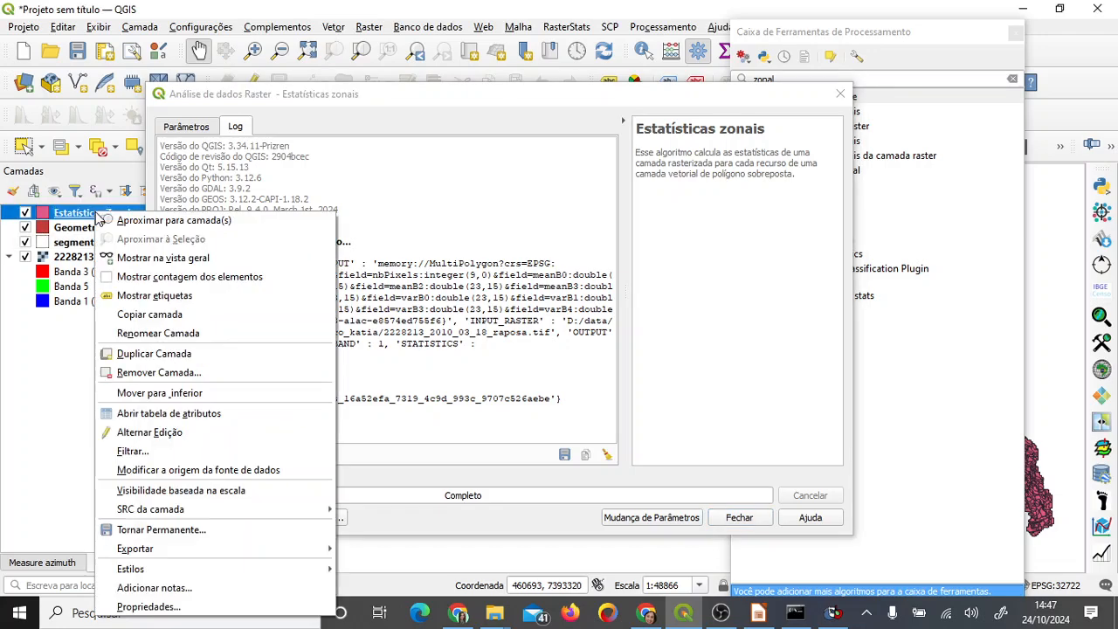
left_click(166, 411)
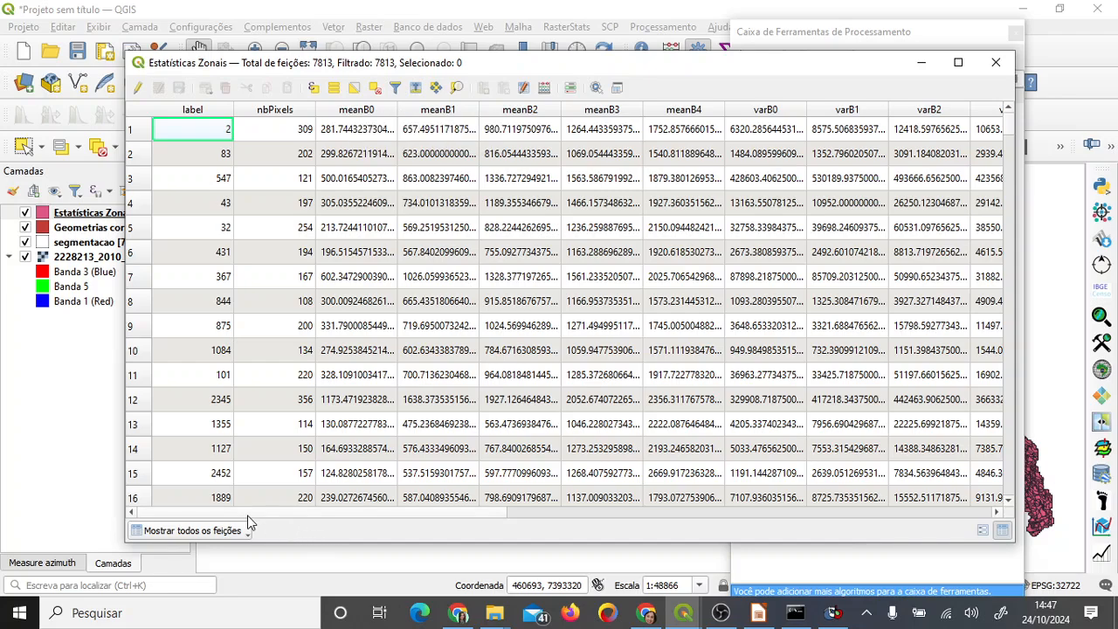
left_click_drag(249, 514, 591, 527)
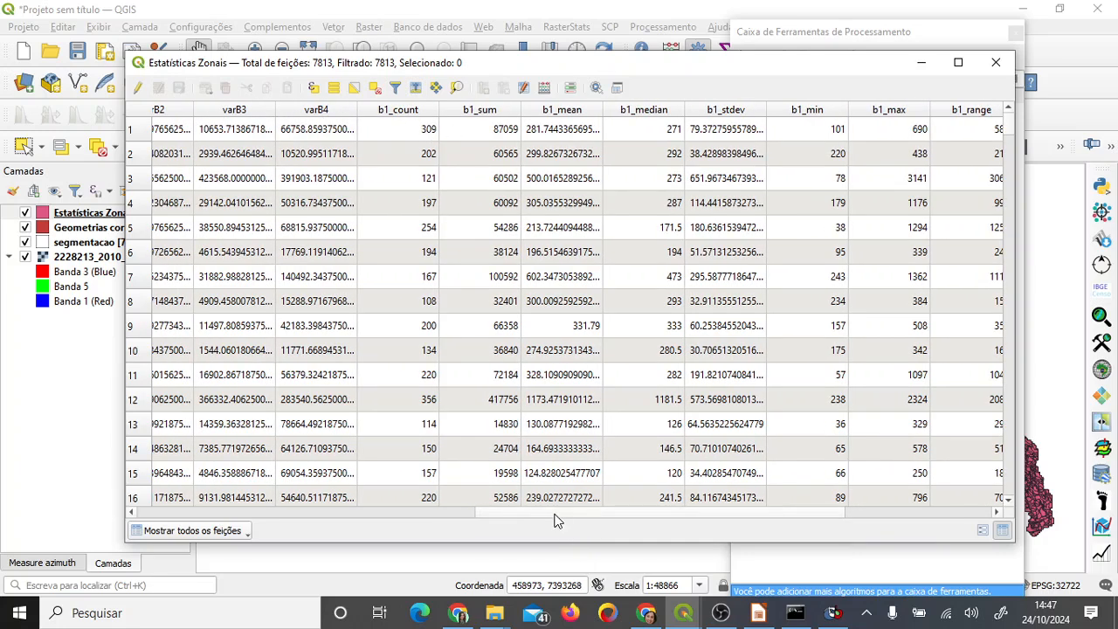
left_click_drag(556, 515, 642, 470)
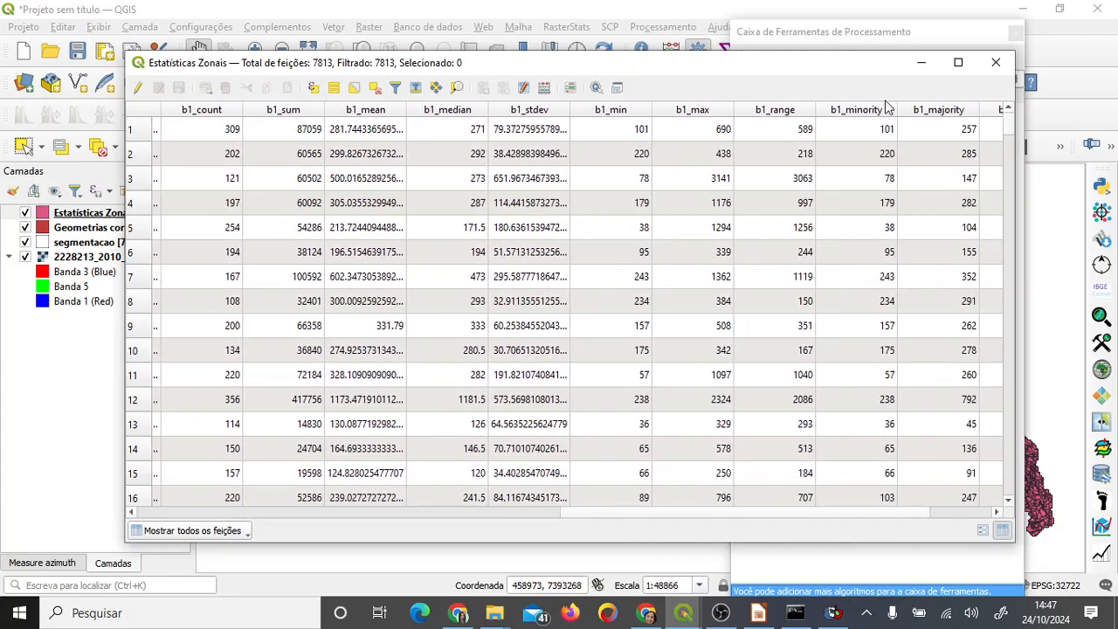
left_click_drag(786, 517, 865, 513)
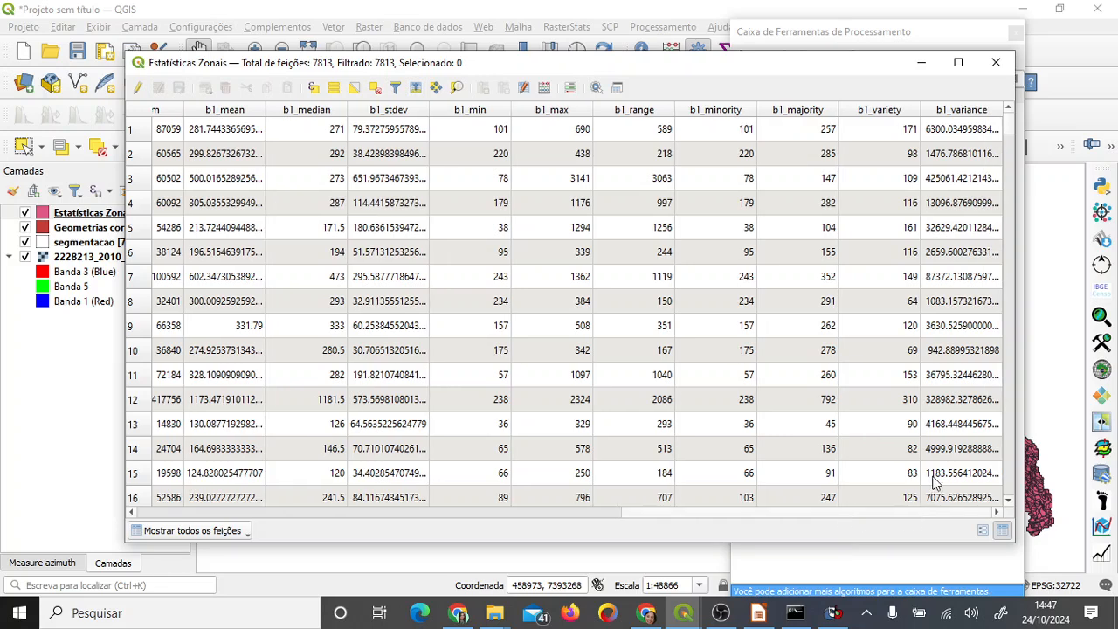
left_click(995, 63)
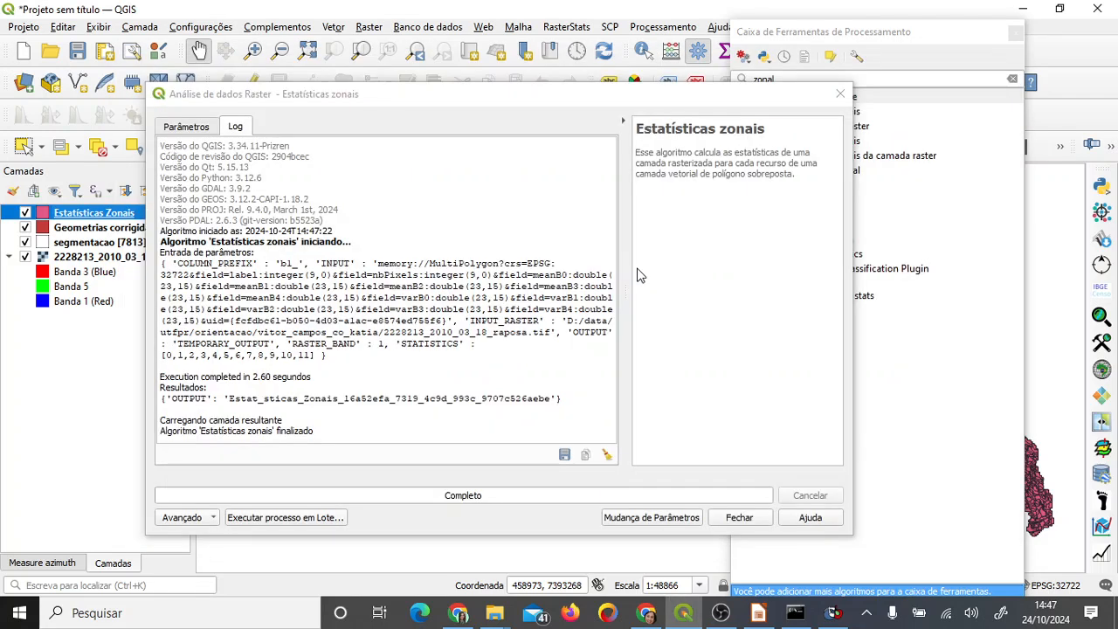
- Use the Estatísticas Zonais layer as input, with raster Banda 2 (Green) and prefix b2_
left_click(193, 129)
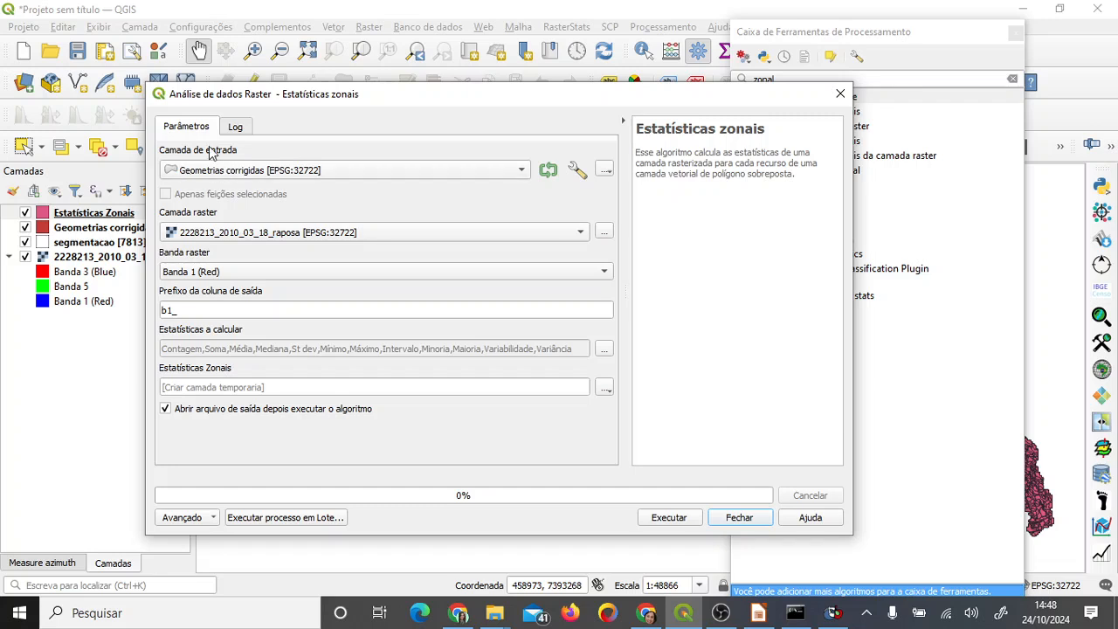
left_click(229, 171)
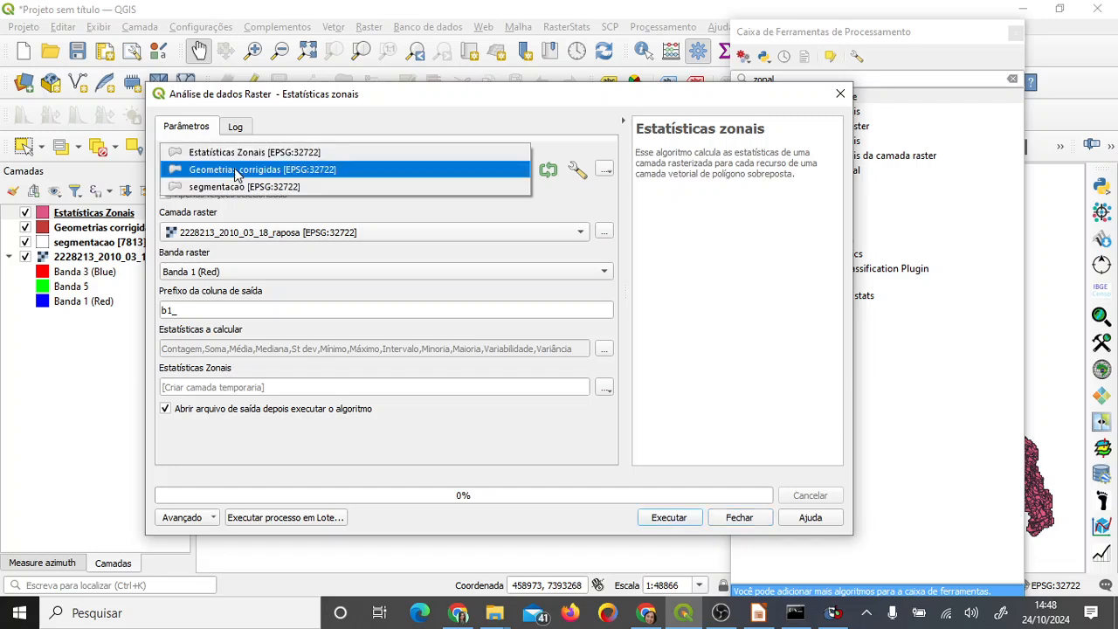
left_click(248, 155)
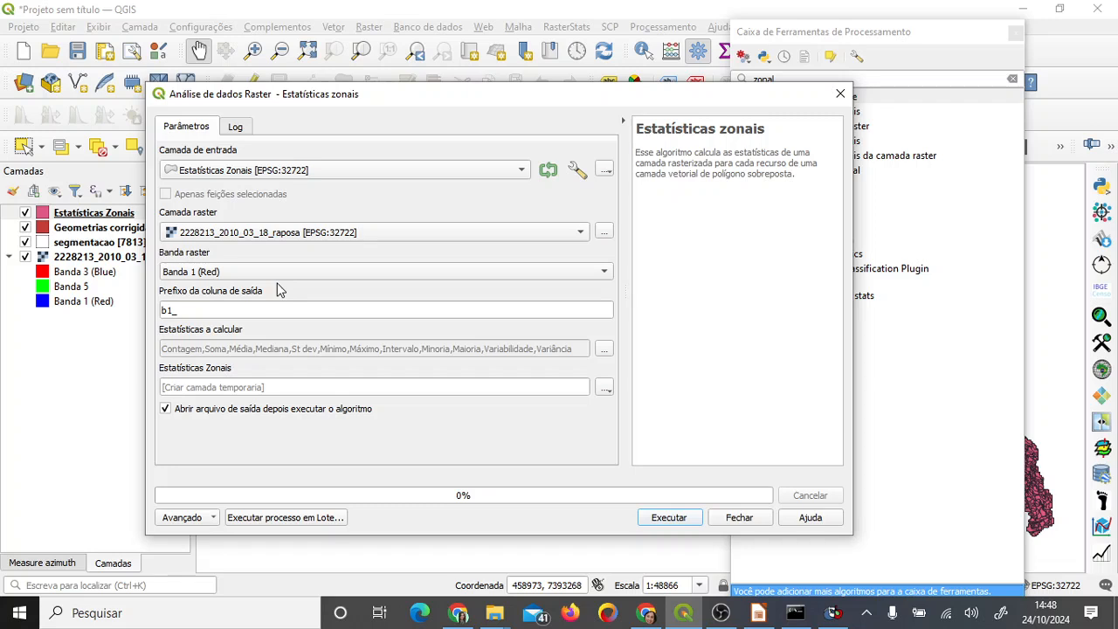
left_click(212, 272)
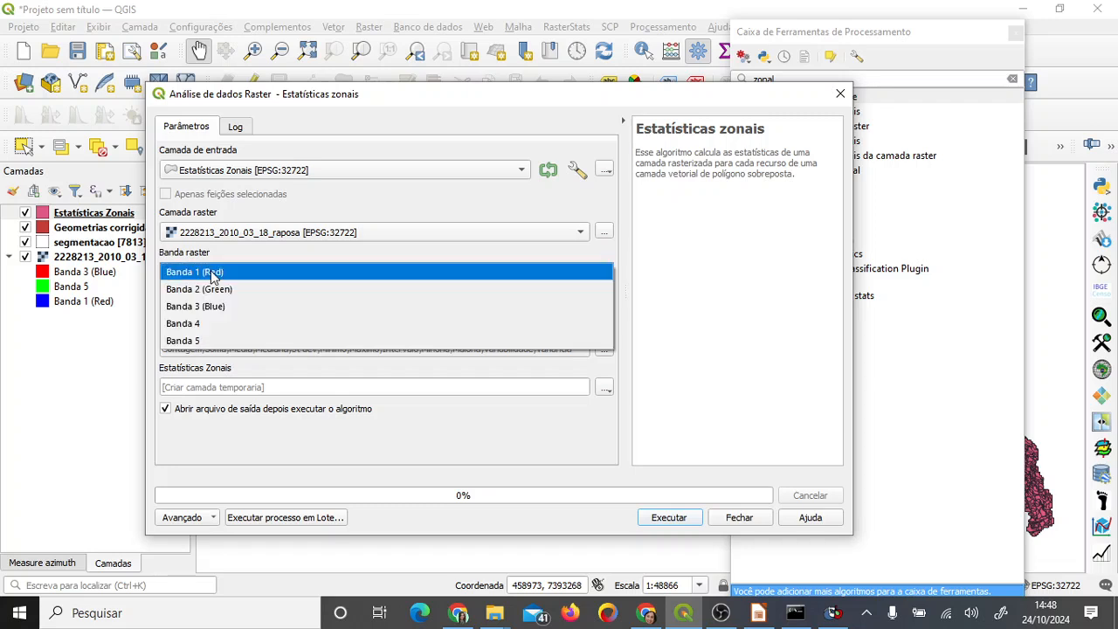
left_click(216, 289)
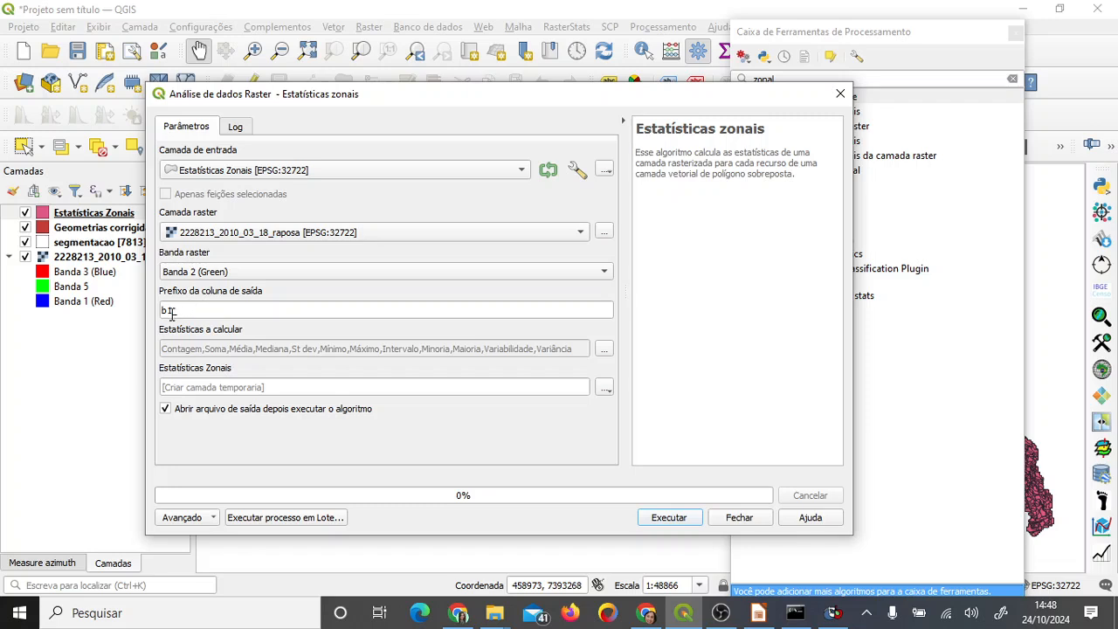
left_click(366, 310)
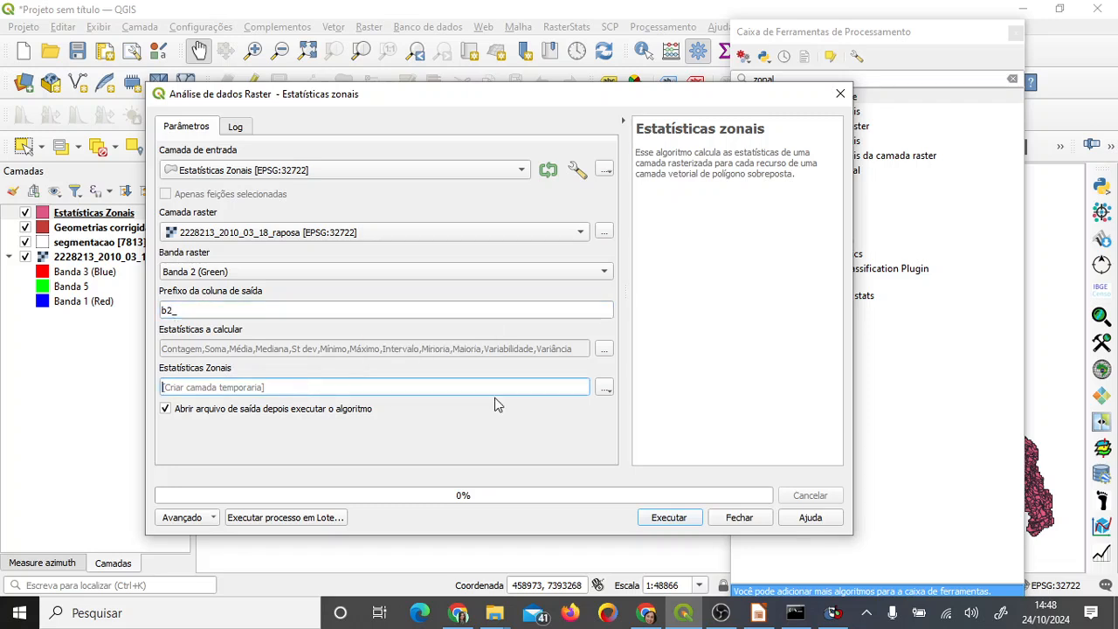
- Save the output to atrib_b1_b2.shp and run the band 2 zonal statistics
left_click(606, 390)
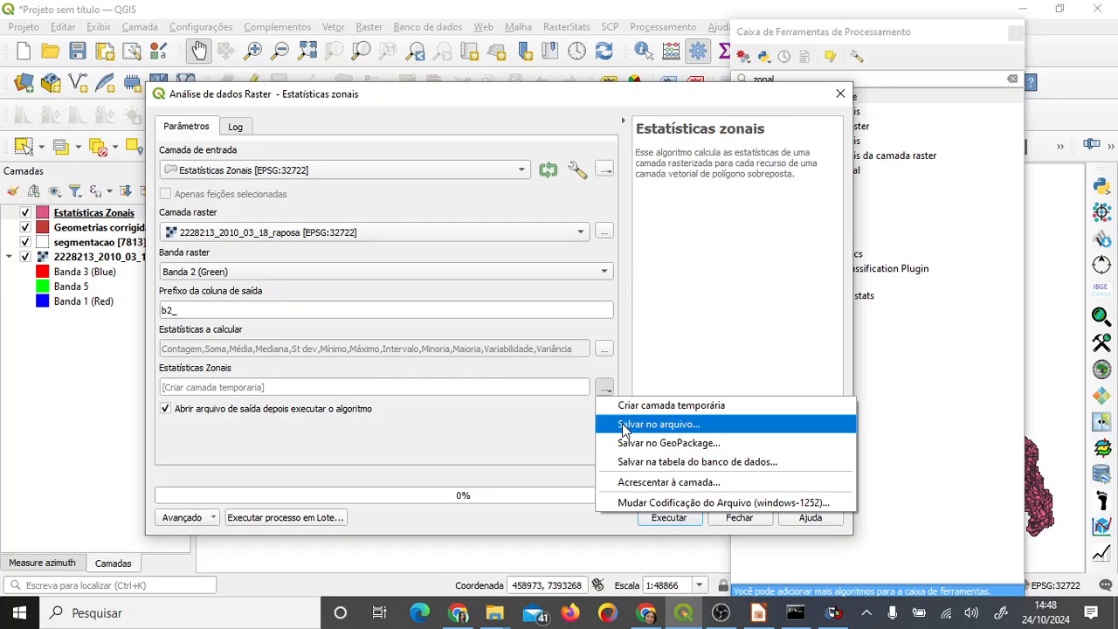
left_click(603, 425)
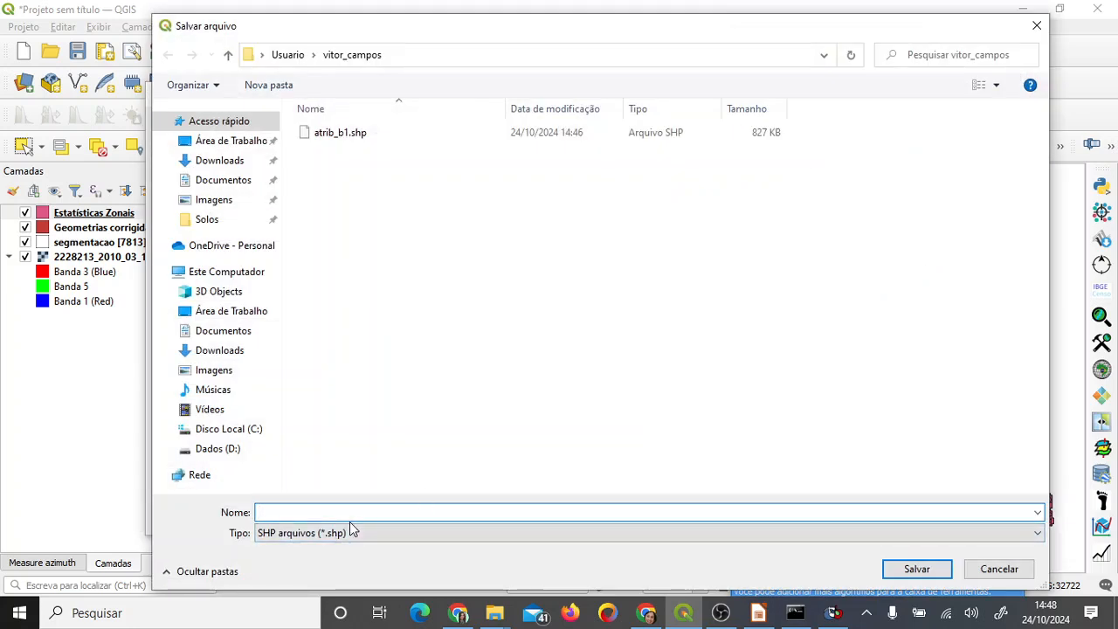
type("atribu")
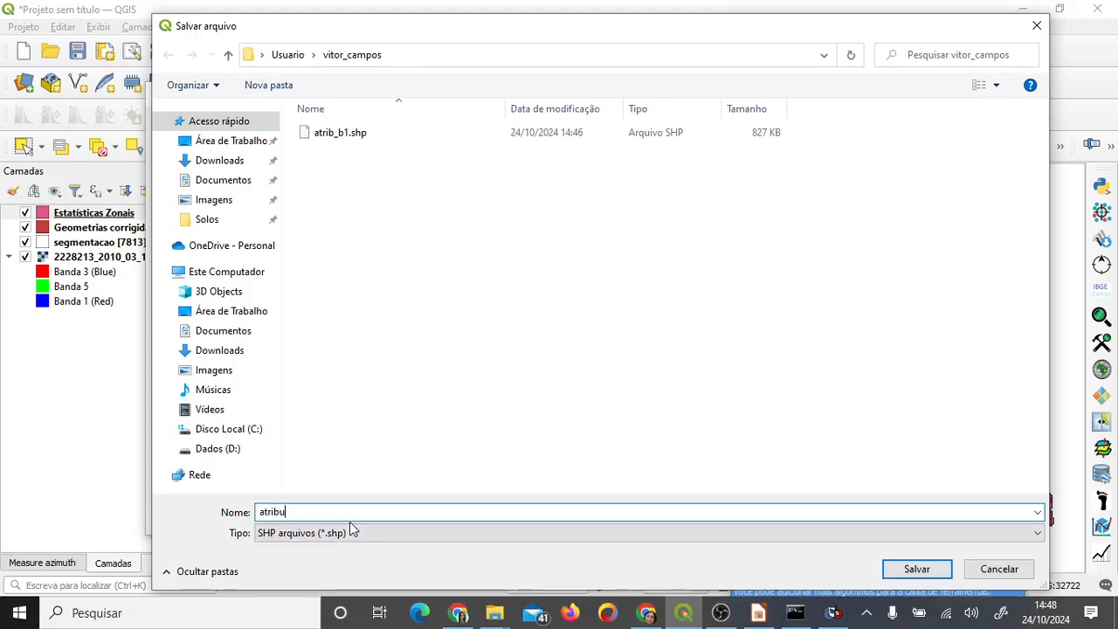
key("BackSpace")
type("_")
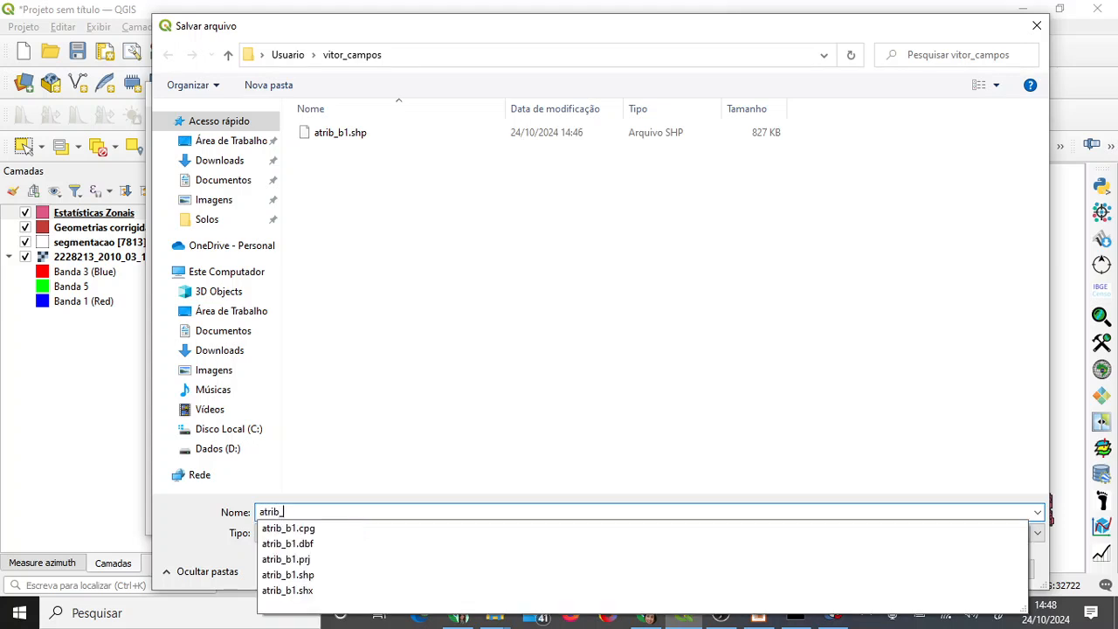
type("b1_b2")
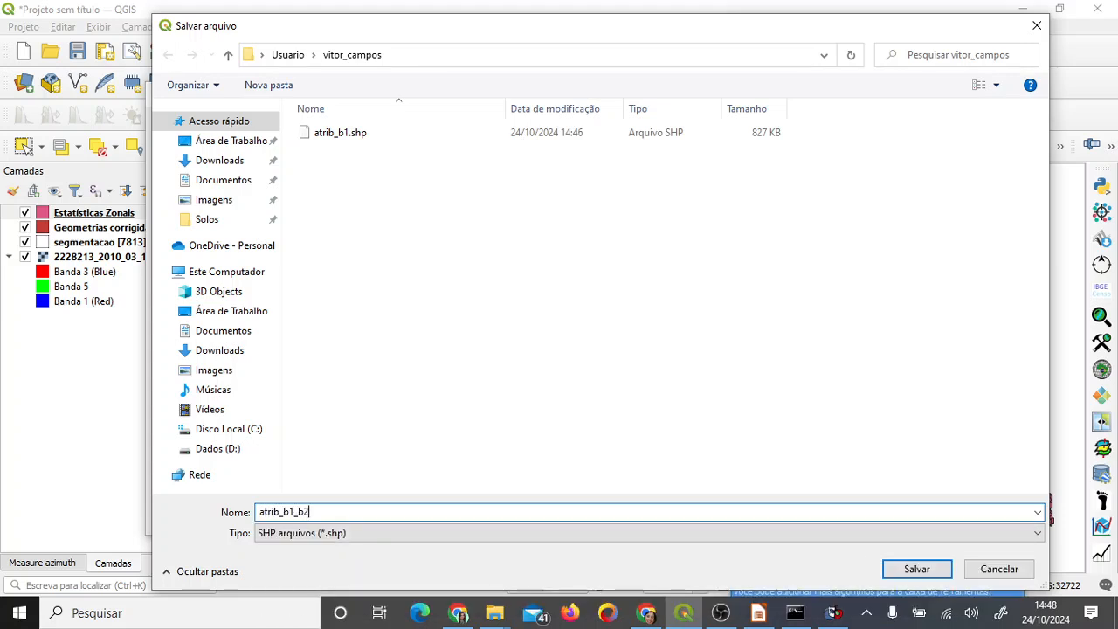
type(".shp")
key("Return")
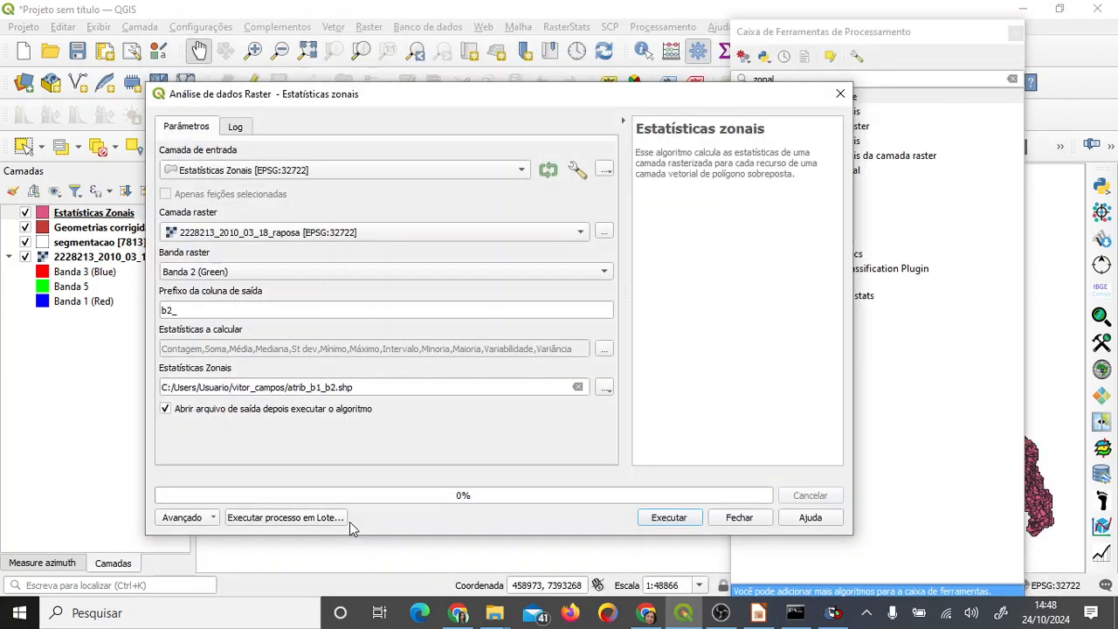
left_click(668, 517)
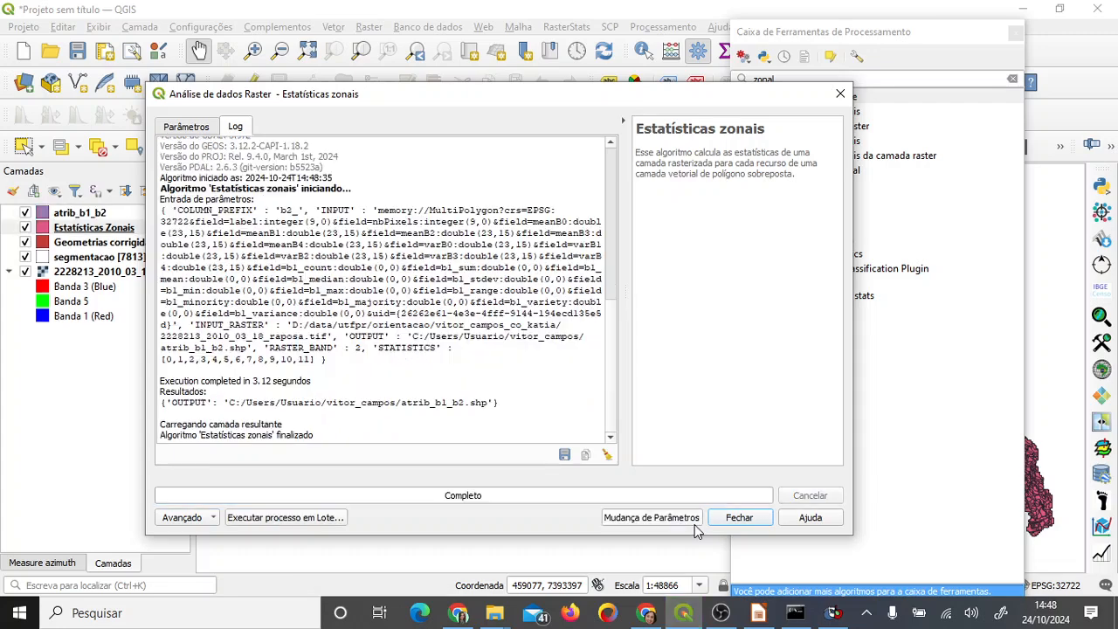
left_click(738, 517)
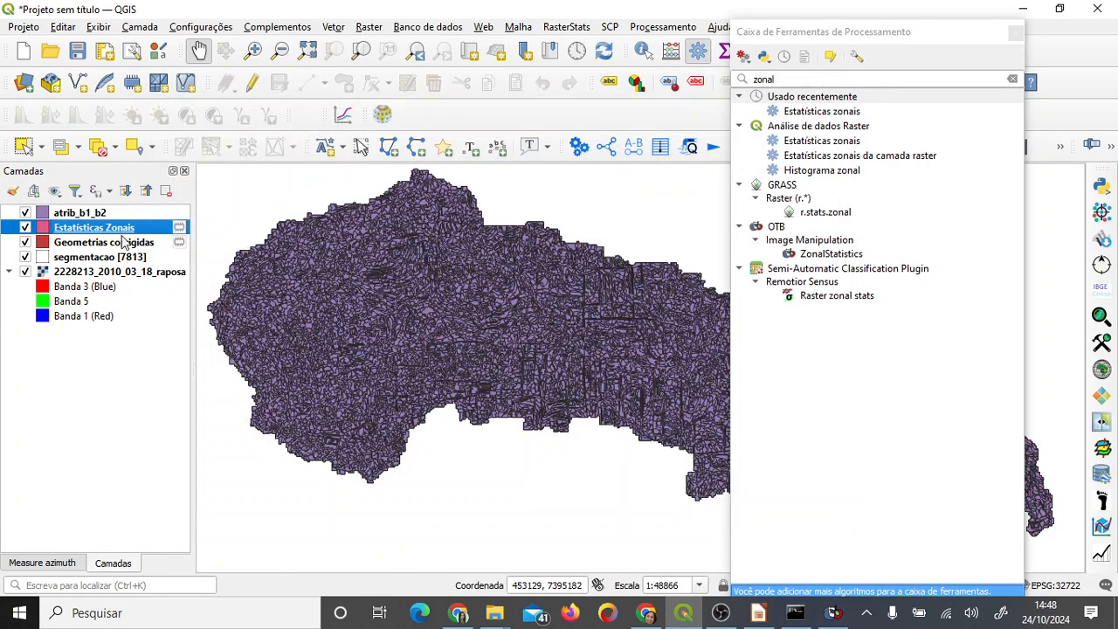
left_click(119, 218)
right_click(113, 209)
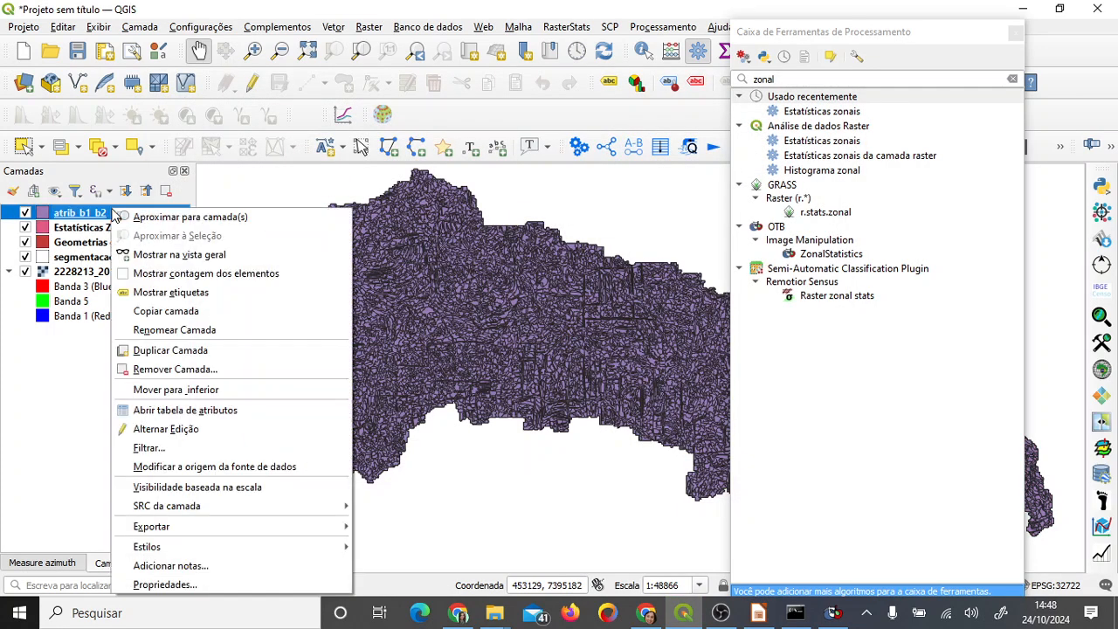
left_click(194, 410)
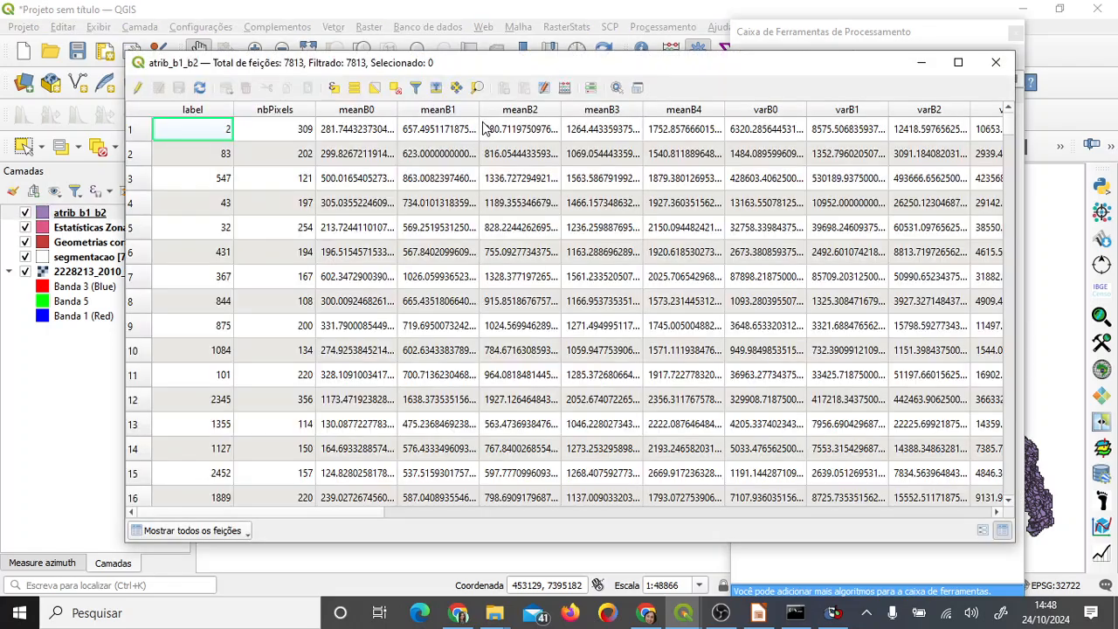
left_click_drag(345, 515, 773, 499)
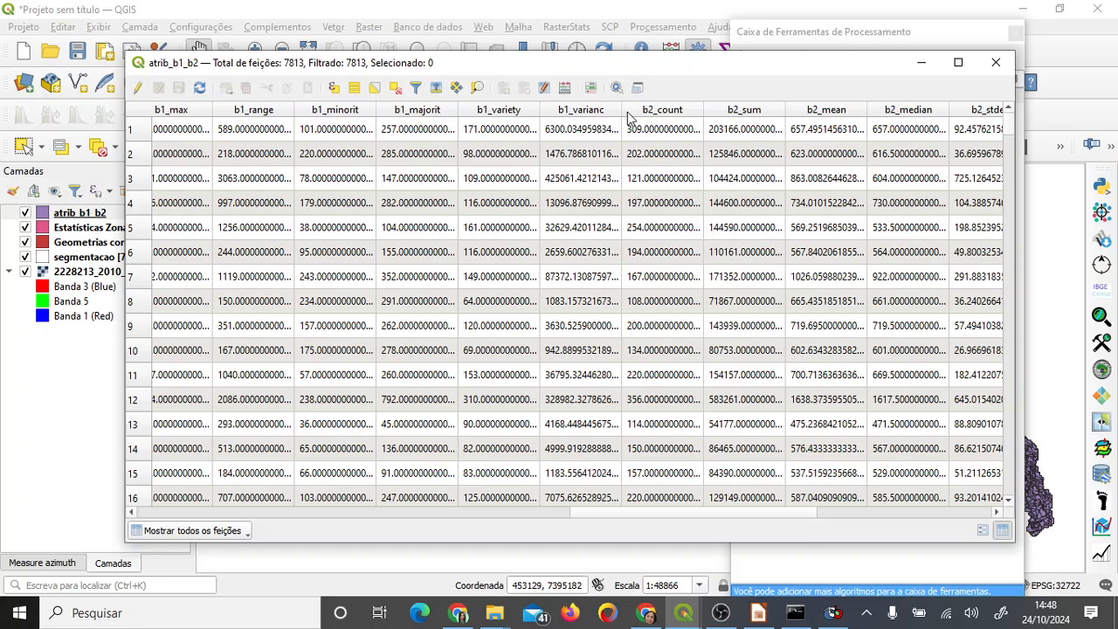
left_click(996, 62)
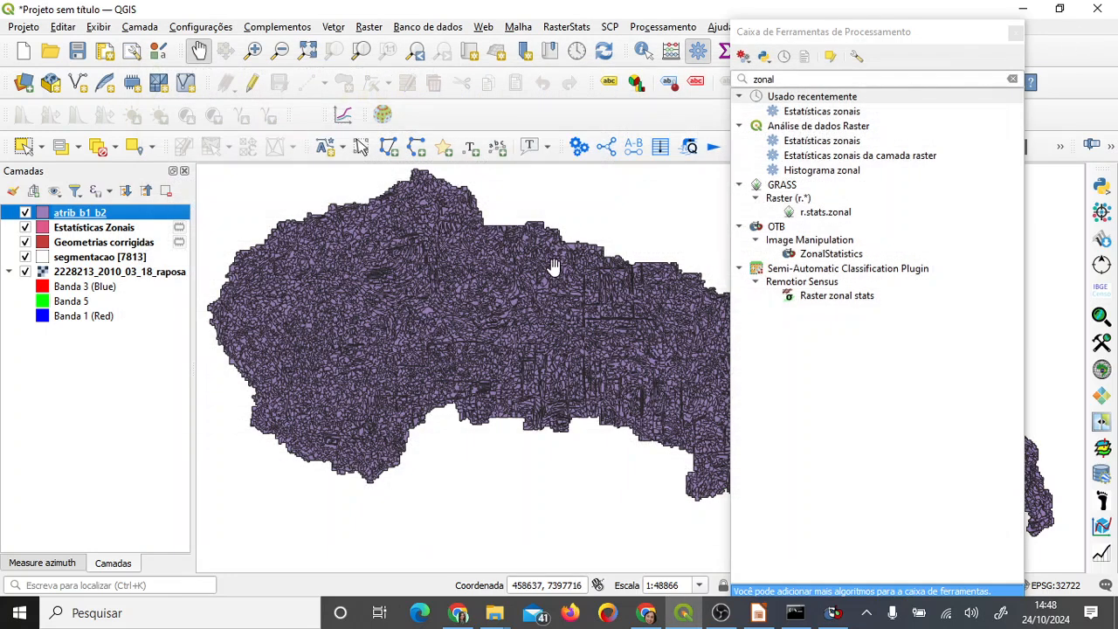
double_click(850, 113)
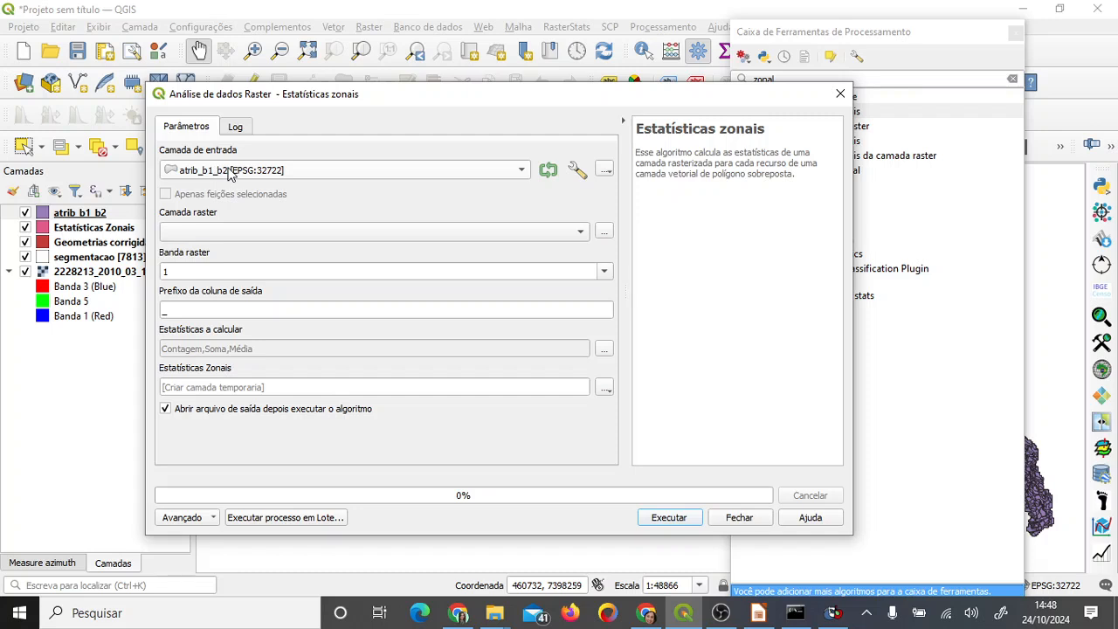
left_click(214, 237)
left_click(213, 237)
left_click(232, 271)
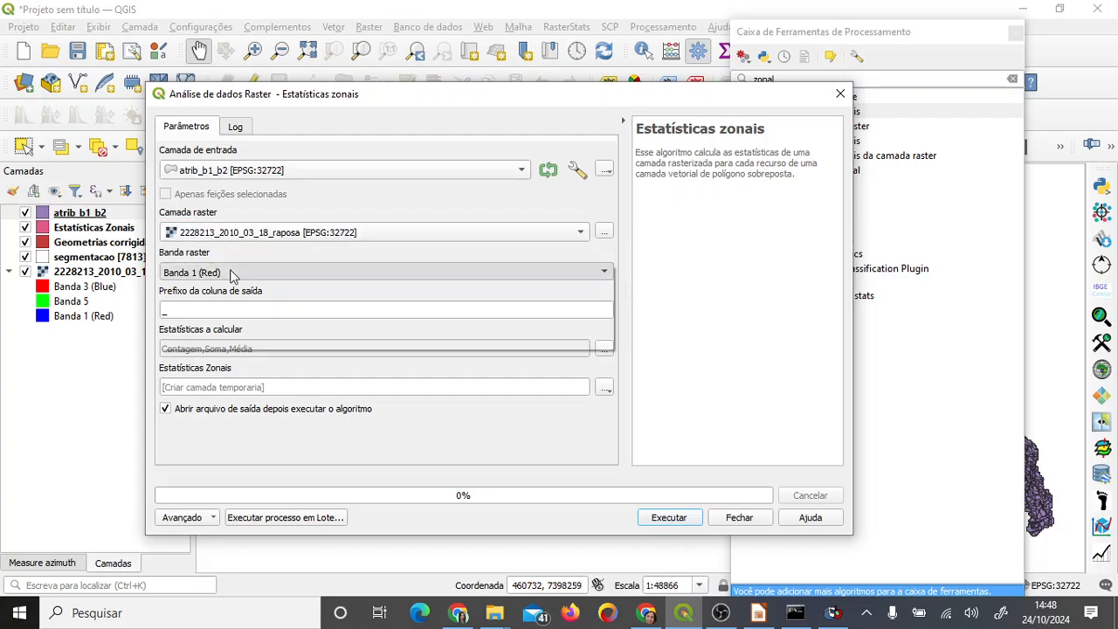
left_click(241, 304)
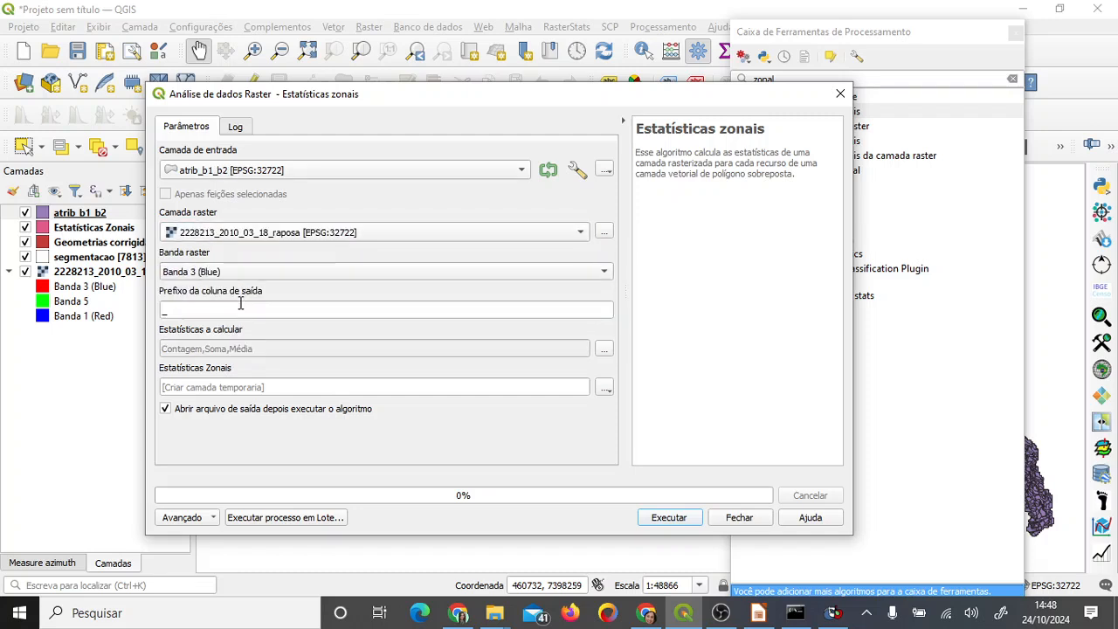
left_click(163, 311)
type("b_")
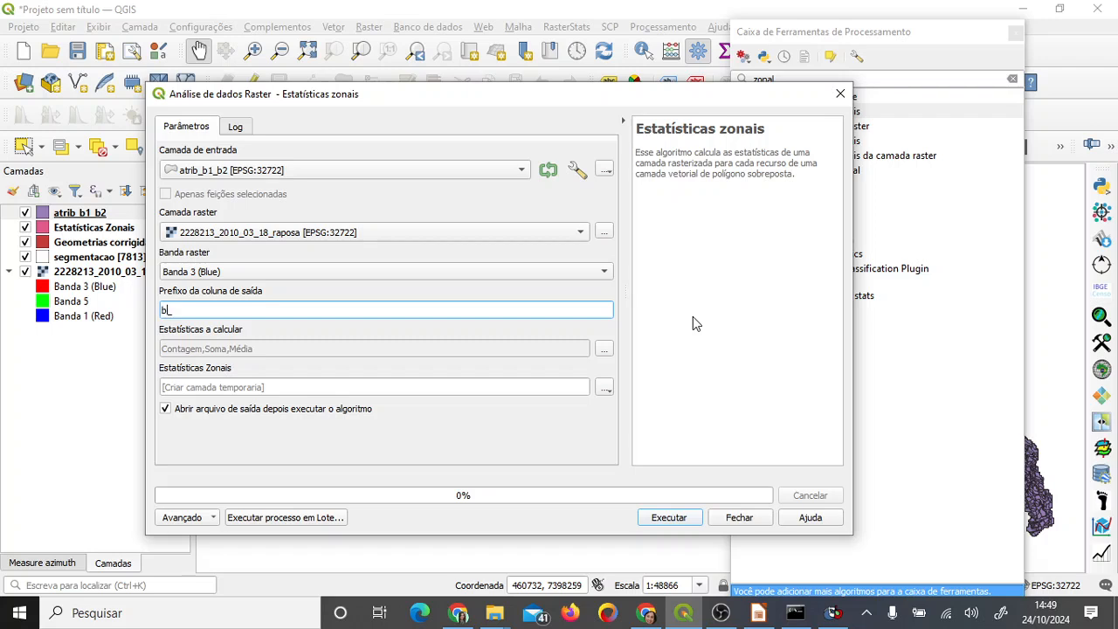
type("1")
left_click(605, 349)
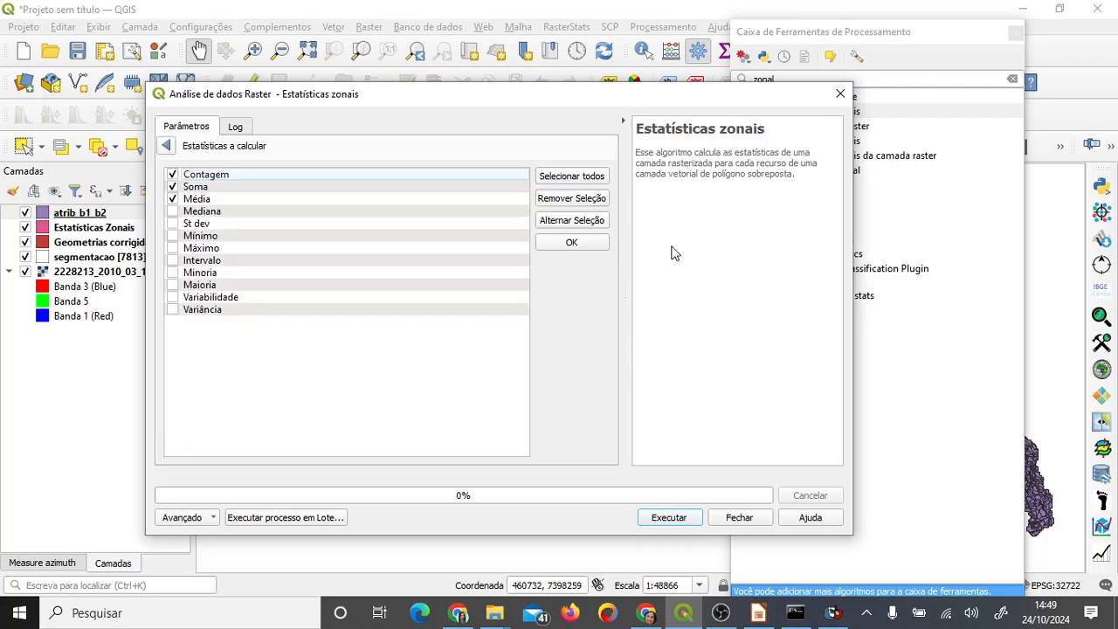
left_click(587, 180)
left_click(169, 148)
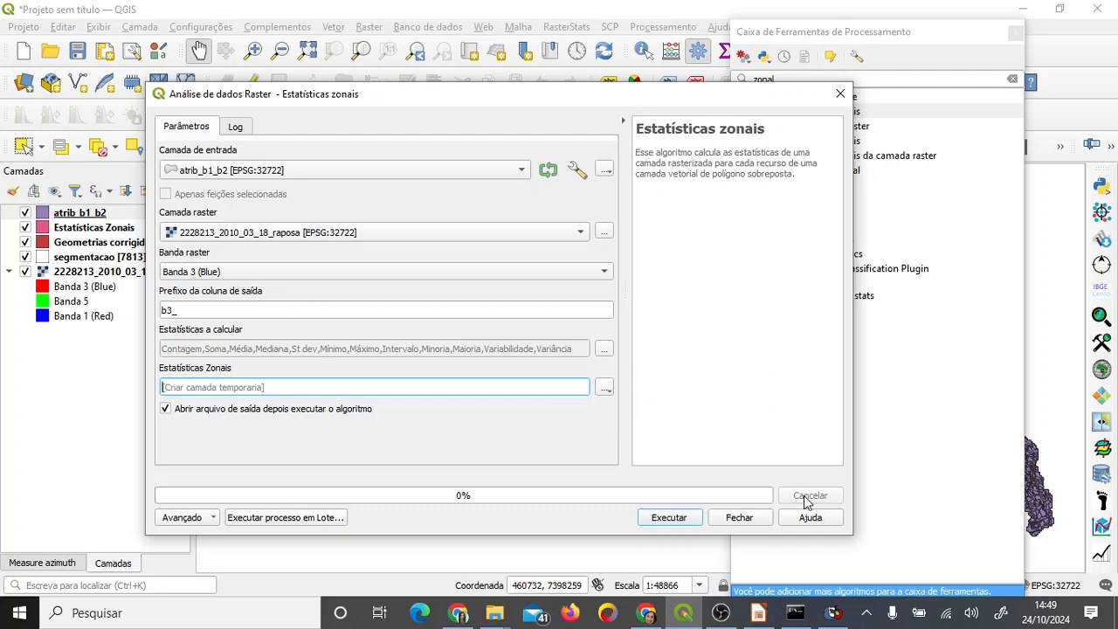
left_click(739, 518)
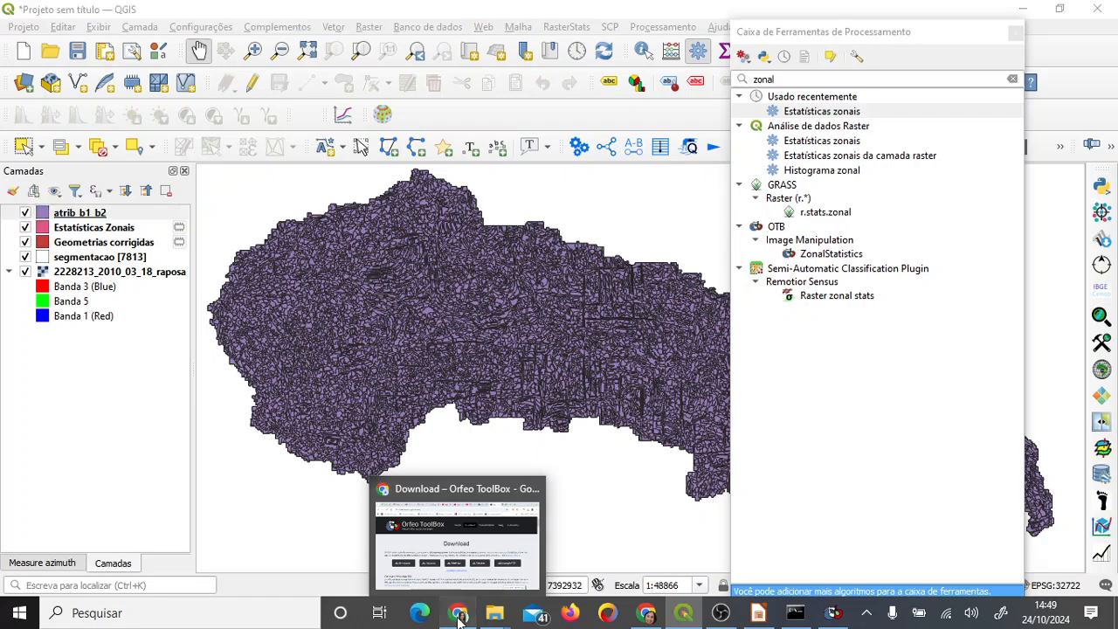
left_click(455, 616)
- Switch to the Classificação OBIA video tab and highlight the title words starting at 'método'
left_click(661, 27)
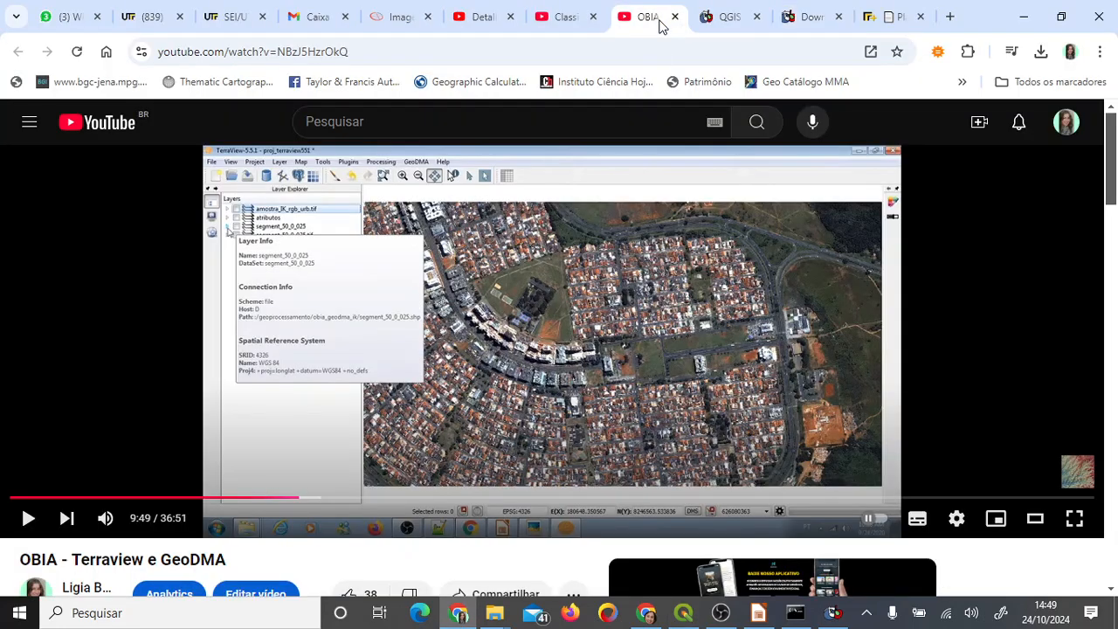
left_click(567, 31)
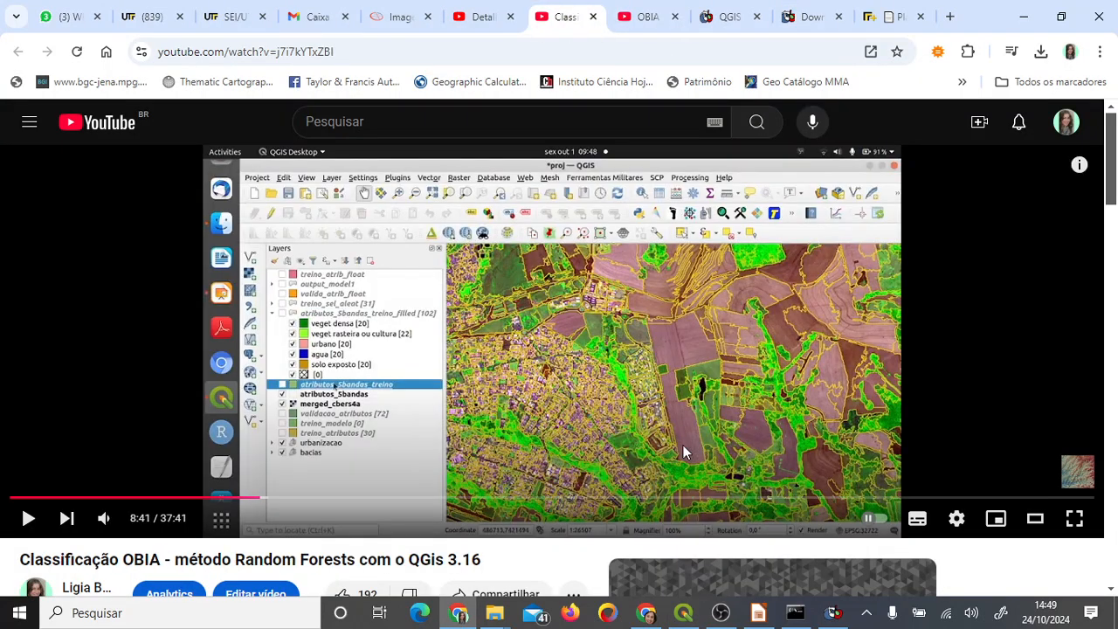
scroll(1102, 179, "down", 2)
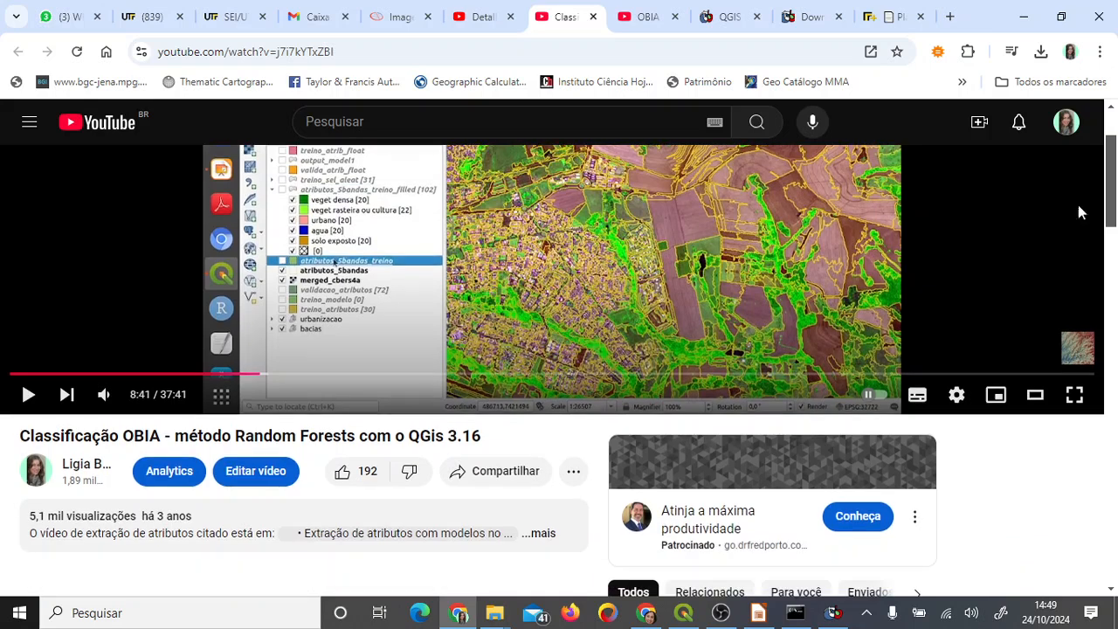
left_click_drag(21, 435, 514, 446)
left_click(260, 441)
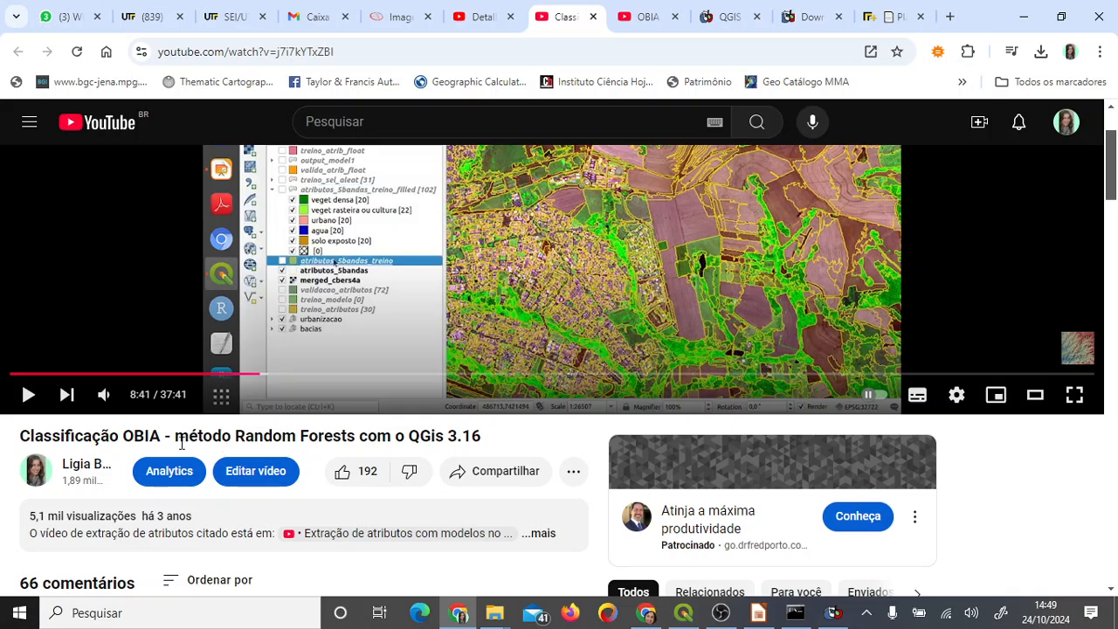
left_click_drag(177, 436, 381, 428)
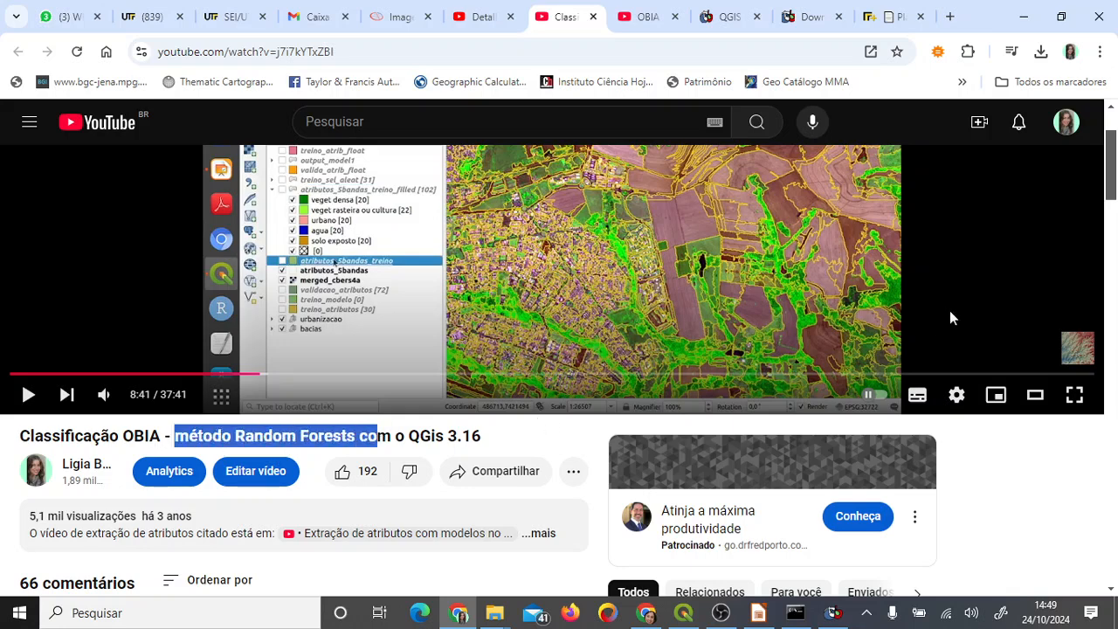
- Bring capas_geral_profile.odp to the front and close the Propriedades sidebar
left_click(763, 619)
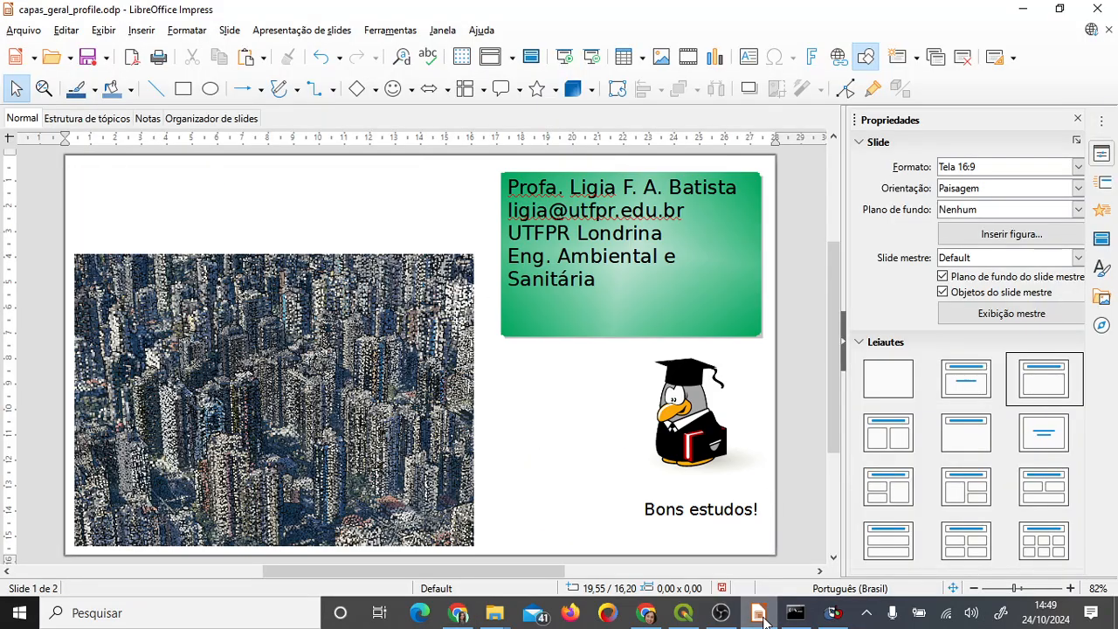
left_click(1077, 120)
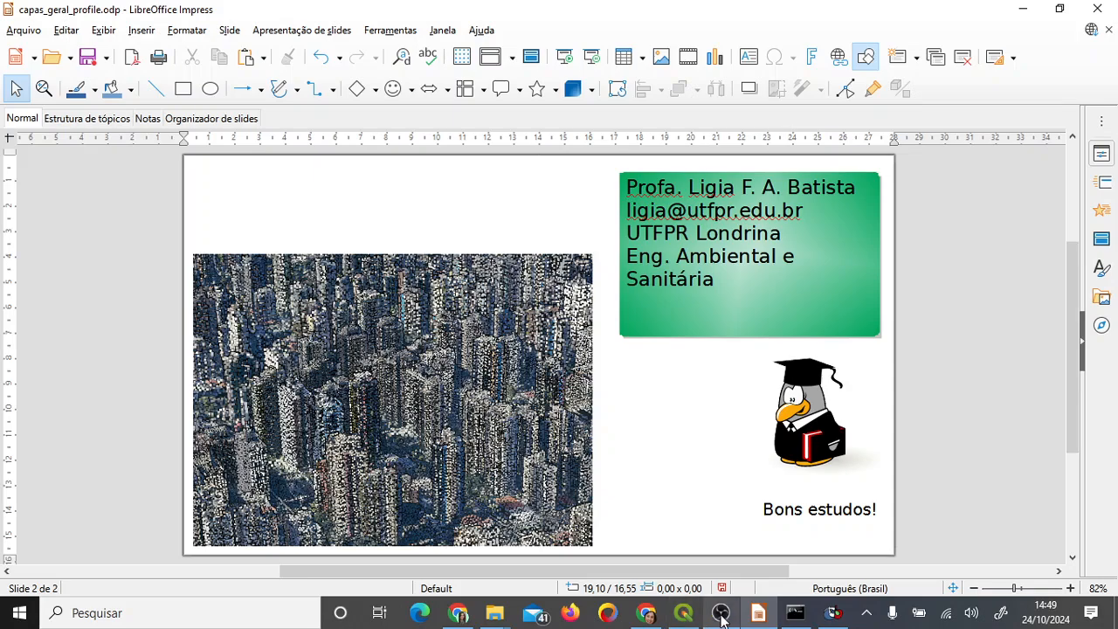